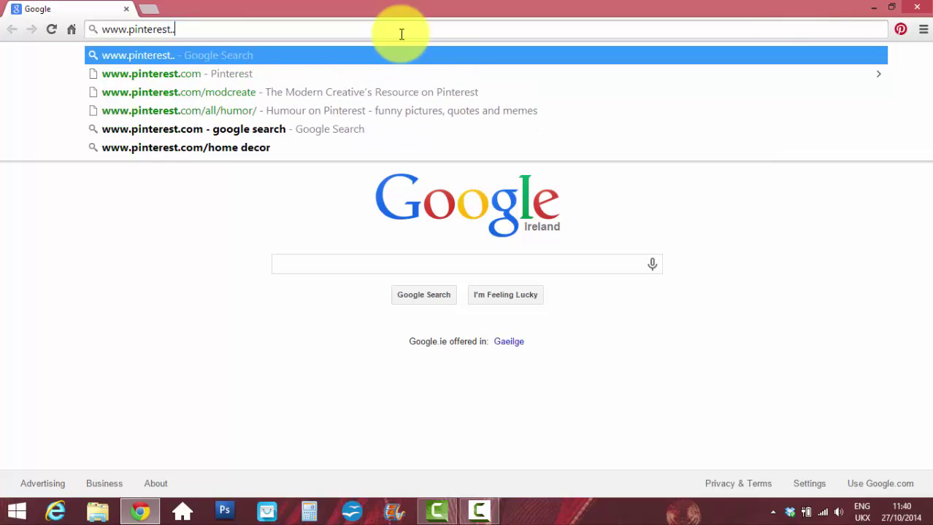
text(com/modcreate)
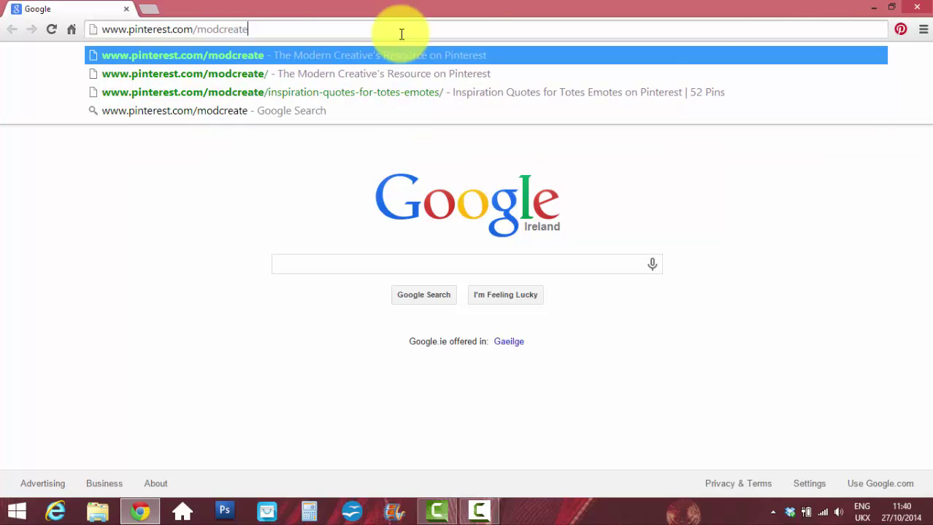
key(Return)
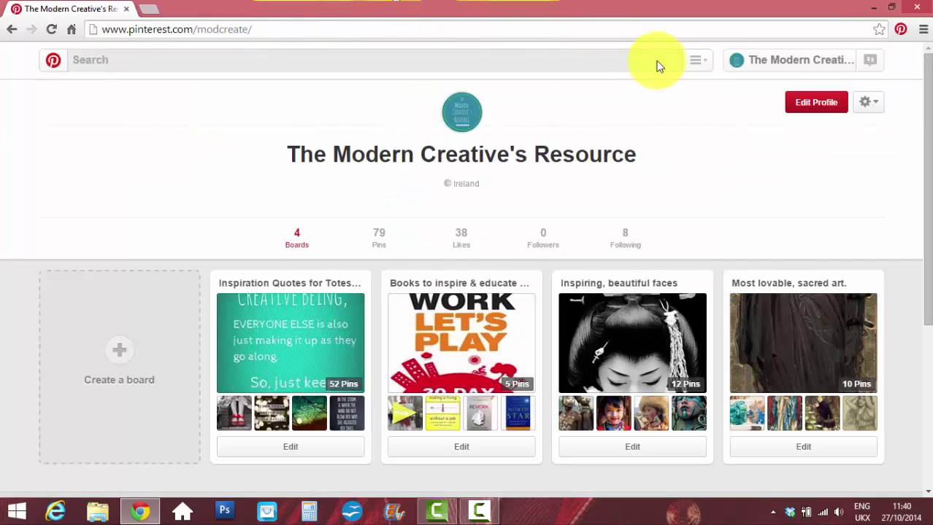
scroll(918, 175, down, 1)
scroll(926, 117, up, 1)
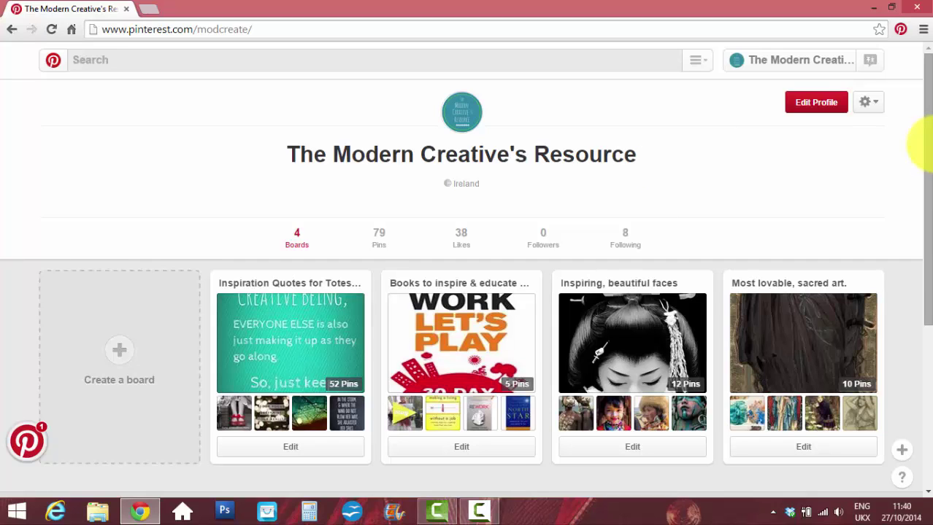
mouse_move(925, 138)
mouse_down()
mouse_move(926, 250)
mouse_move(924, 141)
mouse_up()
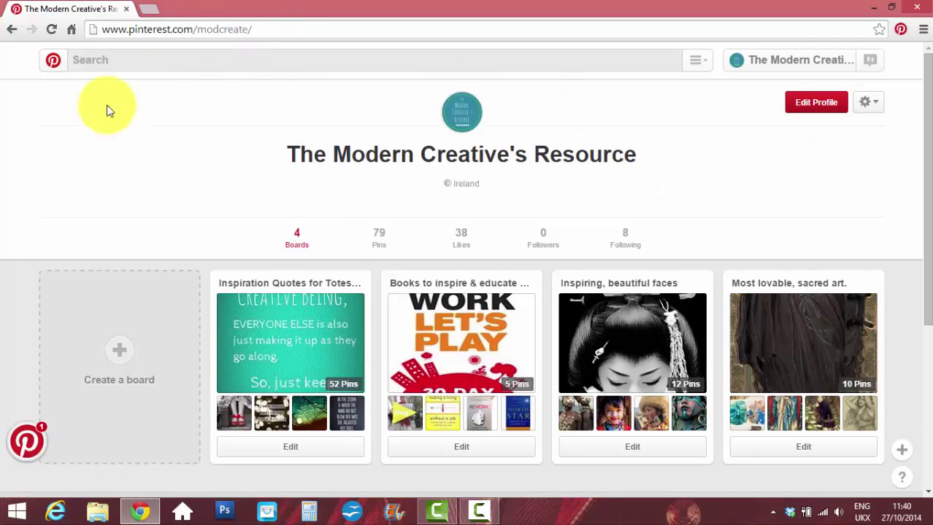
Open the "Inspiration Quotes for Totes Emotes" board from the profile.
mouse_move(291, 332)
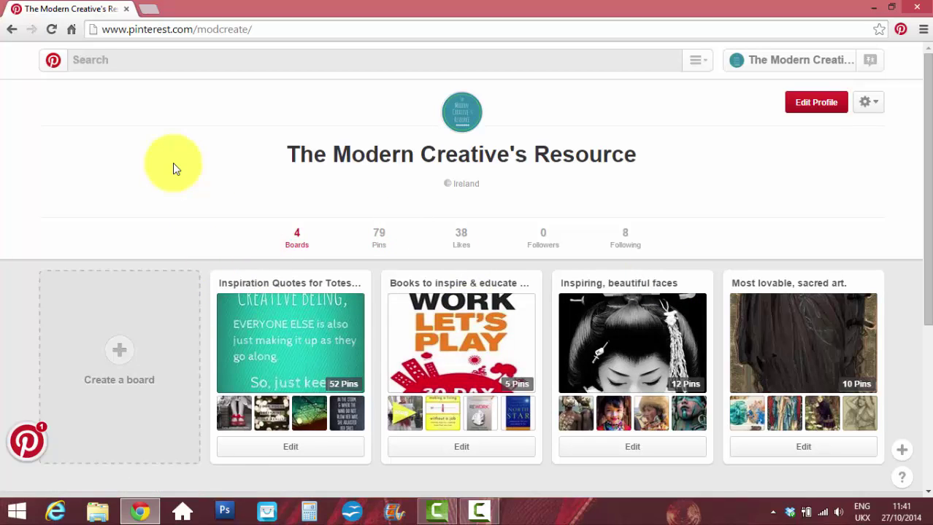
mouse_move(281, 309)
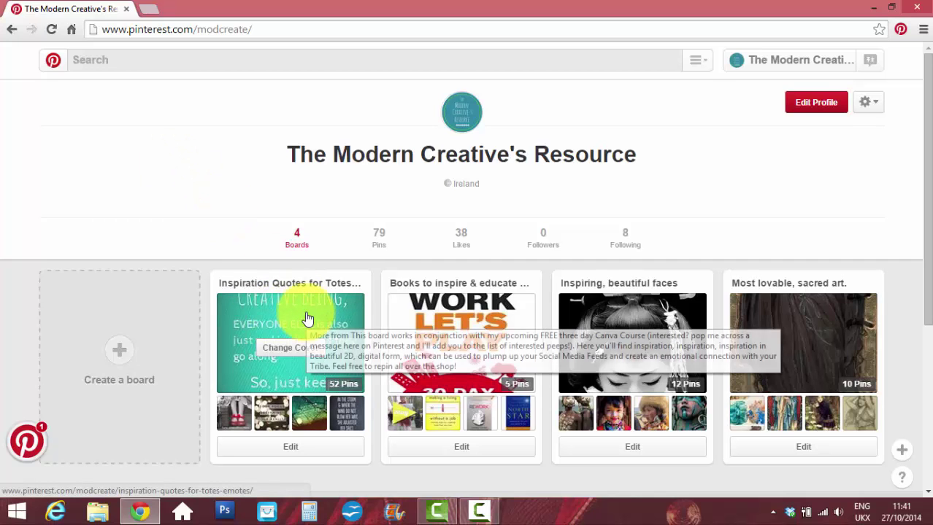
click(307, 319)
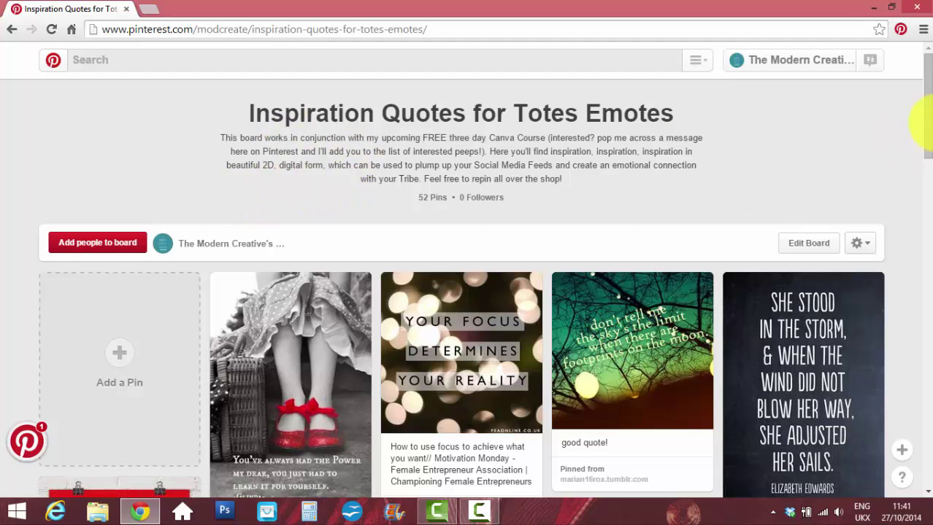
Look through the quote pins on the board from its beginning down to the last ones for inspiration.
mouse_move(925, 122)
mouse_down()
mouse_move(925, 146)
mouse_move(926, 137)
mouse_up()
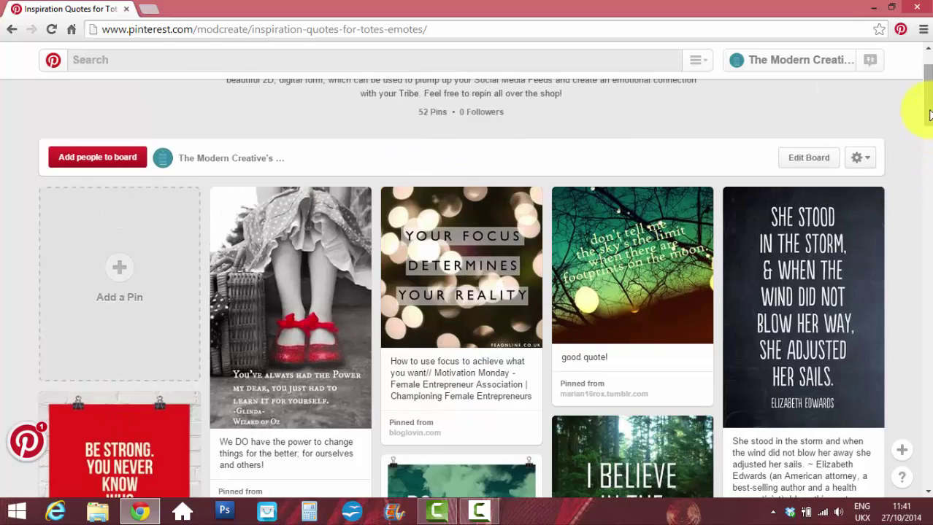
scroll(927, 128, down, 5)
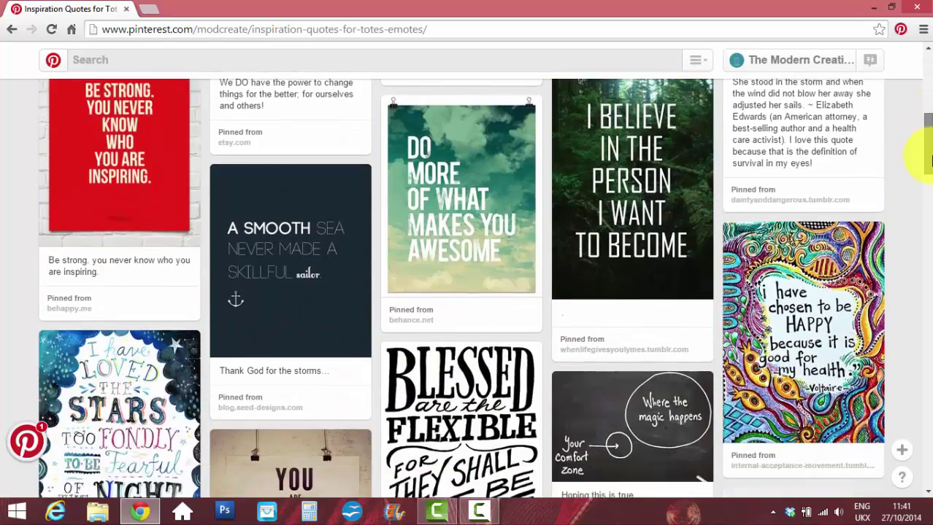
scroll(924, 124, up, 3)
drag(928, 118, 928, 92)
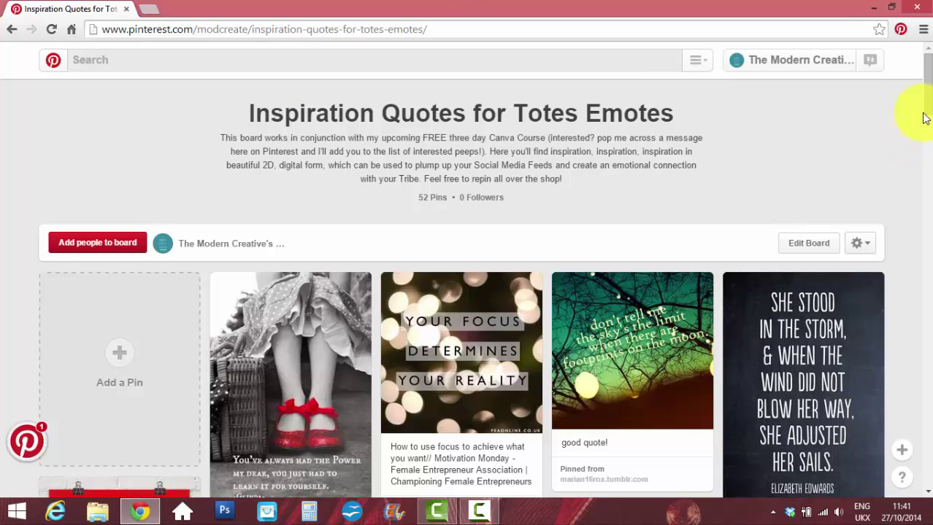
drag(927, 94, 929, 429)
scroll(910, 444, down, 6)
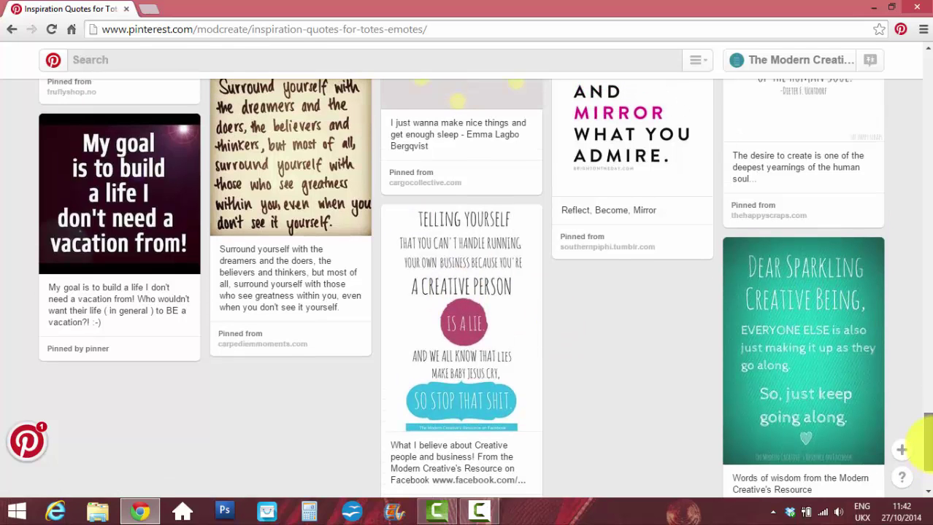
scroll(914, 447, up, 2)
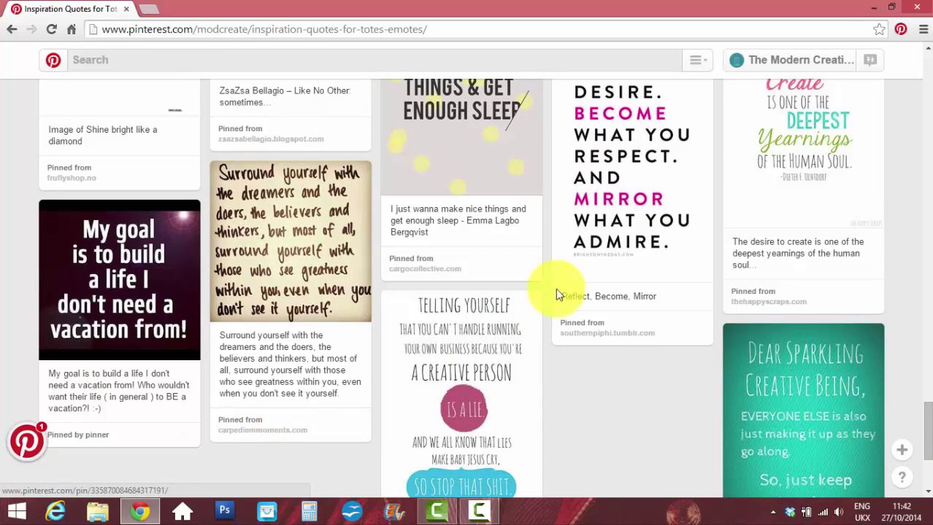
scroll(925, 407, down, 1)
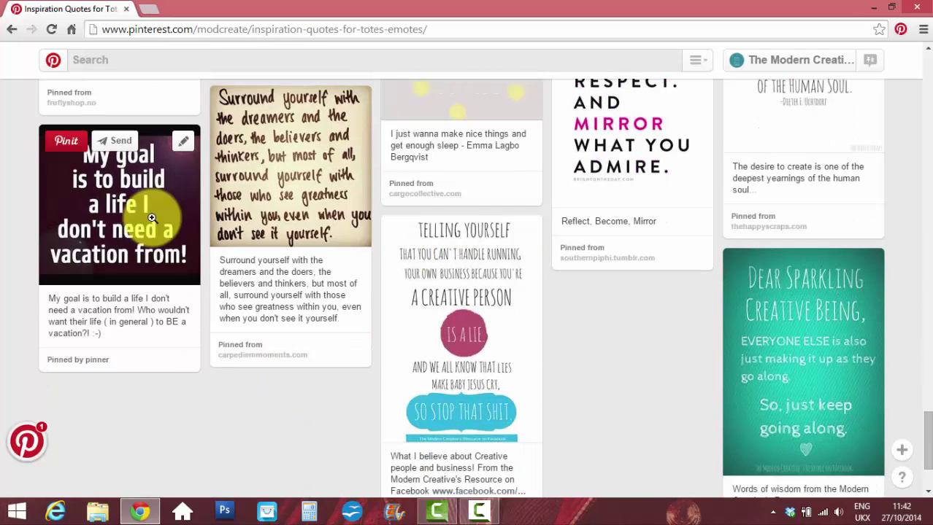
View the "My goal is to build a life I don't need a vacation from!" pin enlarged and return to the board.
click(116, 200)
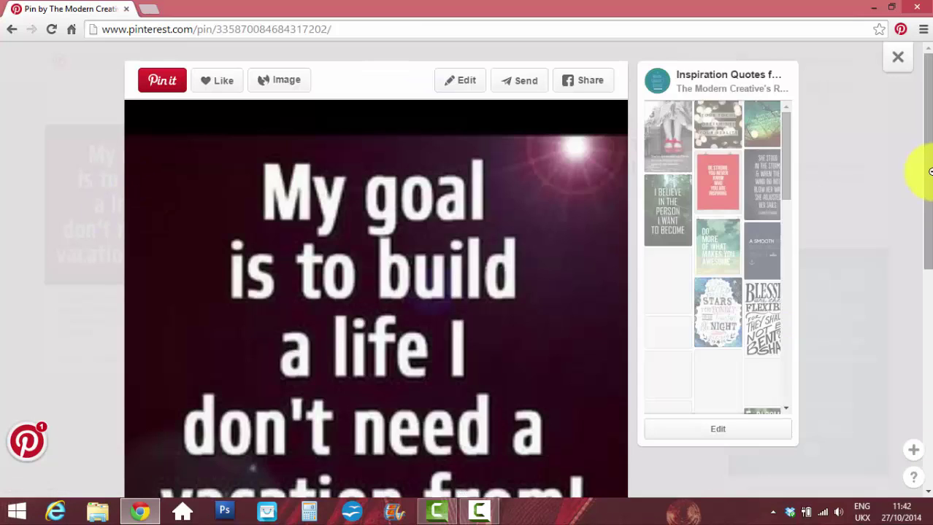
scroll(917, 192, down, 3)
scroll(924, 190, up, 2)
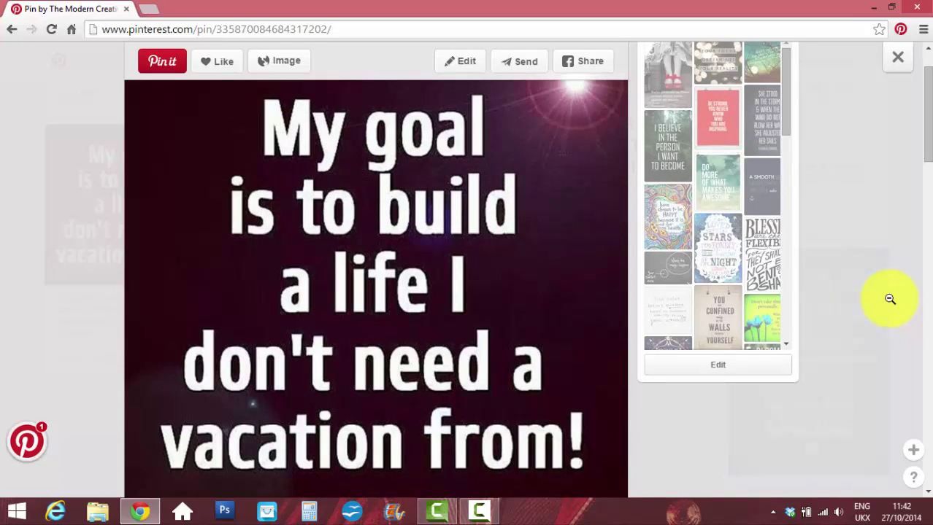
click(851, 313)
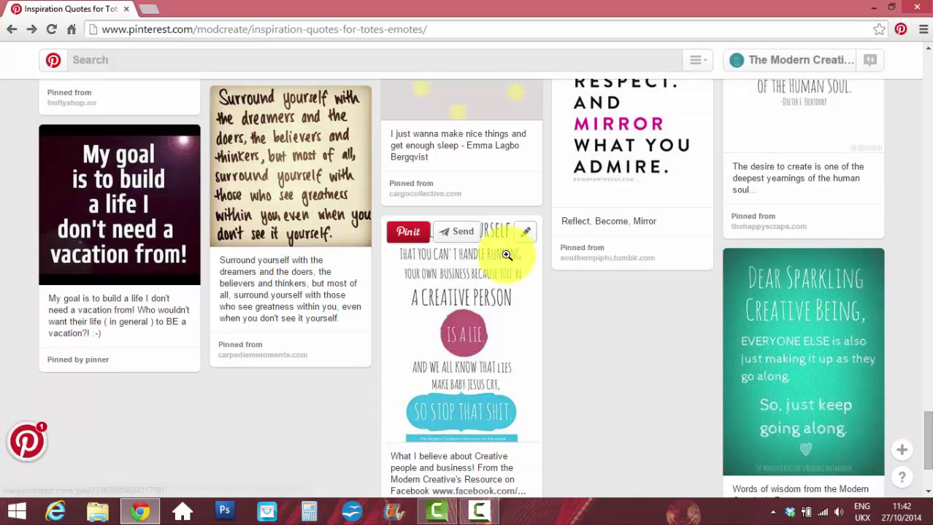
Open the "My goal is to build a life" pin in a separate browser tab and look it over.
right_click(170, 209)
click(210, 214)
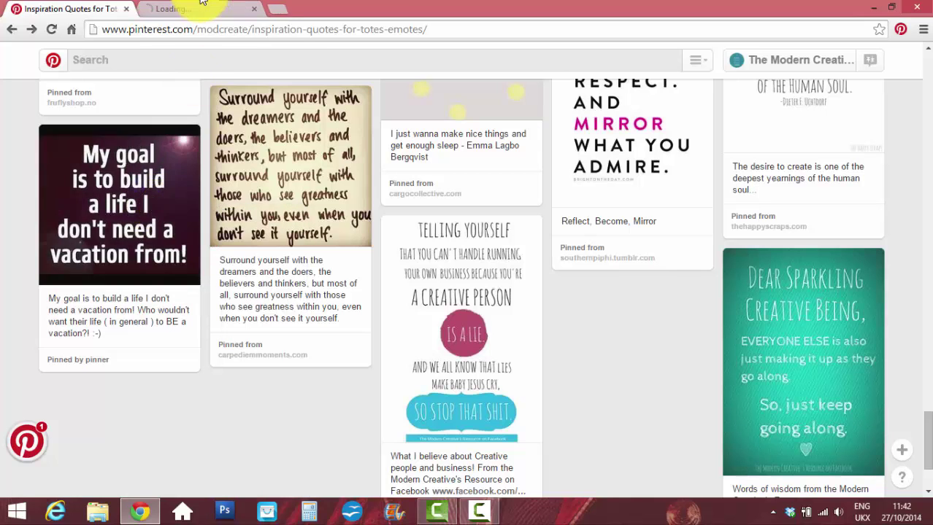
click(165, 8)
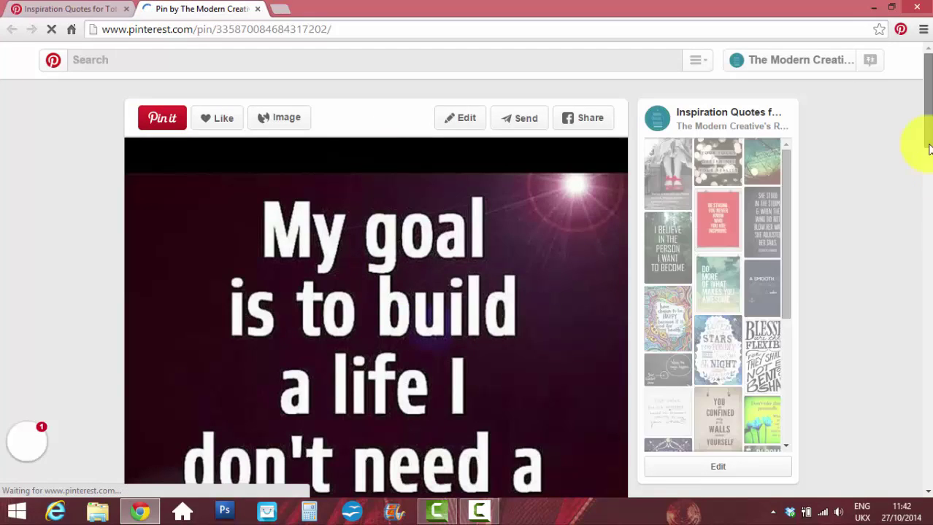
scroll(917, 146, down, 5)
scroll(917, 129, up, 3)
drag(929, 120, 915, 68)
Return to the "Inspiration Quotes for Totes Emotes" board and review its pins back up to the board description.
click(109, 8)
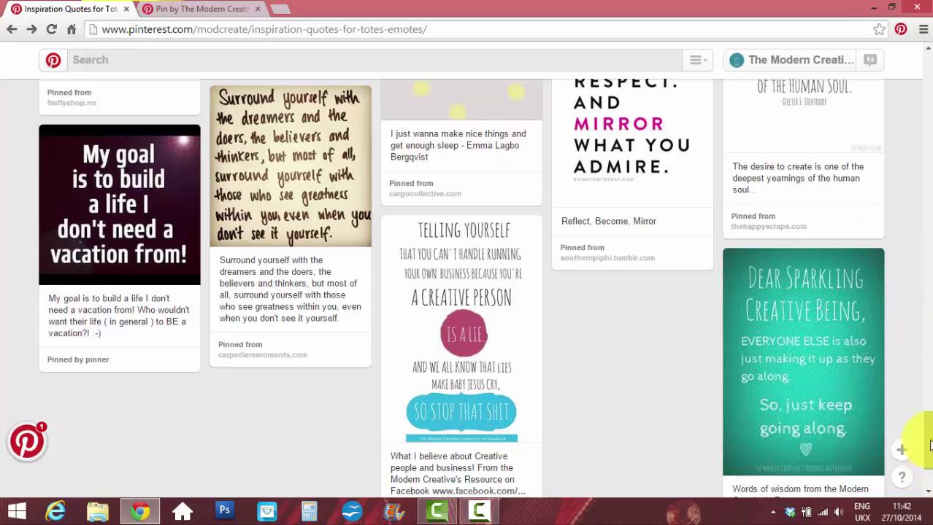
scroll(906, 444, up, 5)
scroll(925, 409, down, 3)
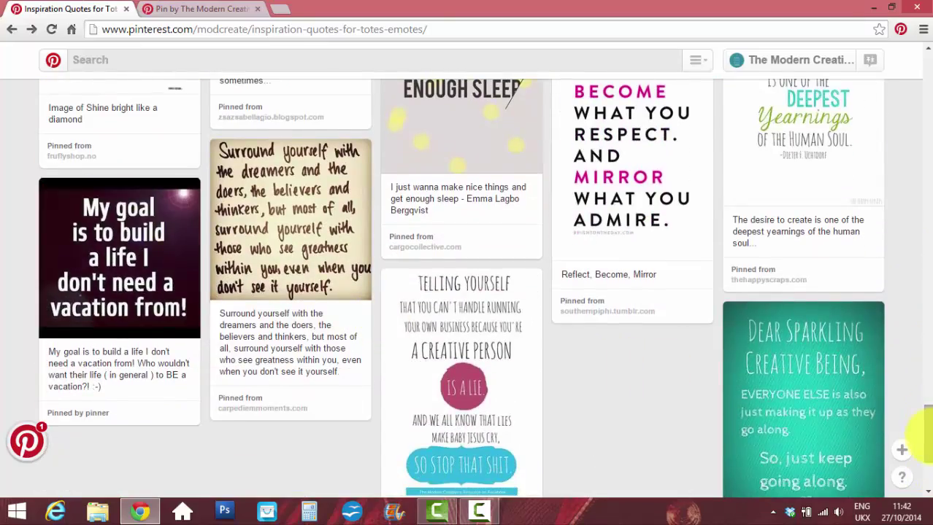
drag(927, 434, 923, 73)
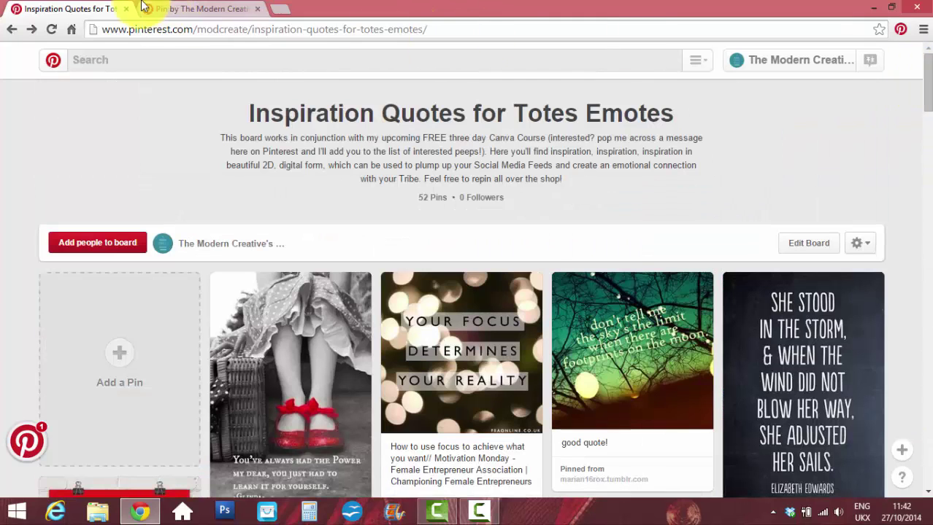
click(282, 8)
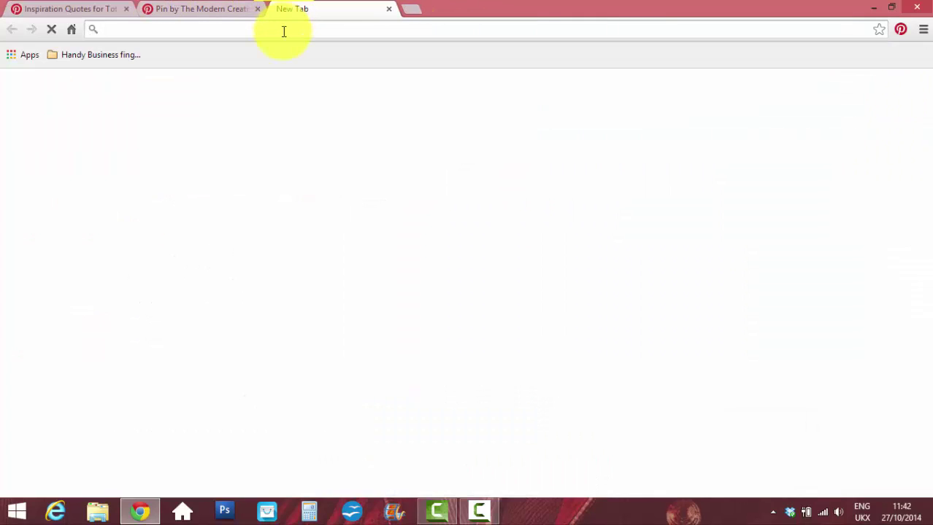
text(www.can)
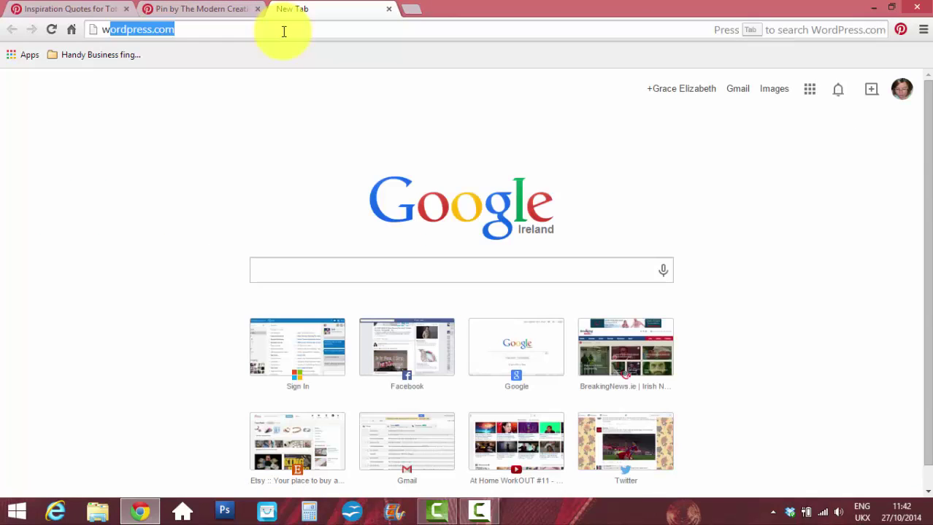
text(va.com)
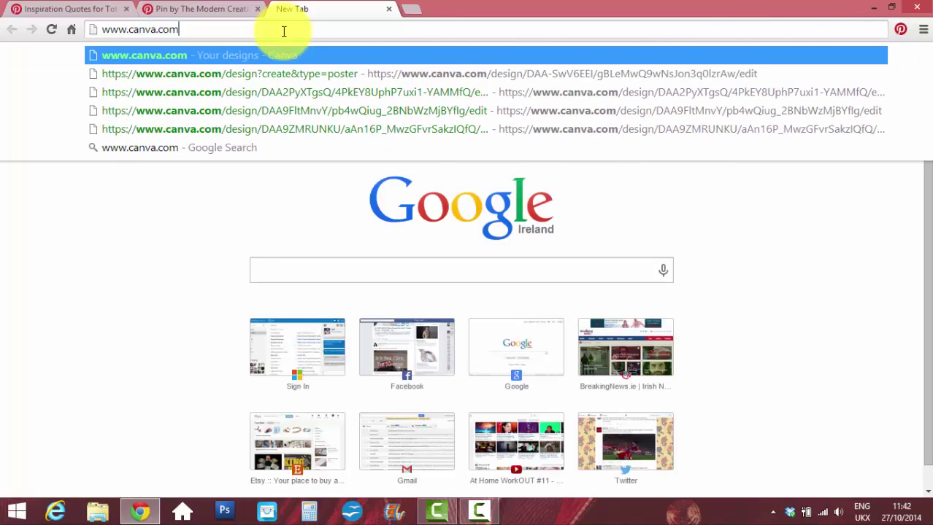
key(Return)
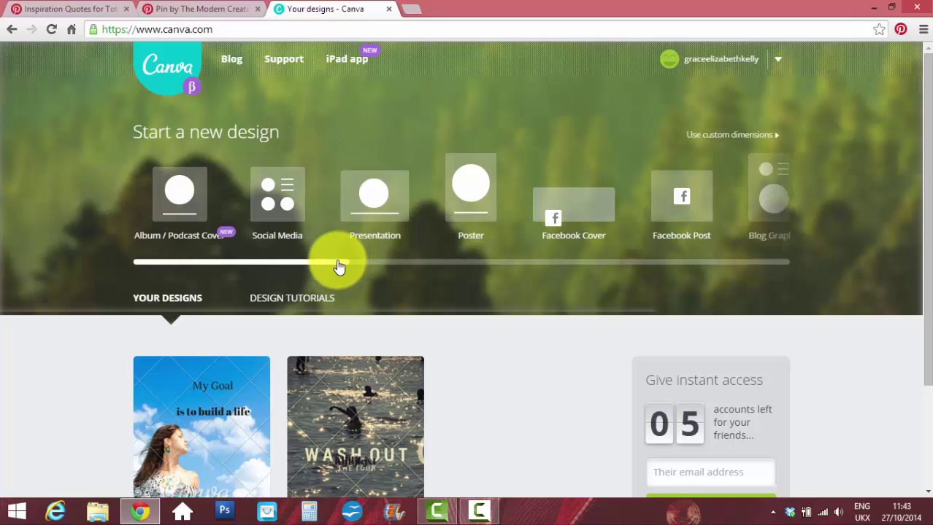
Review the available design types and start a new Poster design, 42cm × 59.4cm.
drag(338, 267, 285, 264)
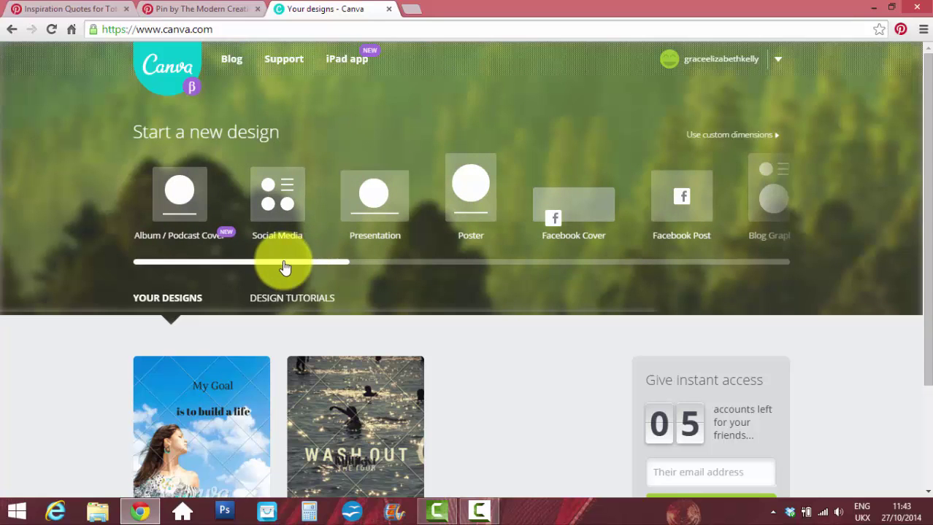
scroll(916, 156, down, 1)
scroll(767, 168, up, 1)
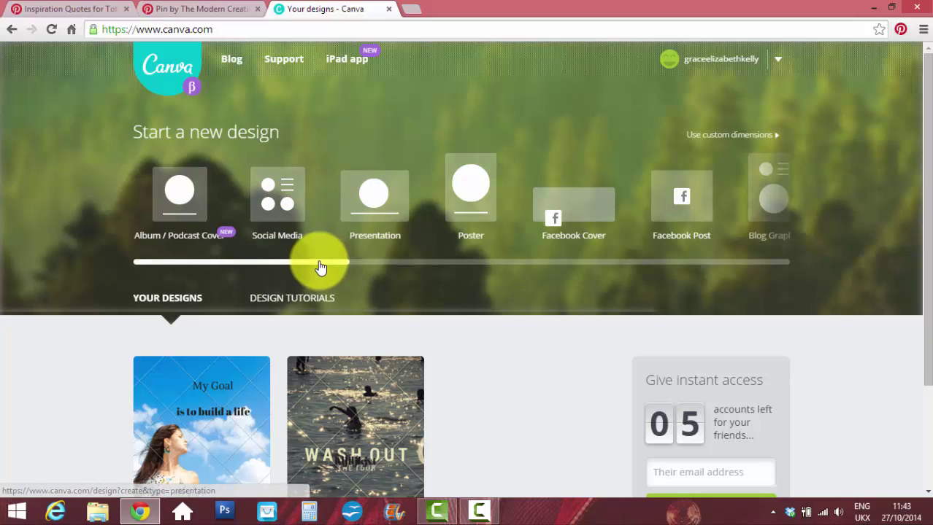
drag(319, 264, 286, 267)
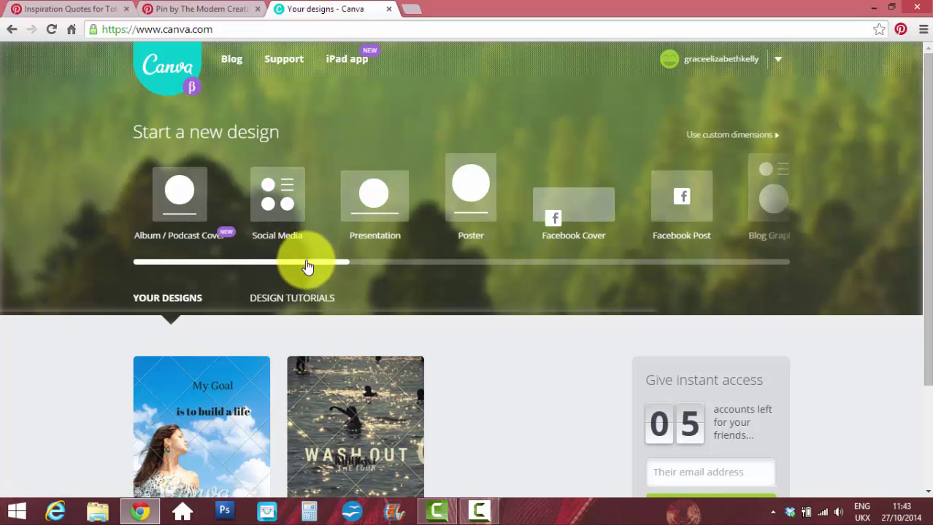
drag(308, 266, 375, 270)
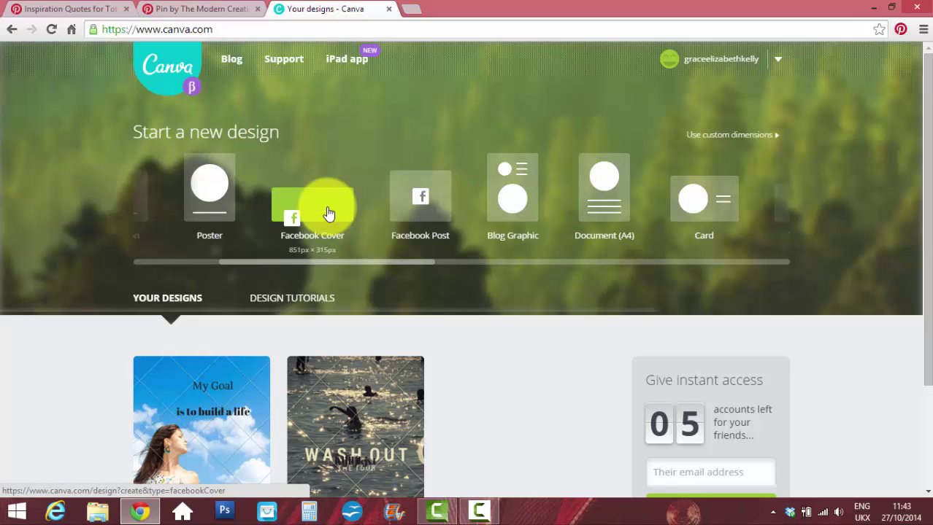
drag(387, 261, 322, 268)
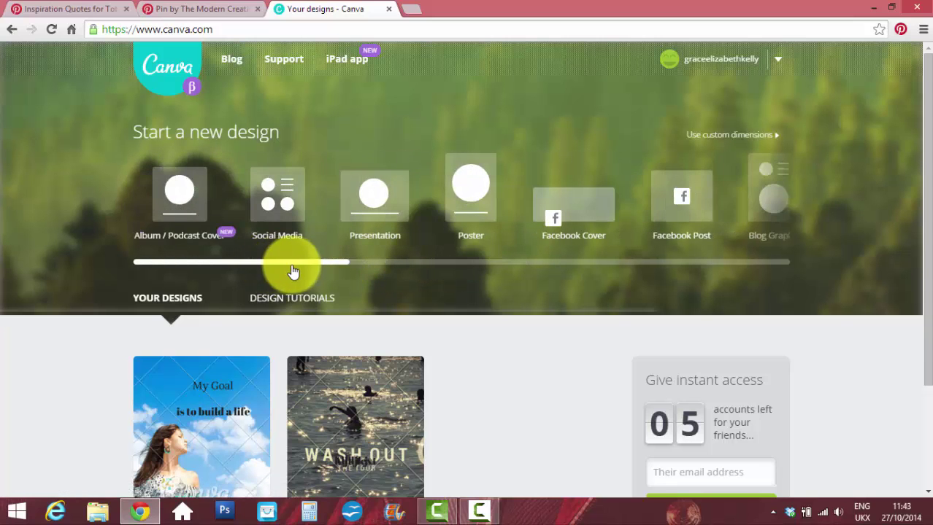
drag(293, 271, 325, 271)
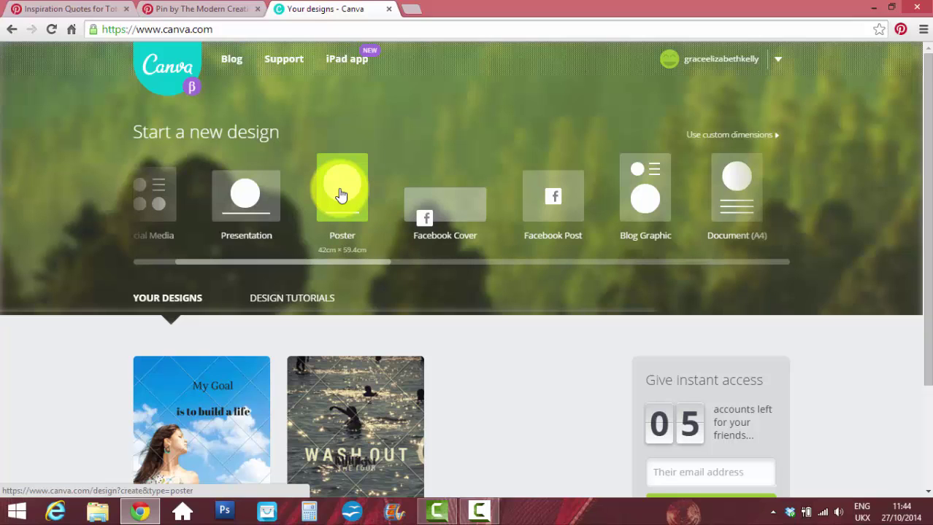
mouse_move(356, 269)
mouse_down()
mouse_move(369, 268)
mouse_move(356, 271)
mouse_up()
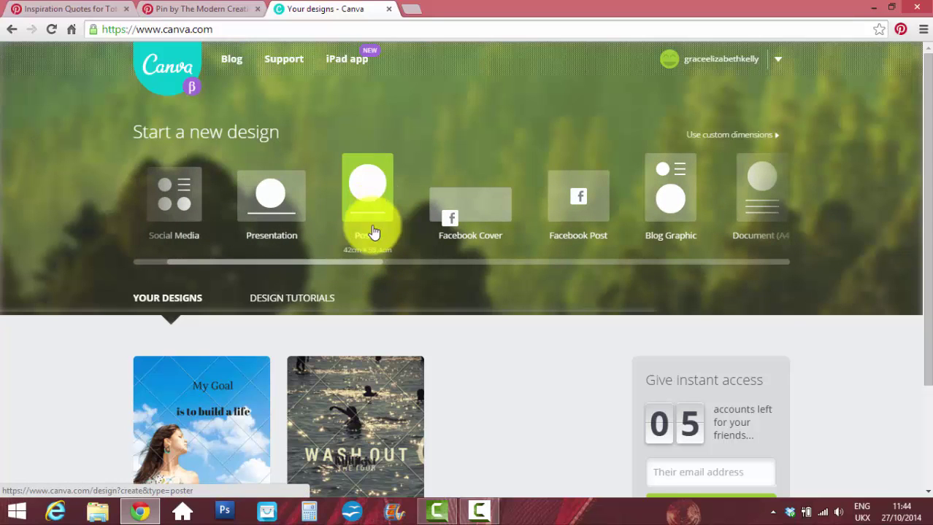
click(362, 197)
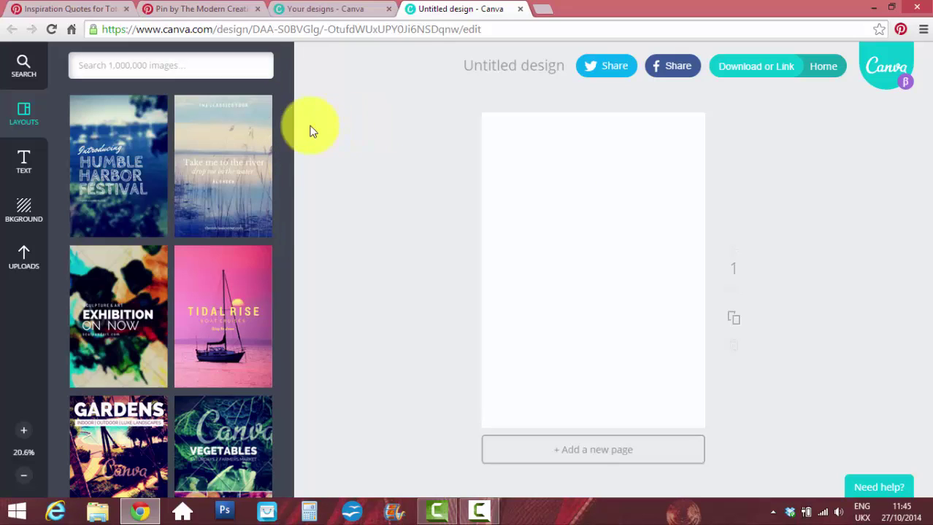
Browse the poster layouts and apply the pink "Tidal Rise" sailing boat layout to the blank page.
scroll(288, 109, down, 2)
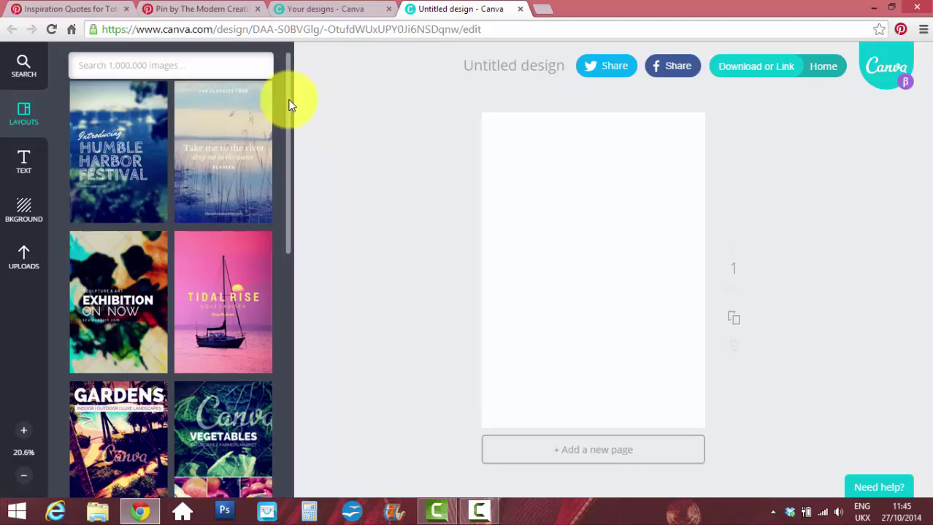
scroll(290, 103, up, 1)
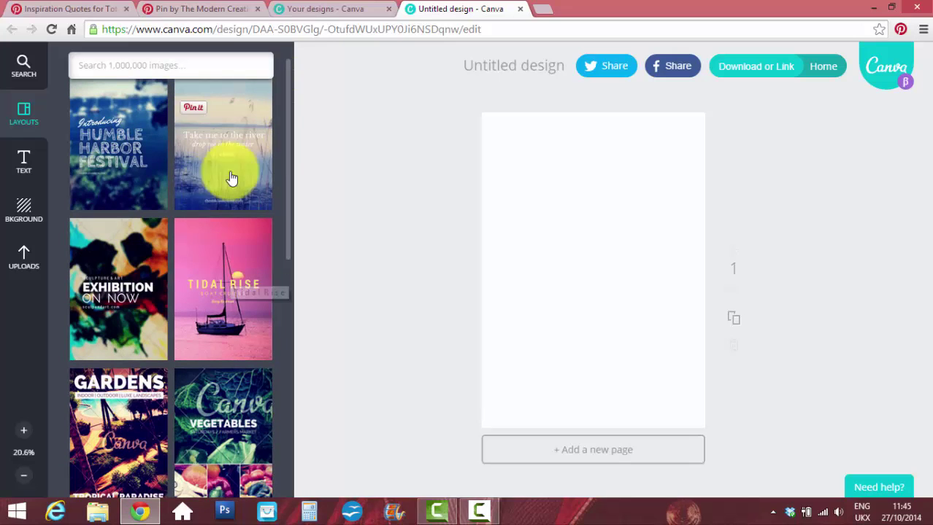
scroll(292, 175, down, 2)
mouse_move(291, 172)
mouse_down()
mouse_move(291, 295)
mouse_move(290, 188)
mouse_move(280, 173)
mouse_up()
click(195, 194)
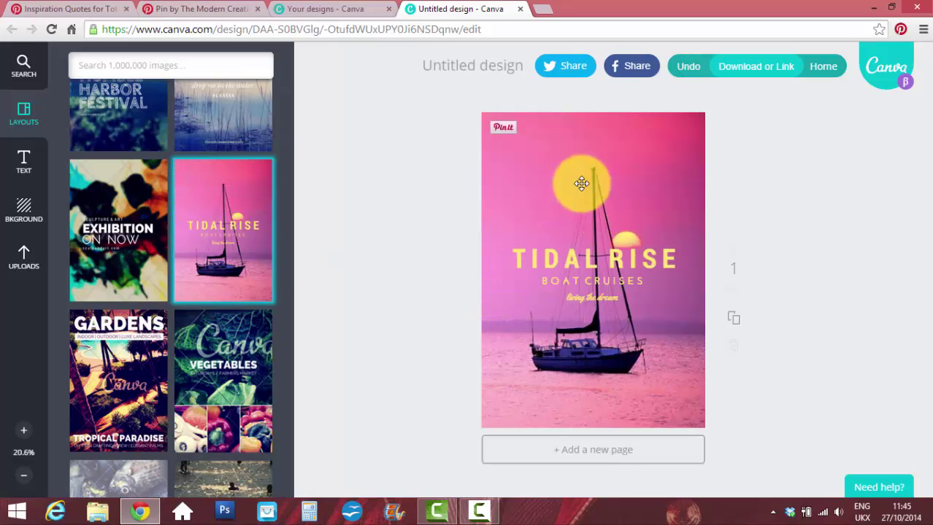
drag(569, 192, 579, 253)
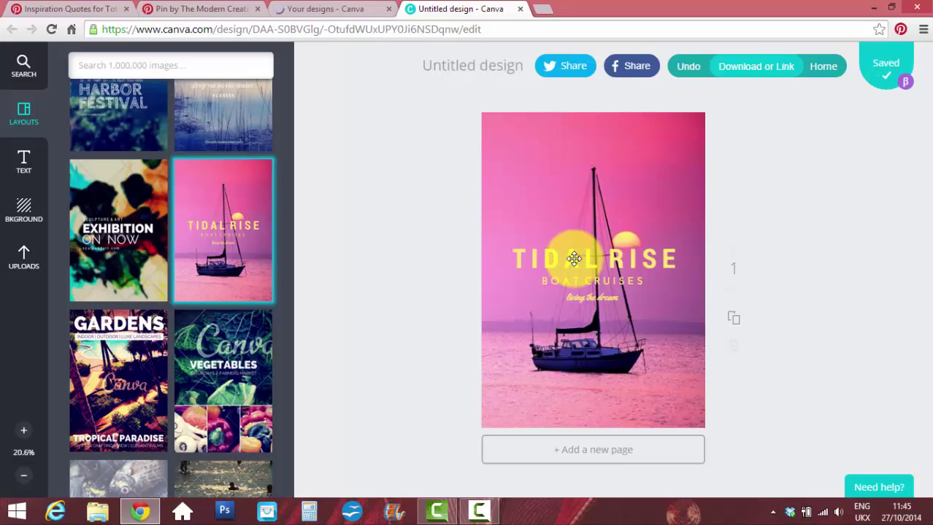
Replace the "TIDAL RISE" title with "JKDJFKDSJFK" and colour it red.
click(574, 258)
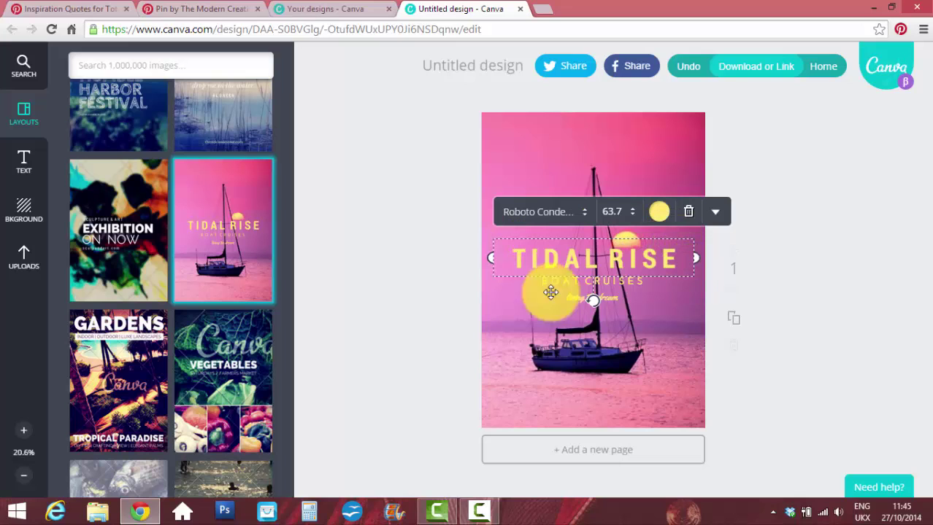
drag(677, 257, 486, 249)
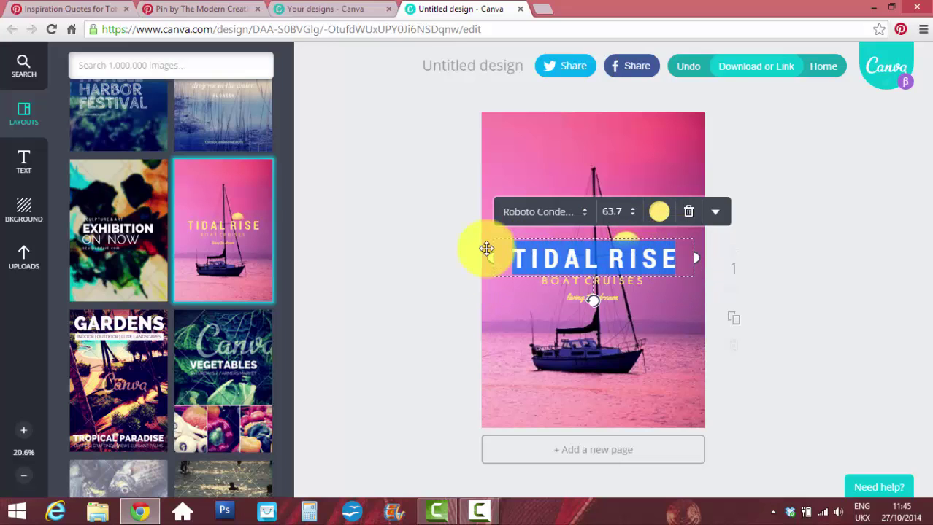
text(JKDJFKDSJFK)
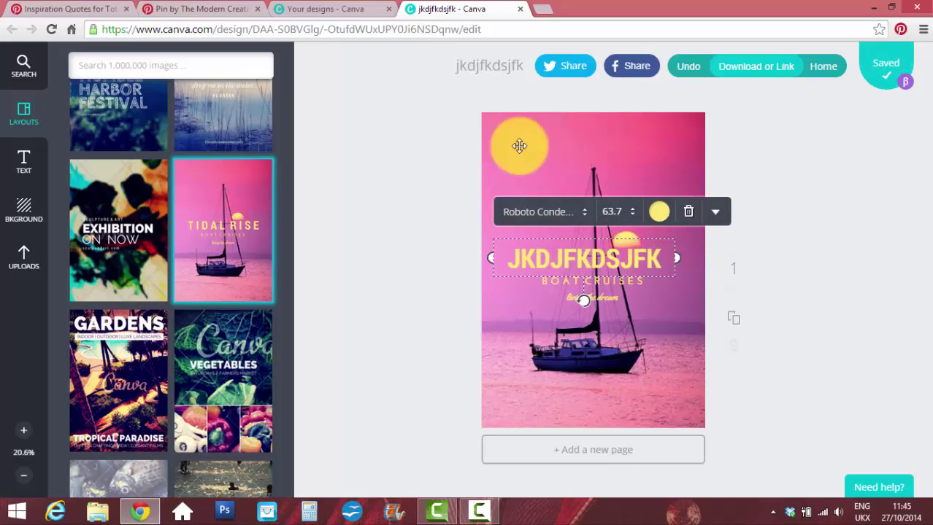
click(660, 211)
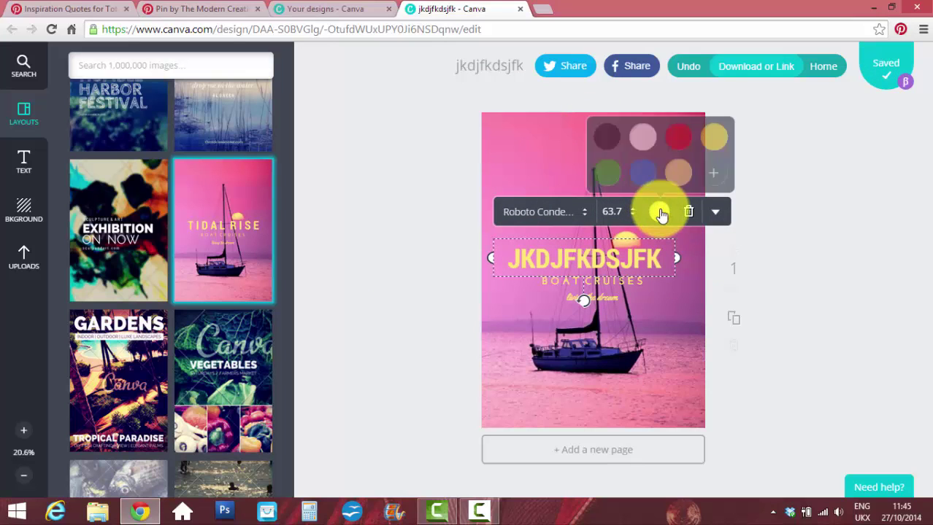
click(678, 139)
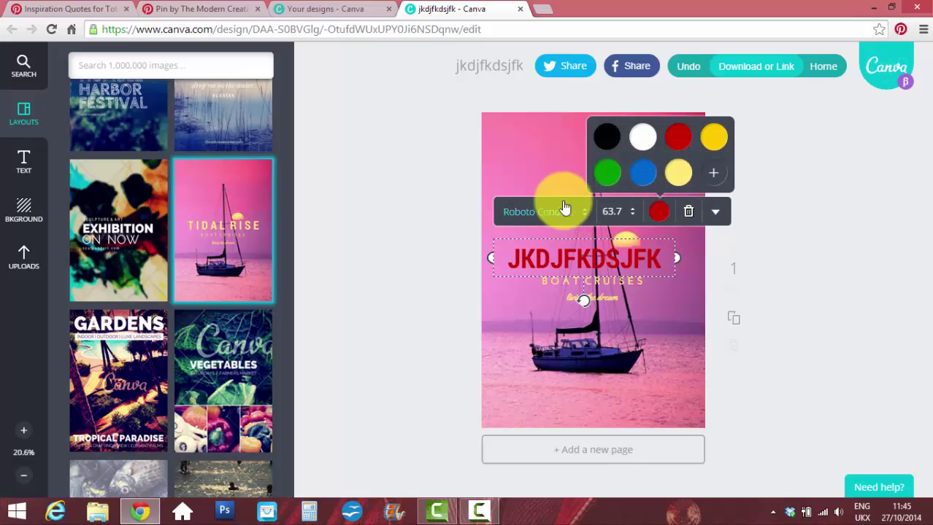
Delete the title text above "BOAT CRUISES" from the poster.
click(690, 214)
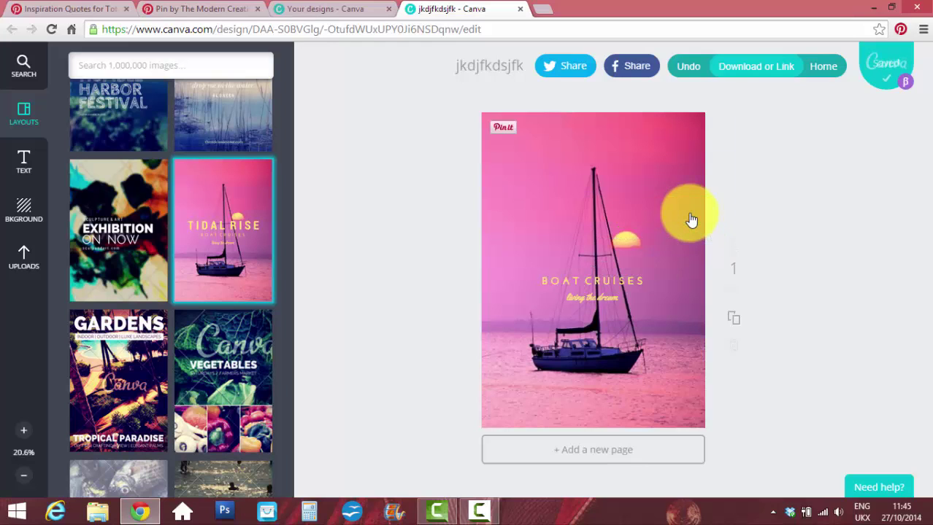
Select the background boat photo to look over its editing options, leaving it deselected at the end.
drag(630, 206, 624, 181)
key(Delete)
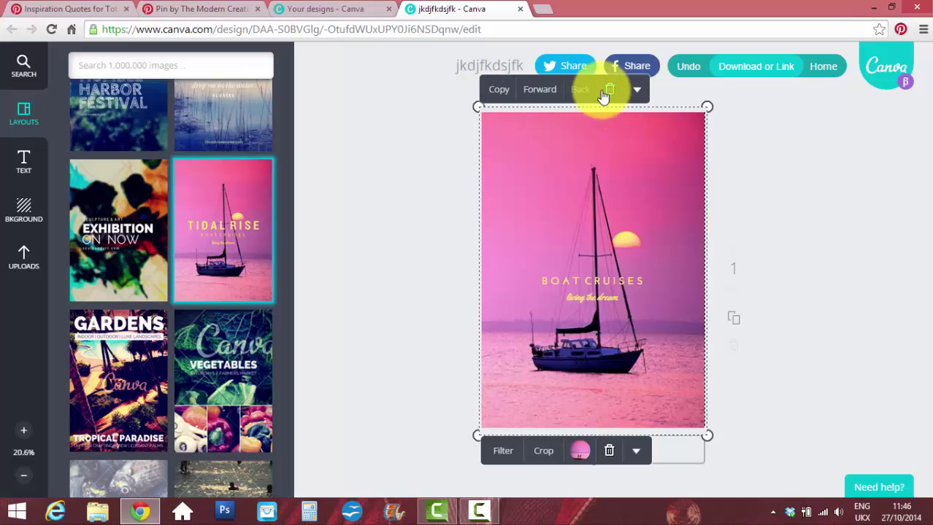
click(368, 198)
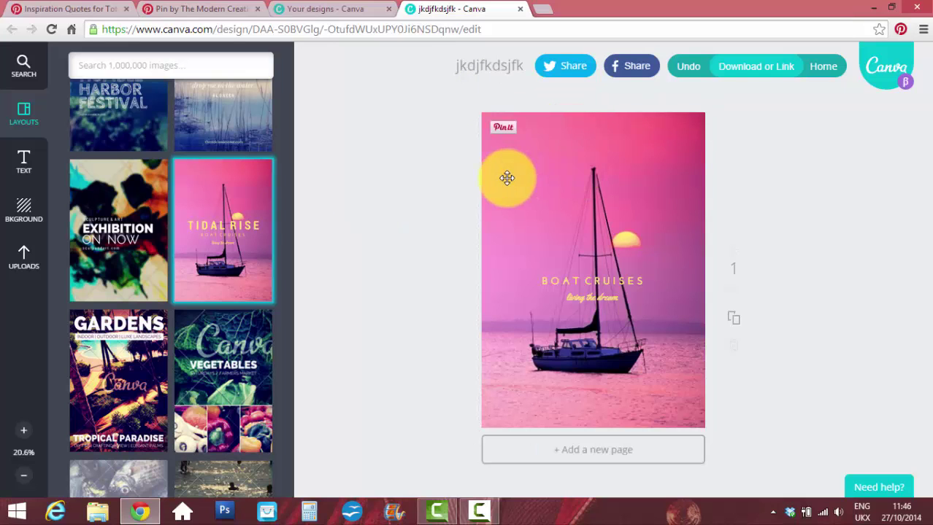
click(553, 176)
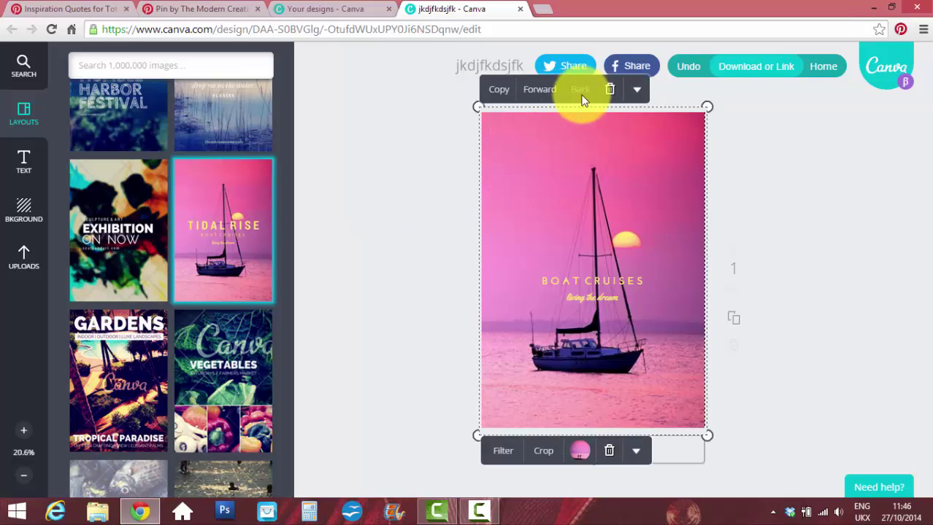
click(397, 221)
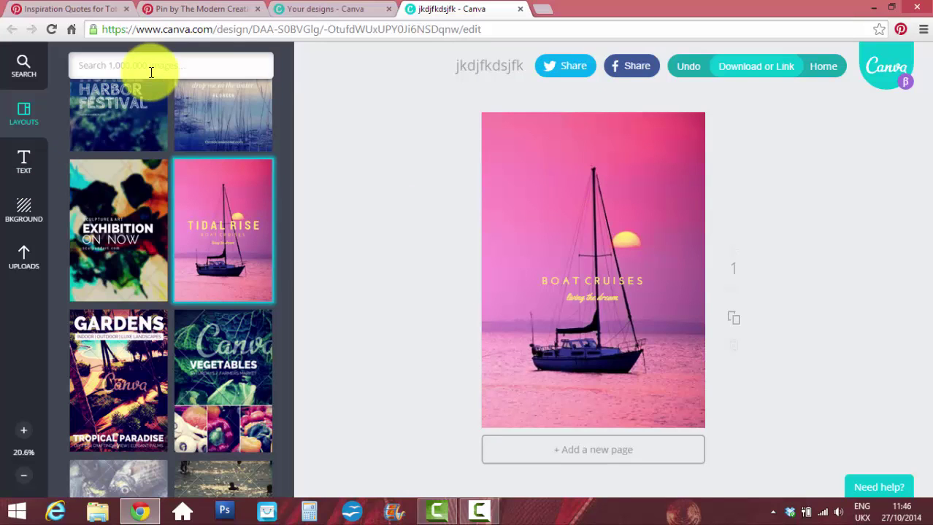
click(527, 143)
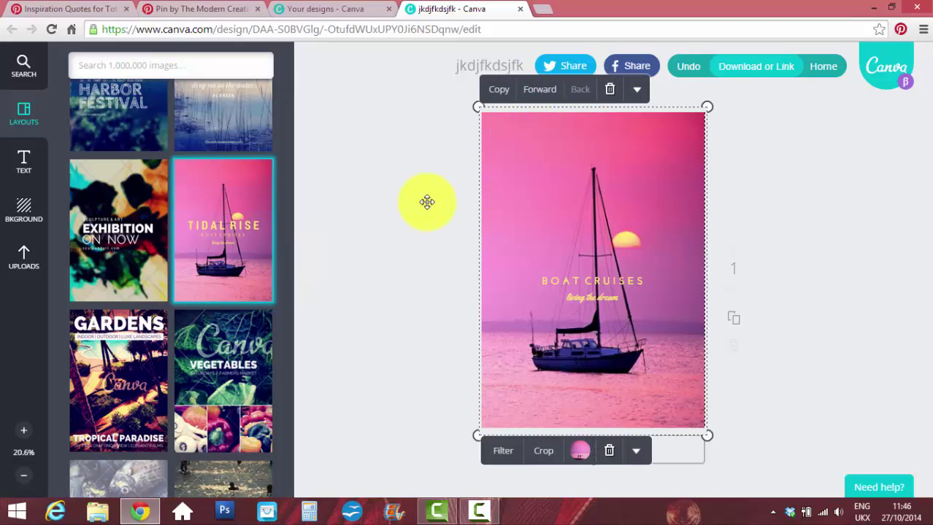
click(394, 229)
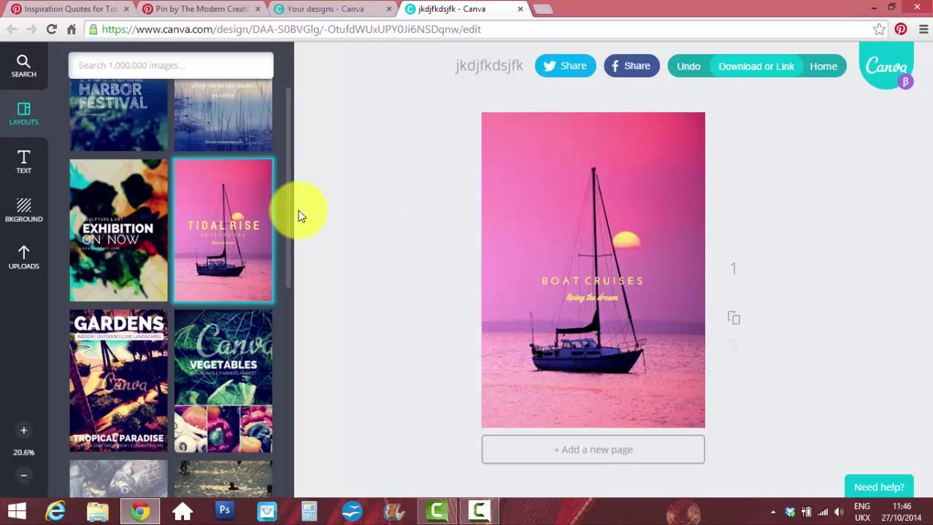
Switch from the layouts to the image search and look over its graphic element categories.
scroll(288, 222, up, 2)
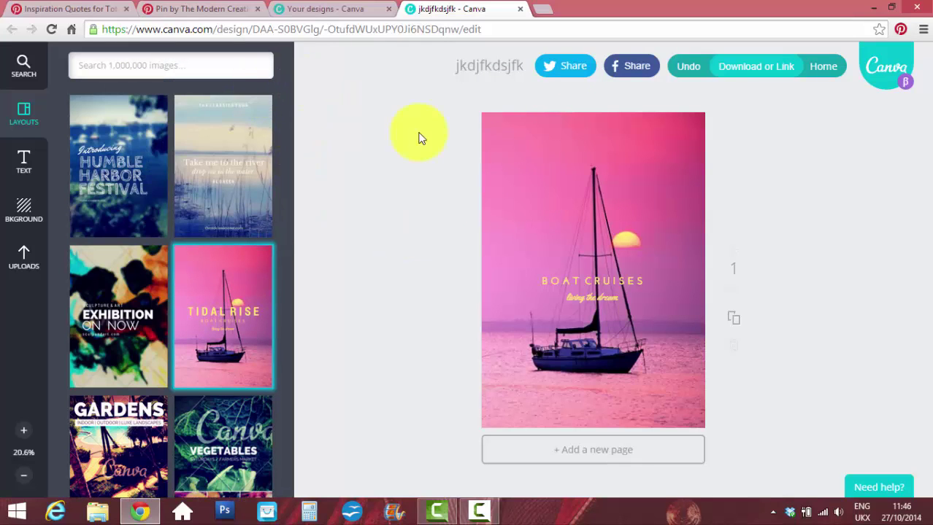
click(203, 64)
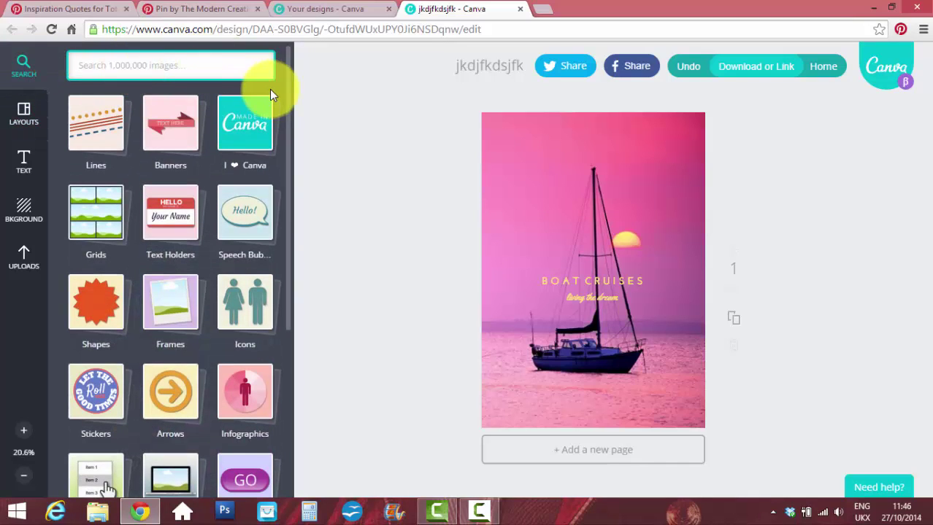
mouse_move(288, 92)
mouse_down()
mouse_move(291, 202)
mouse_move(290, 107)
mouse_up()
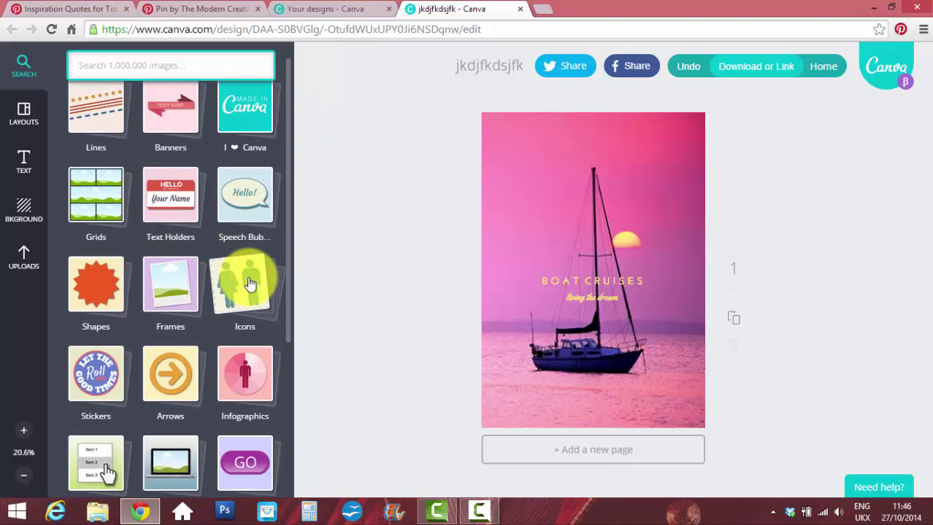
Open the Banners category and review its free banner designs down to the end and back up.
click(177, 124)
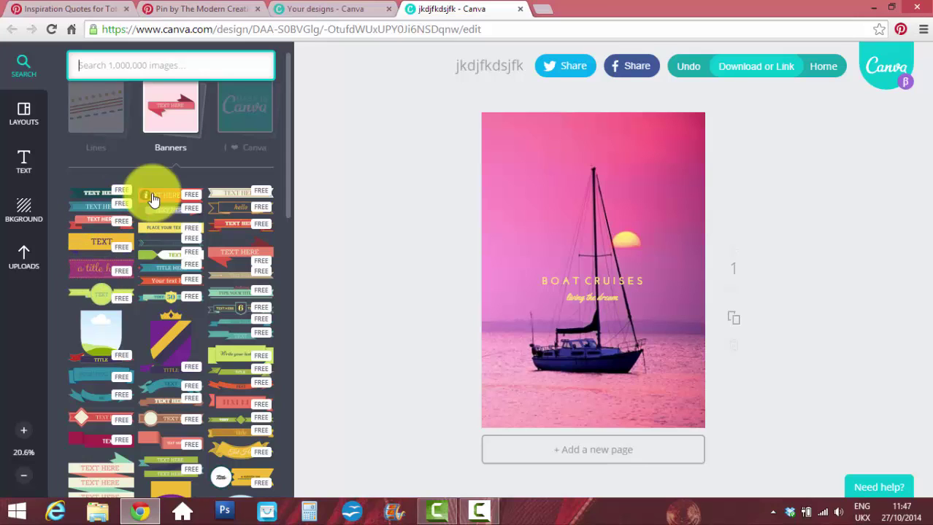
scroll(290, 195, down, 1)
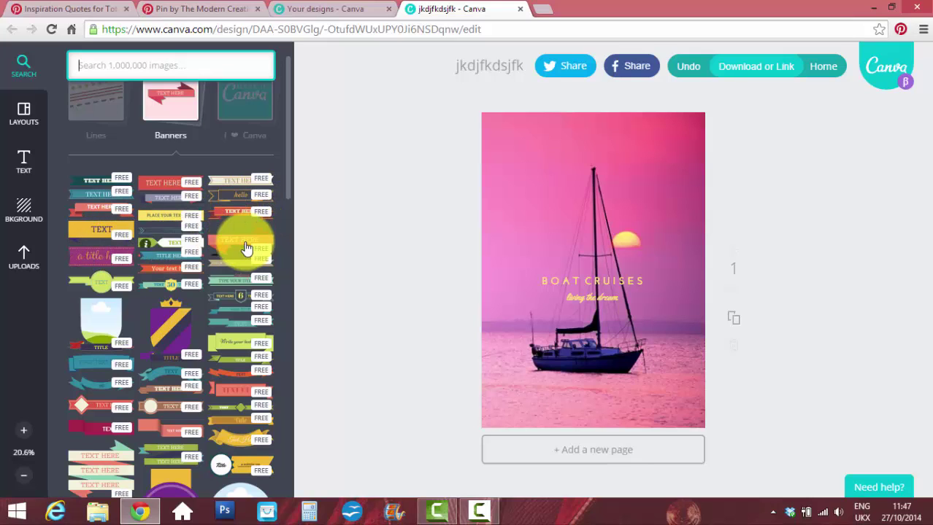
scroll(289, 180, down, 3)
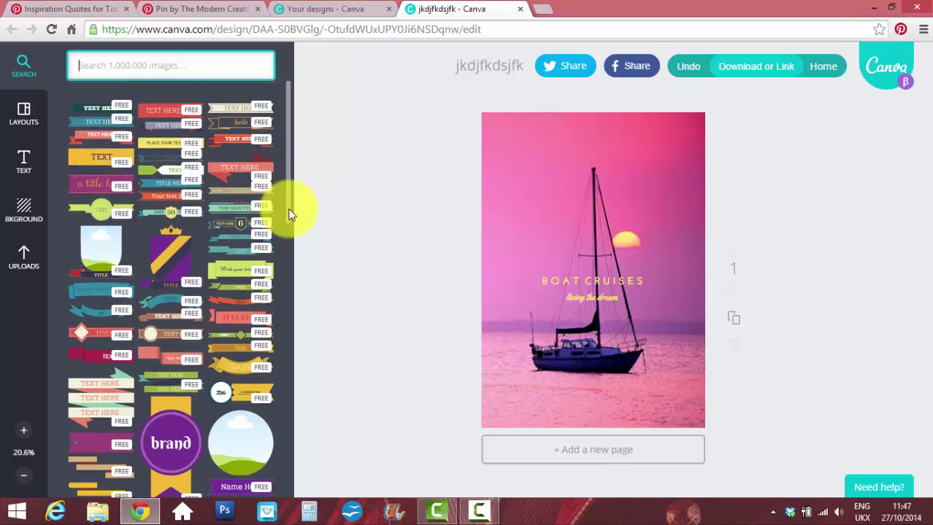
scroll(279, 289, down, 3)
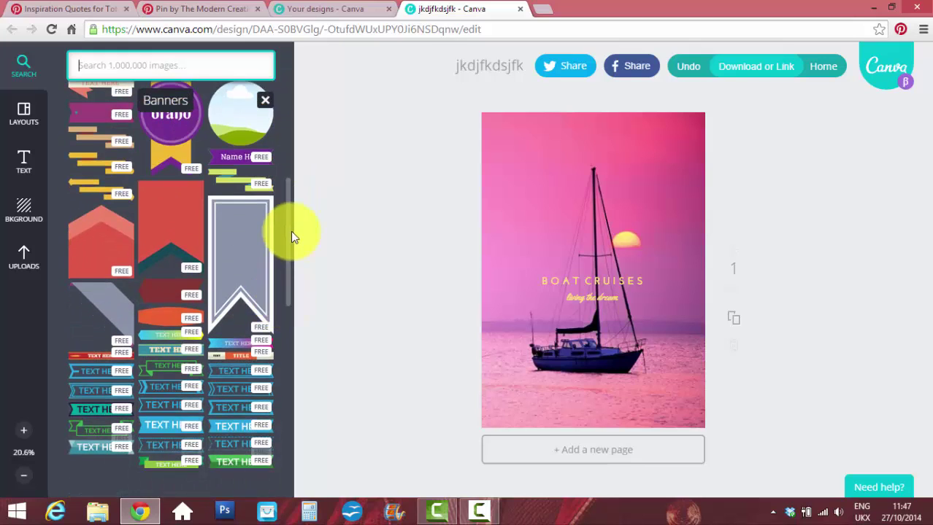
scroll(289, 219, down, 5)
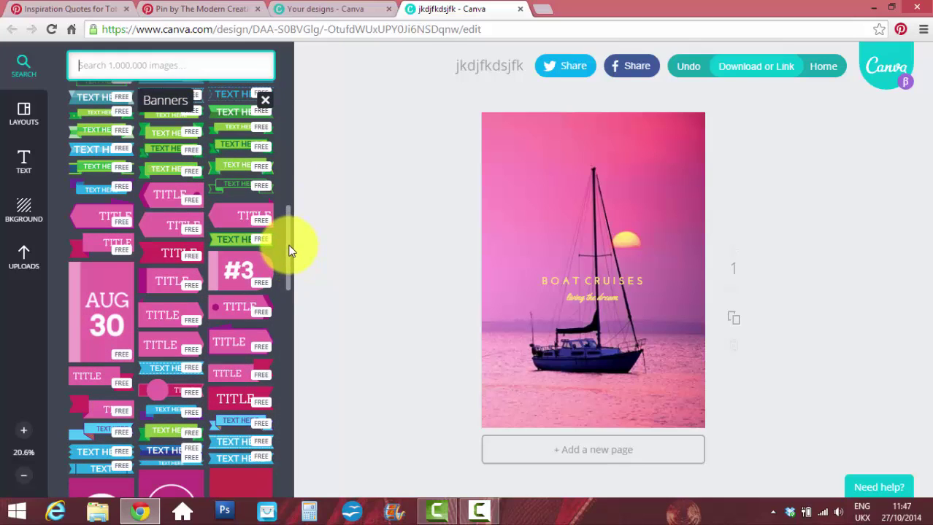
scroll(289, 251, down, 2)
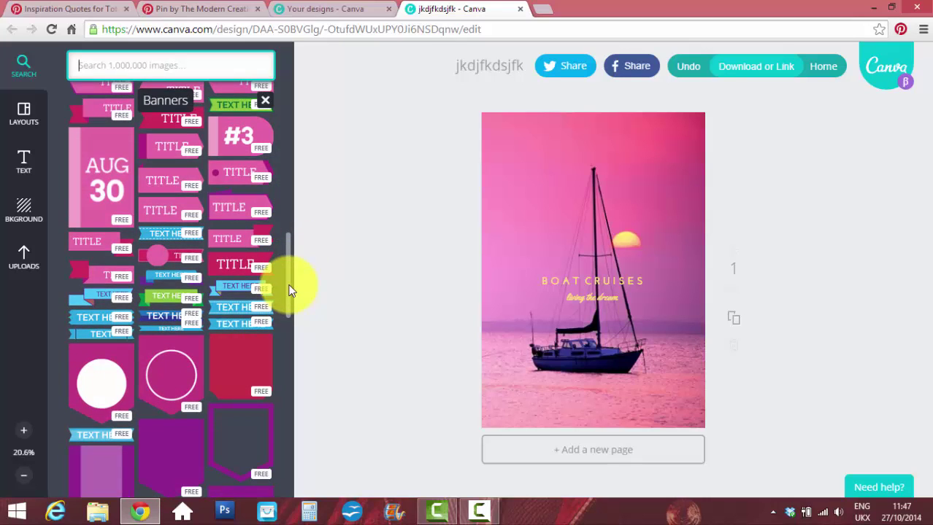
drag(289, 290, 280, 355)
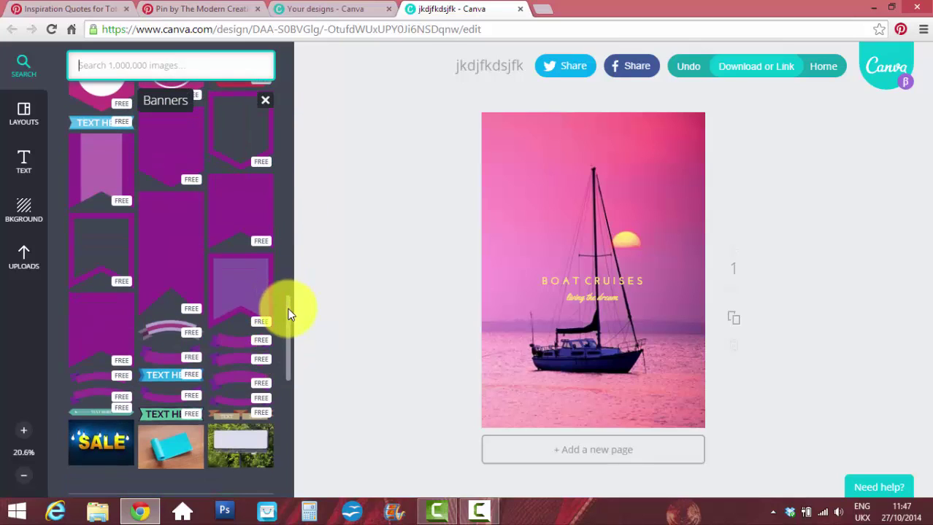
drag(290, 314, 286, 86)
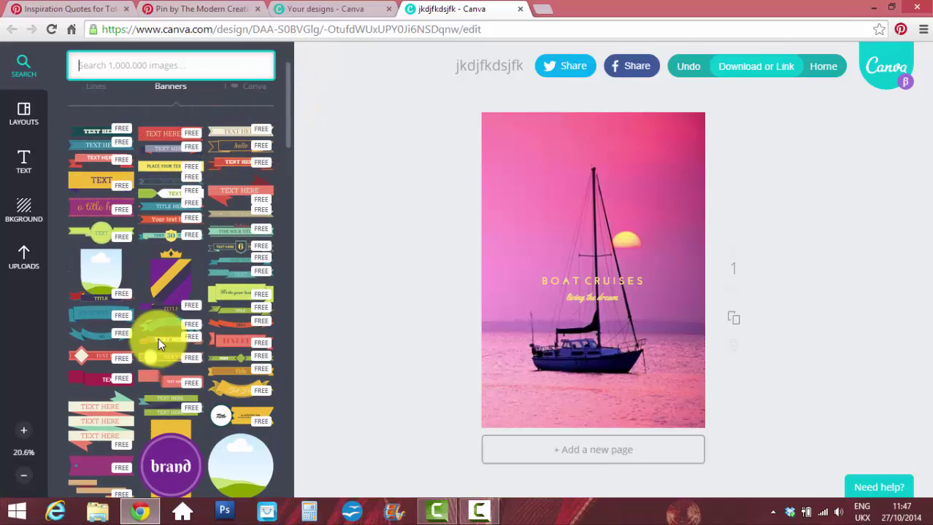
Add the teal and the grey "TEXT HERE" banners to the poster and shift the grey one slightly to the right.
click(95, 150)
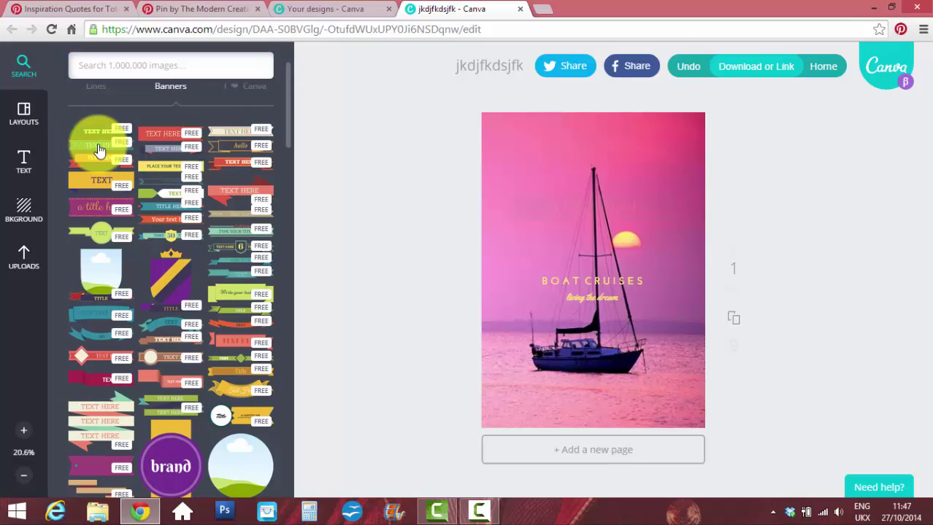
click(167, 157)
click(651, 263)
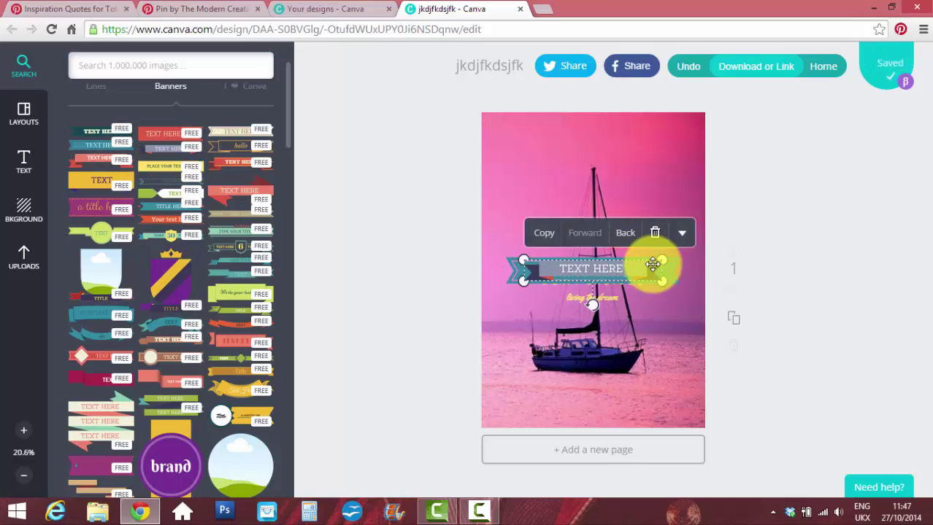
drag(617, 267, 636, 264)
click(807, 210)
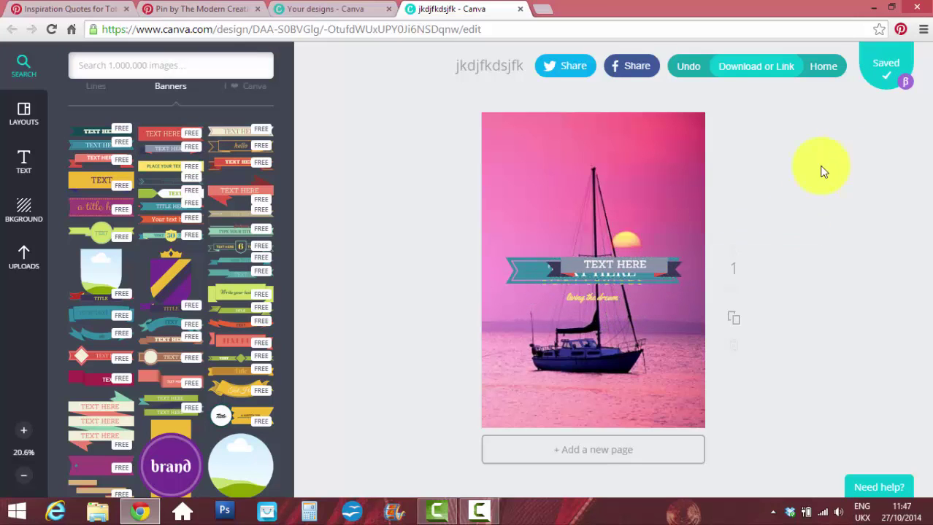
Send the grey banner behind the teal one and move the teal banner to the poster's left edge.
click(600, 269)
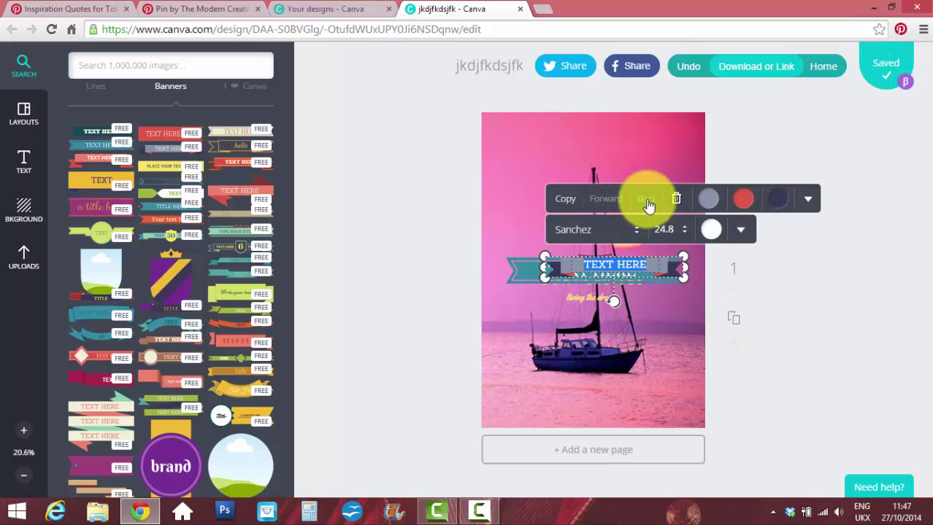
click(648, 200)
click(776, 354)
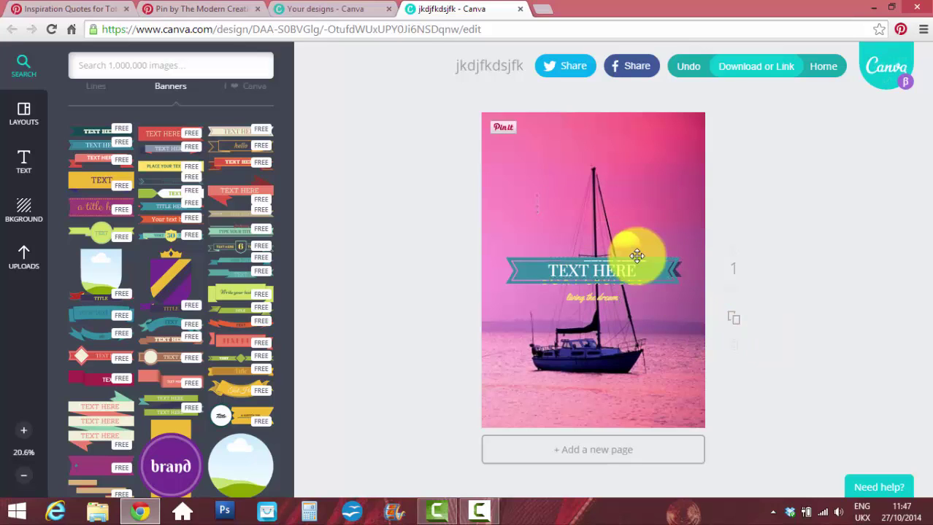
drag(627, 269, 571, 269)
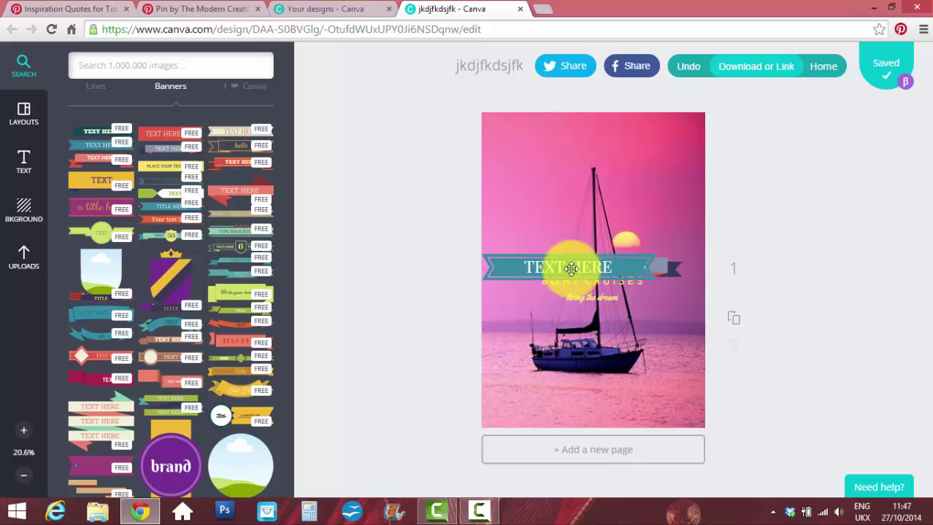
Bring the grey banner forward so that it overlaps the teal banner.
click(661, 265)
click(646, 233)
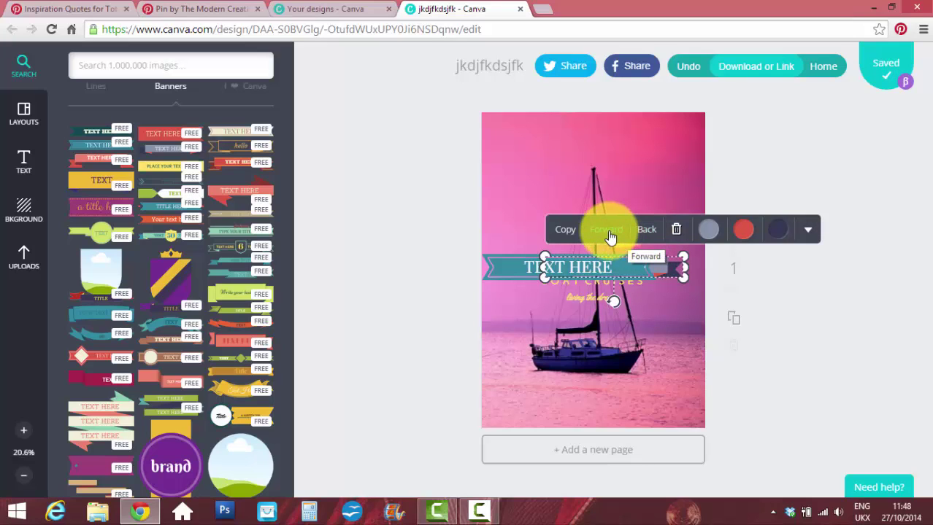
click(610, 235)
click(802, 298)
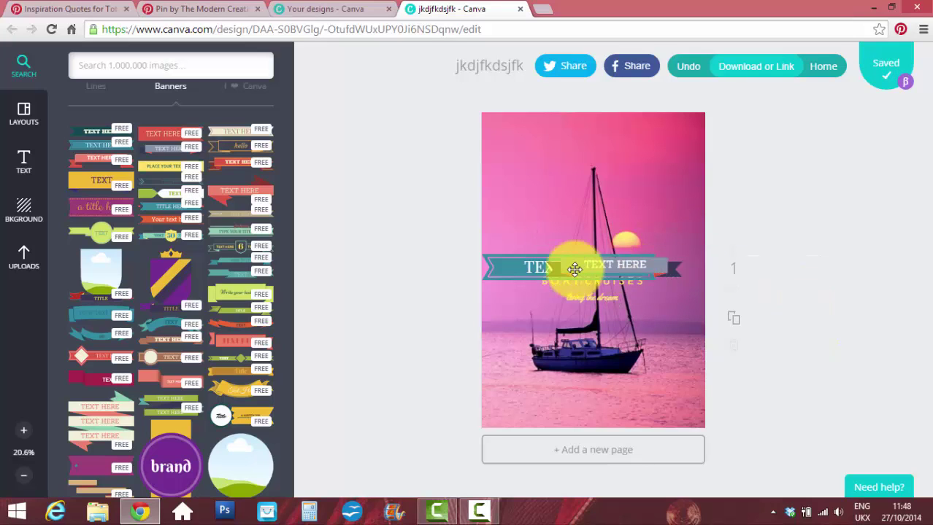
Send the grey banner back so that it sits behind the teal banner.
click(626, 268)
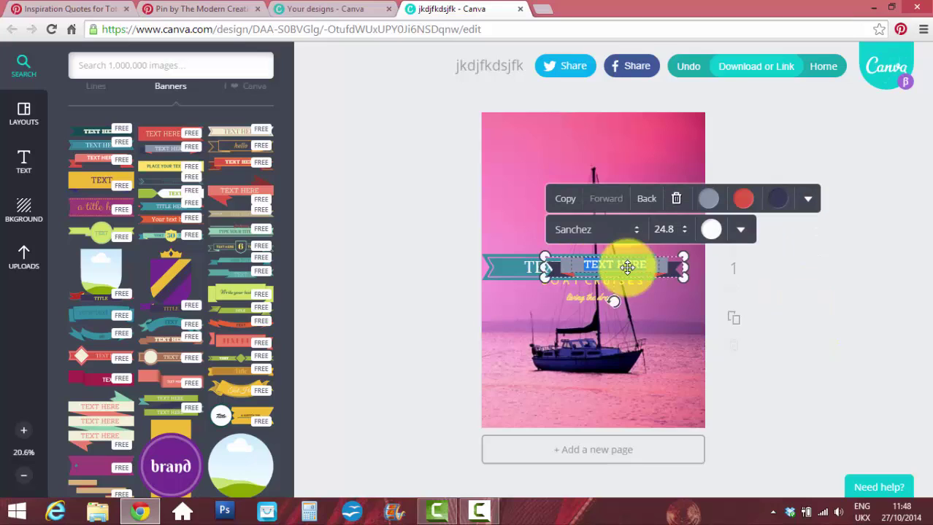
click(643, 198)
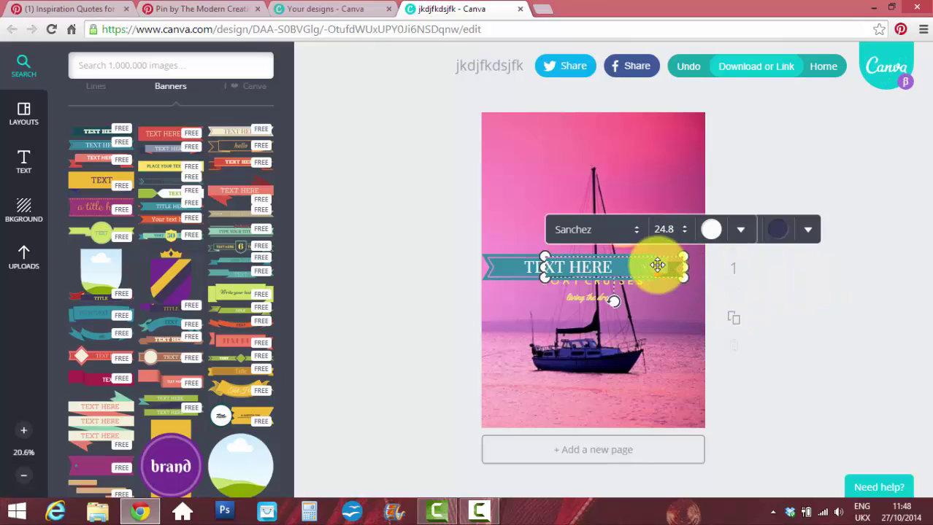
double_click(658, 265)
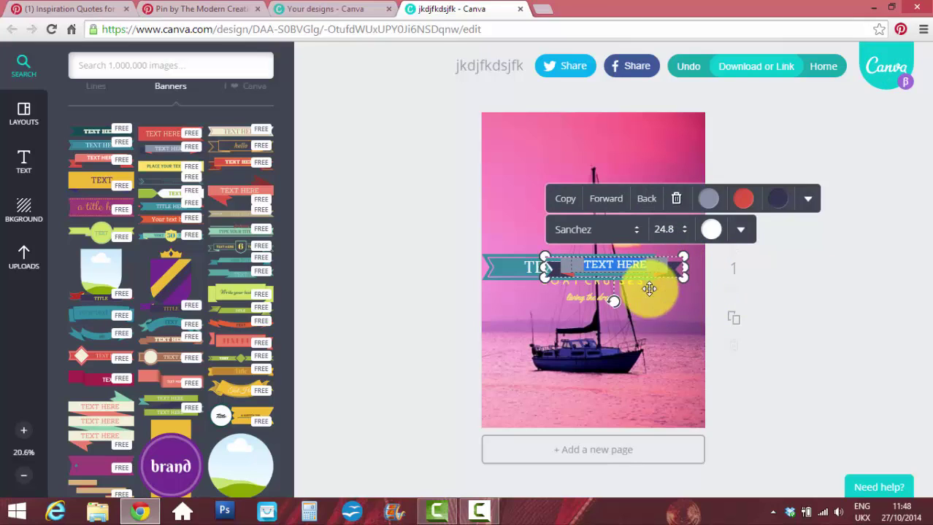
click(675, 321)
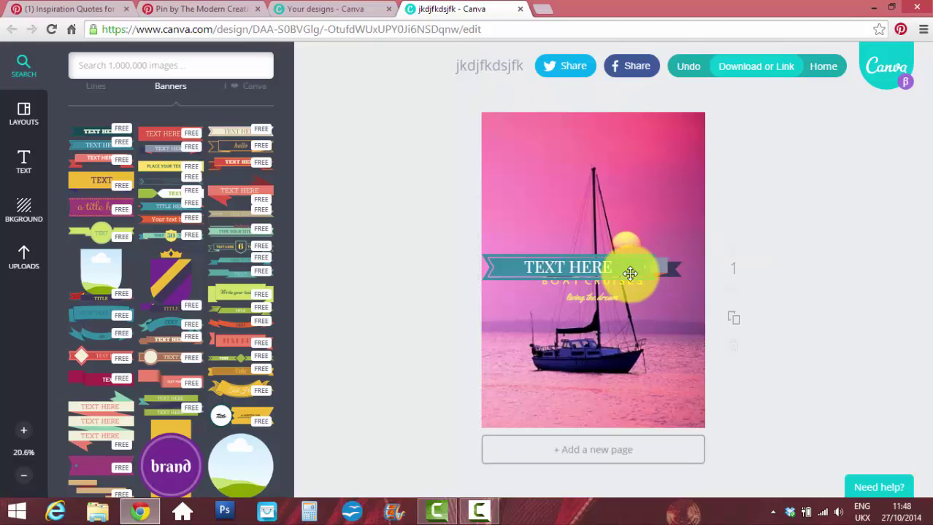
Delete the teal banner and the sailing boat background photo from the poster.
double_click(640, 267)
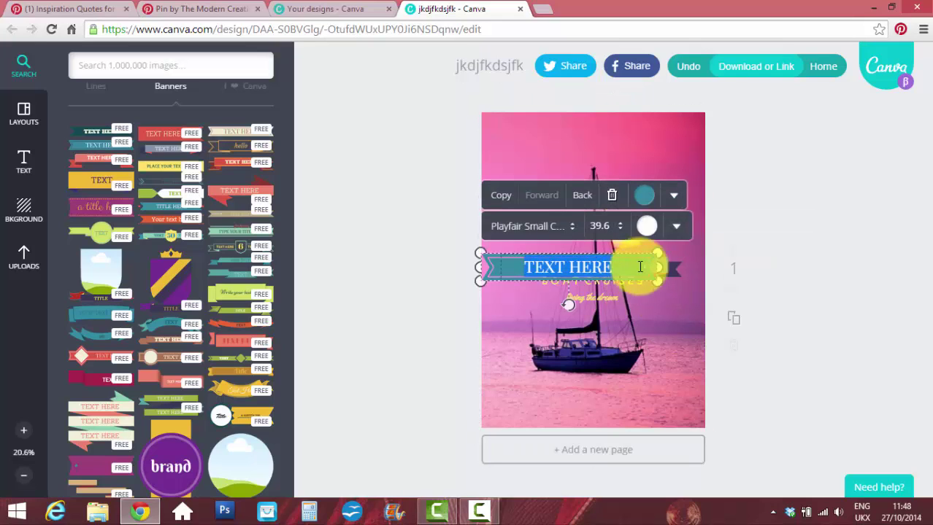
click(612, 197)
click(612, 197)
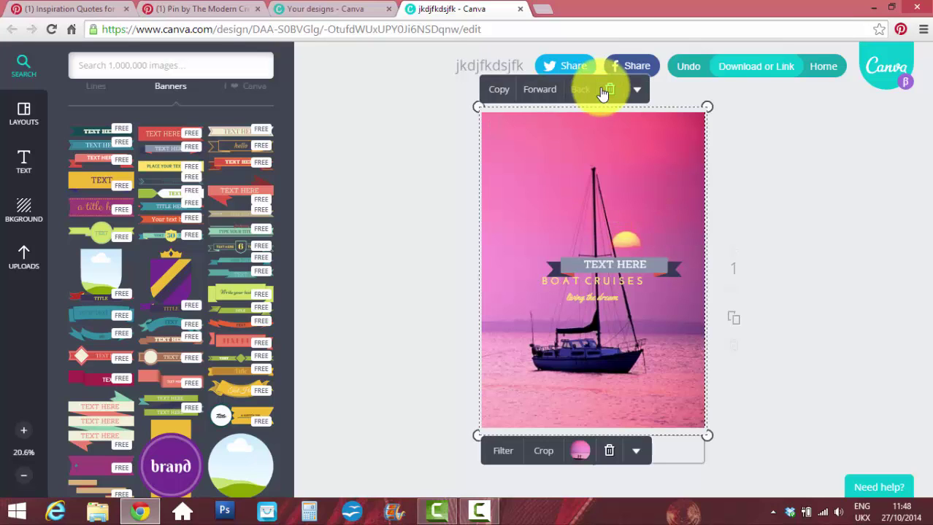
click(611, 92)
Delete the grey banner and both yellow text lines to leave the poster page empty.
click(620, 268)
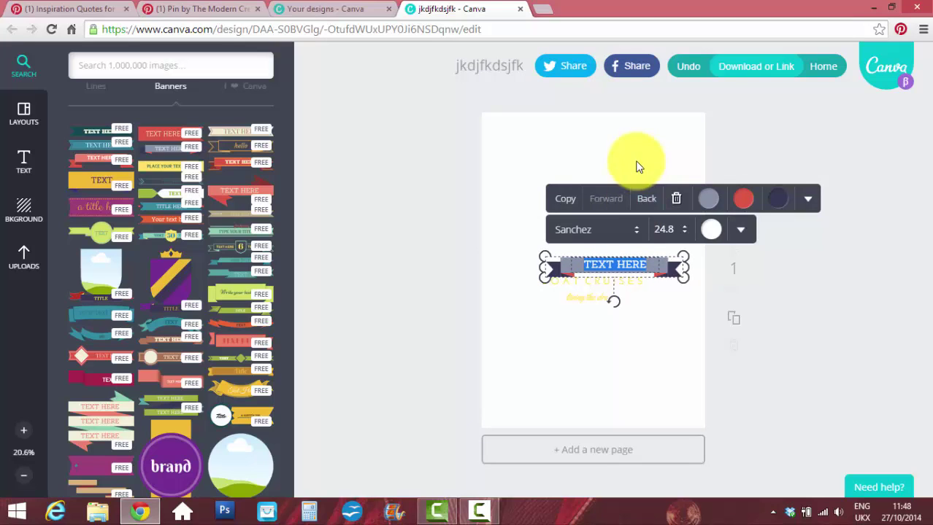
click(674, 198)
click(605, 278)
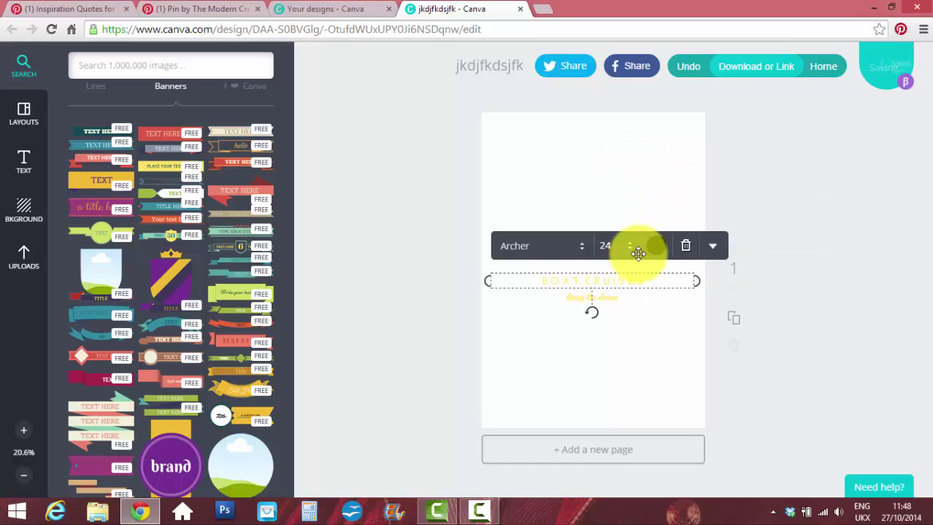
click(688, 248)
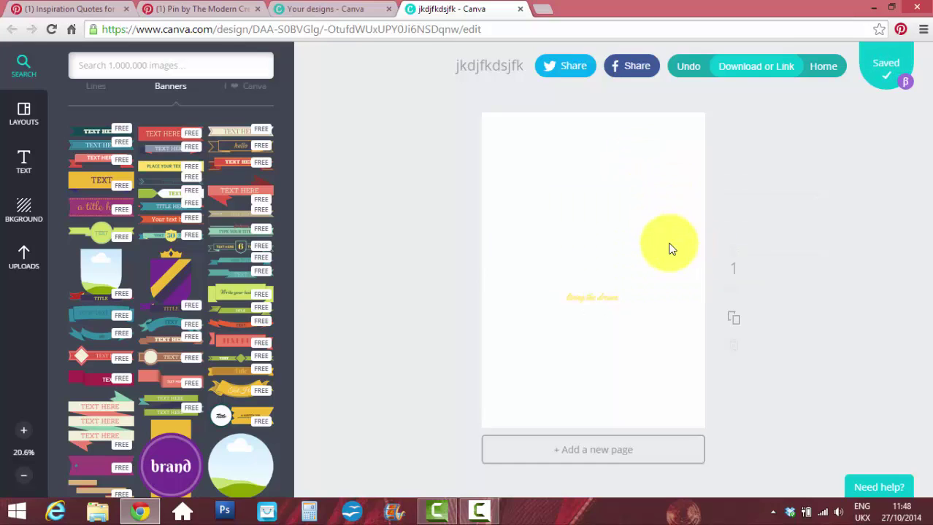
click(588, 292)
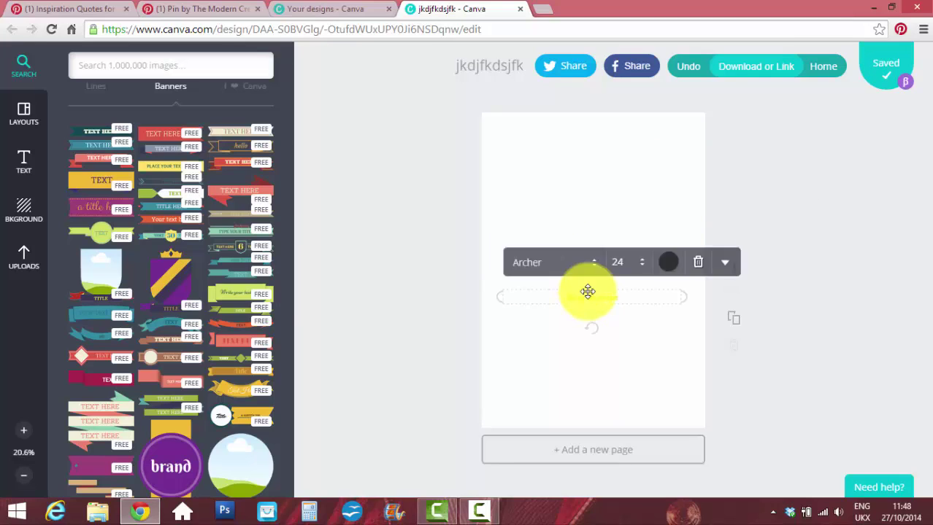
click(697, 263)
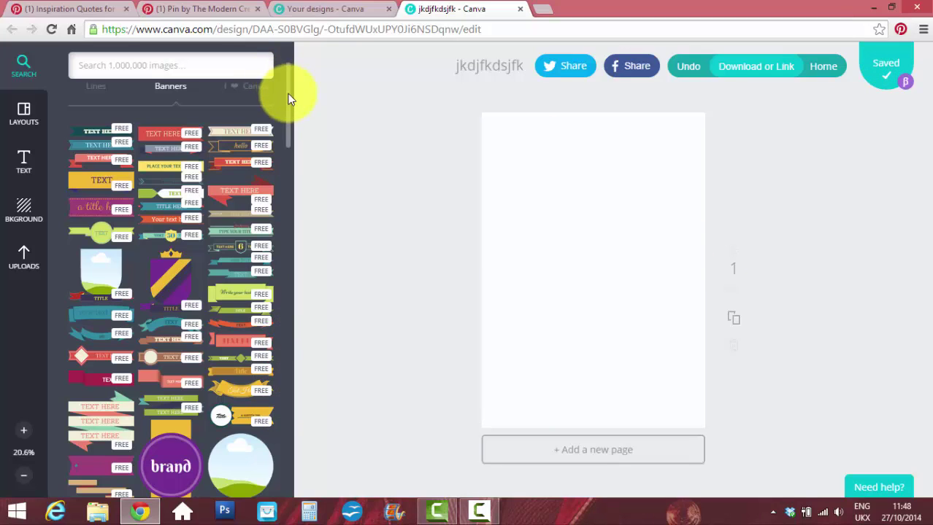
Leave the Banners category and look through the full list of element categories.
drag(288, 98, 287, 54)
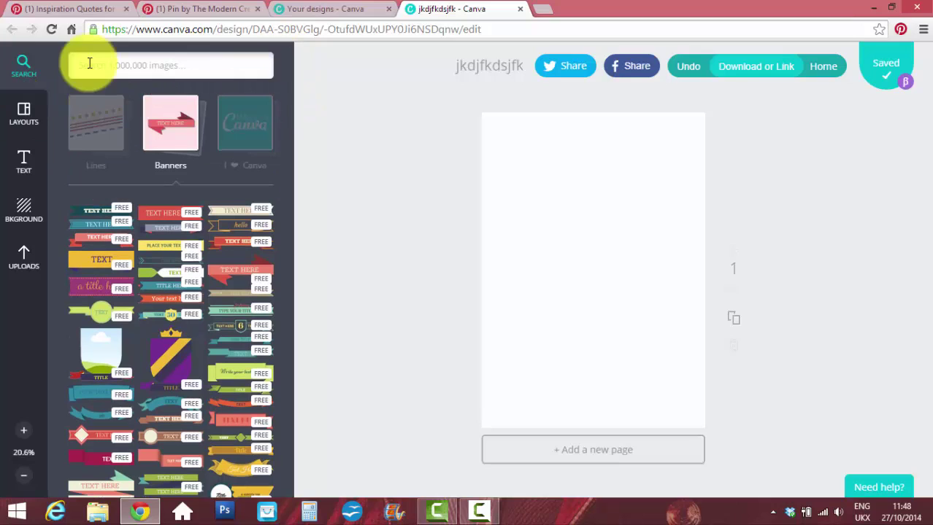
click(131, 63)
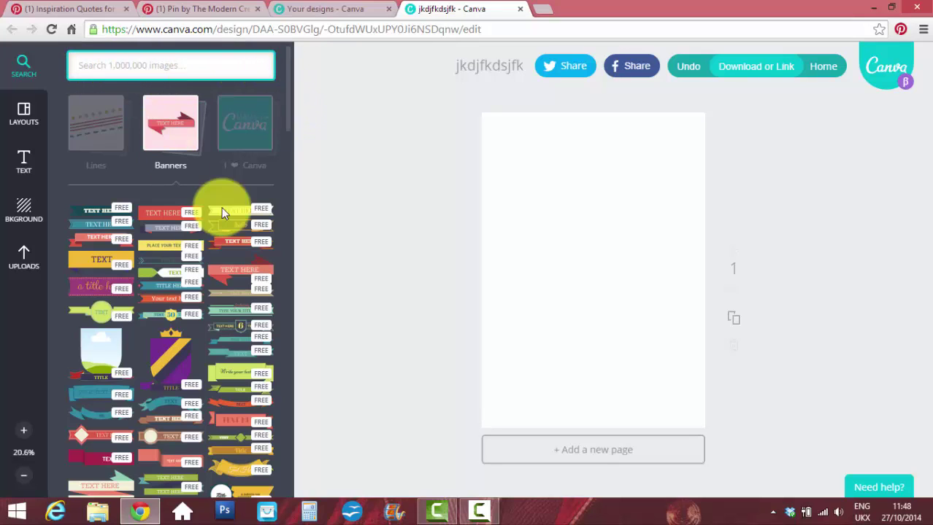
click(94, 135)
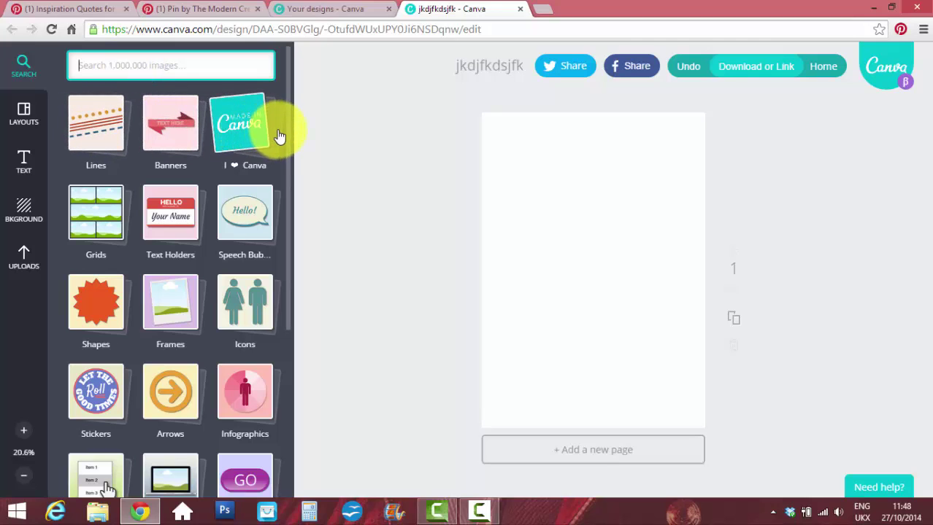
drag(289, 129, 289, 221)
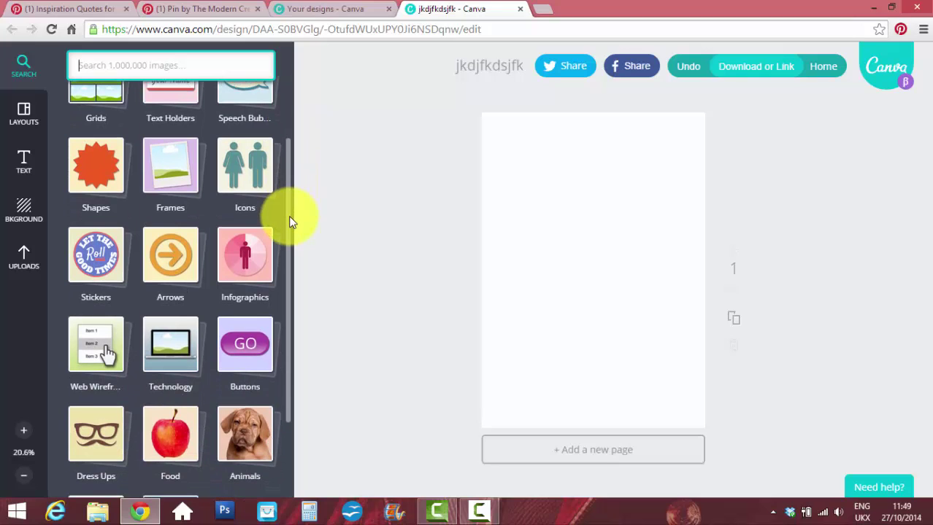
drag(288, 216, 287, 103)
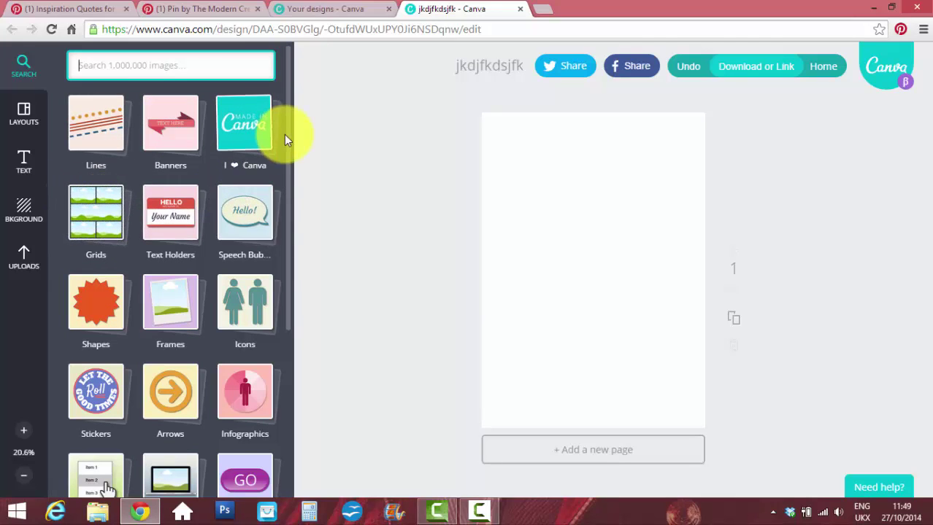
scroll(290, 166, down, 1)
scroll(292, 219, down, 3)
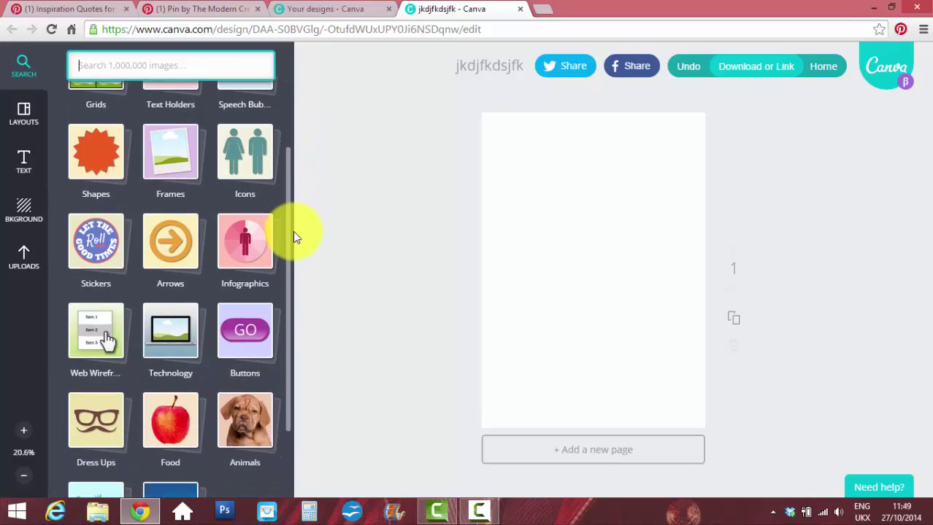
scroll(294, 205, up, 2)
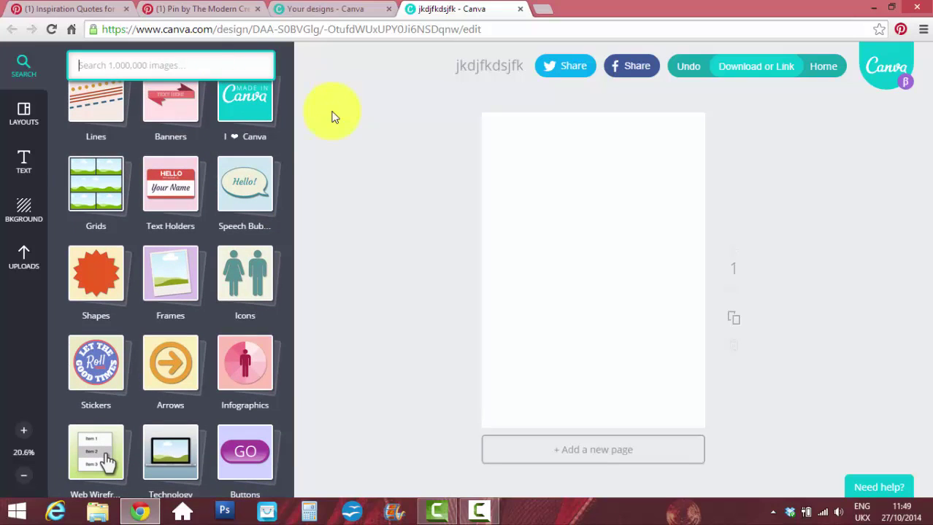
scroll(293, 139, up, 1)
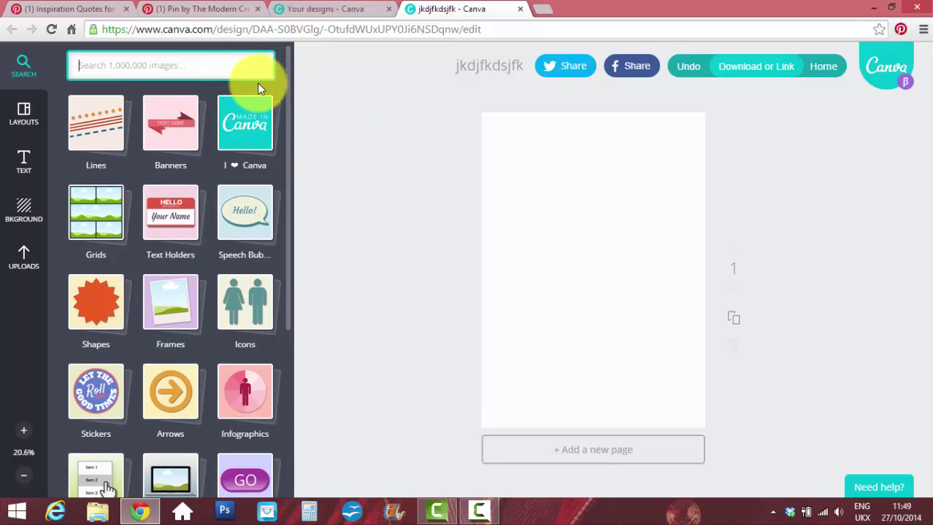
scroll(291, 84, down, 5)
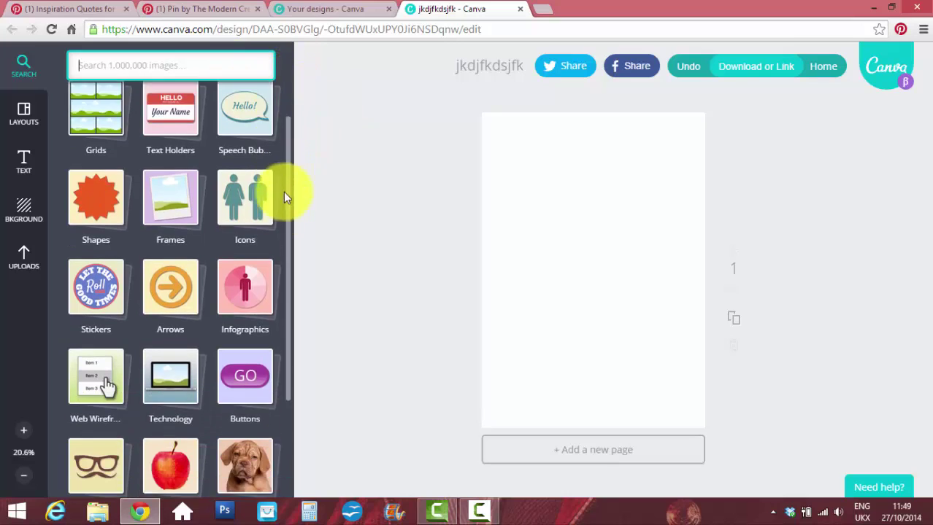
drag(289, 227, 302, 52)
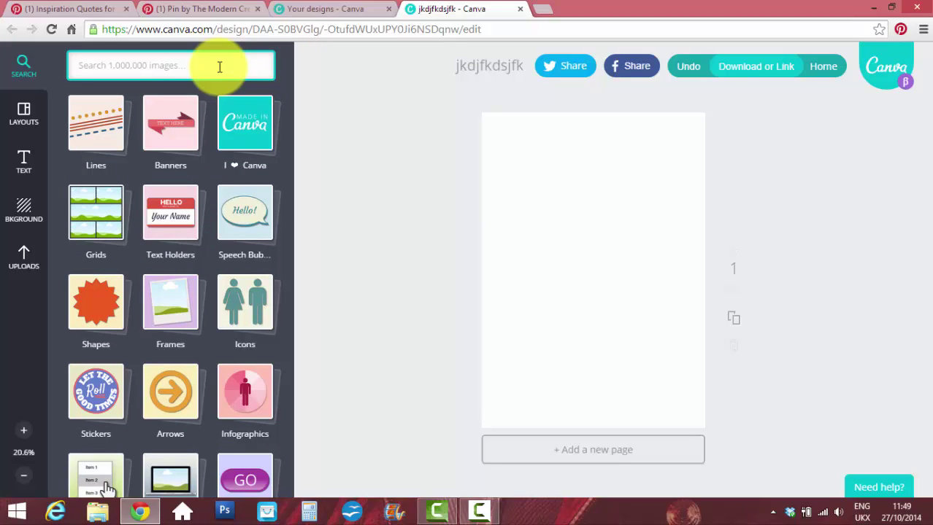
click(122, 67)
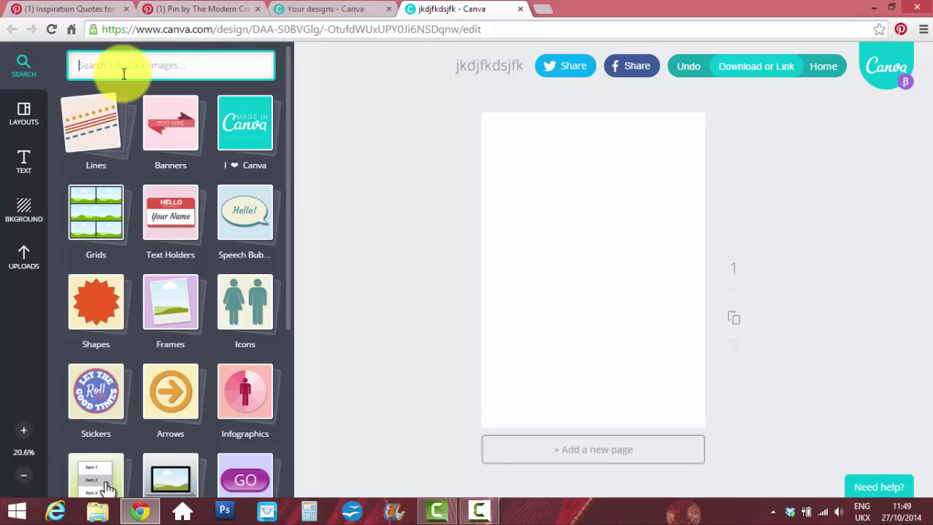
Switch to the Pinterest pin and reread the full quote about building a life without needing a vacation.
click(208, 9)
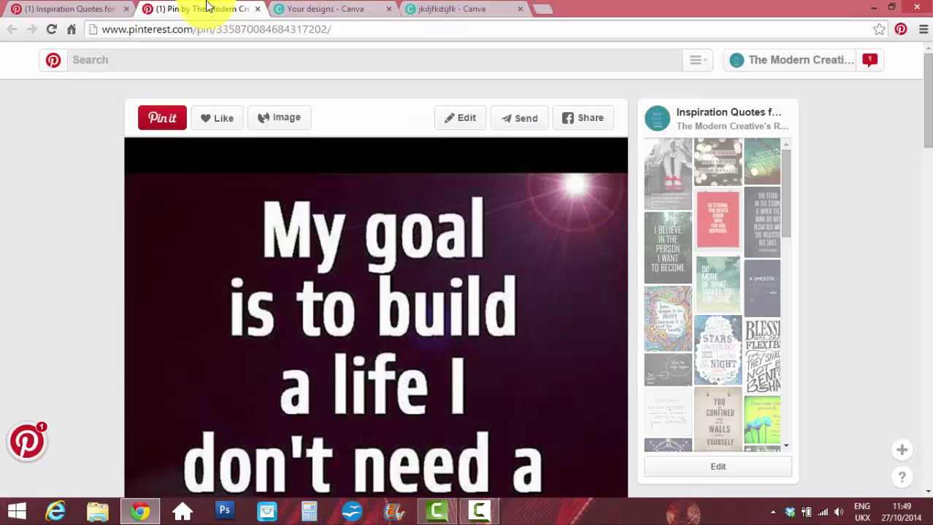
mouse_move(917, 94)
mouse_down()
mouse_move(920, 125)
mouse_move(921, 95)
mouse_up()
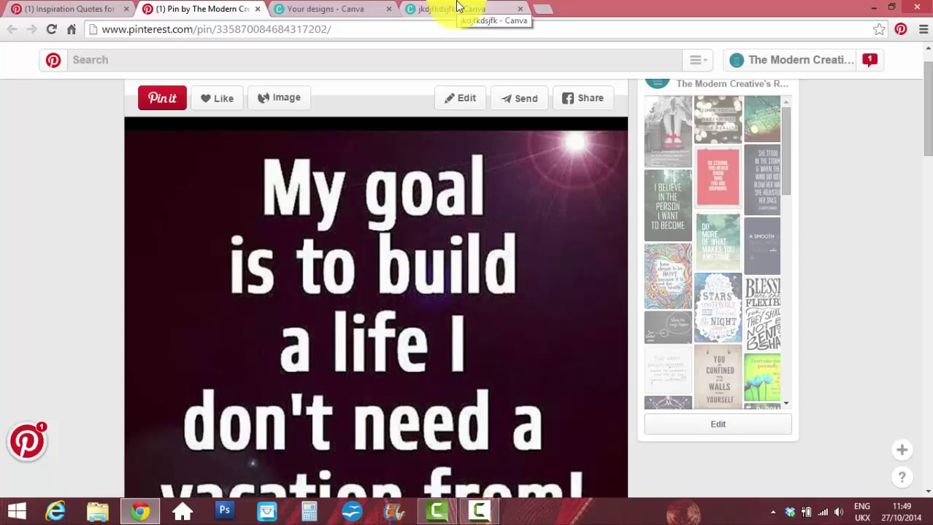
scroll(916, 156, down, 3)
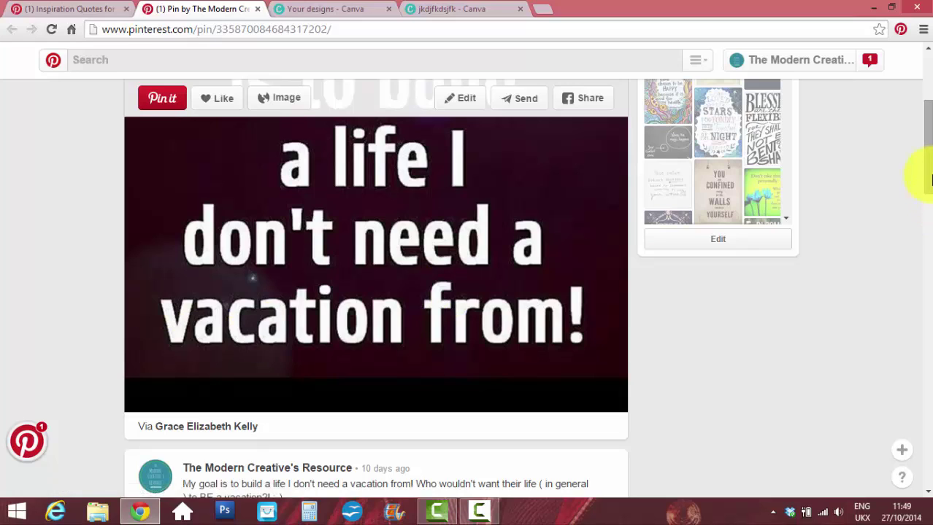
drag(921, 183, 923, 94)
Return to the poster design in Canva, search the images for "woman on beach" and look through the results.
click(302, 8)
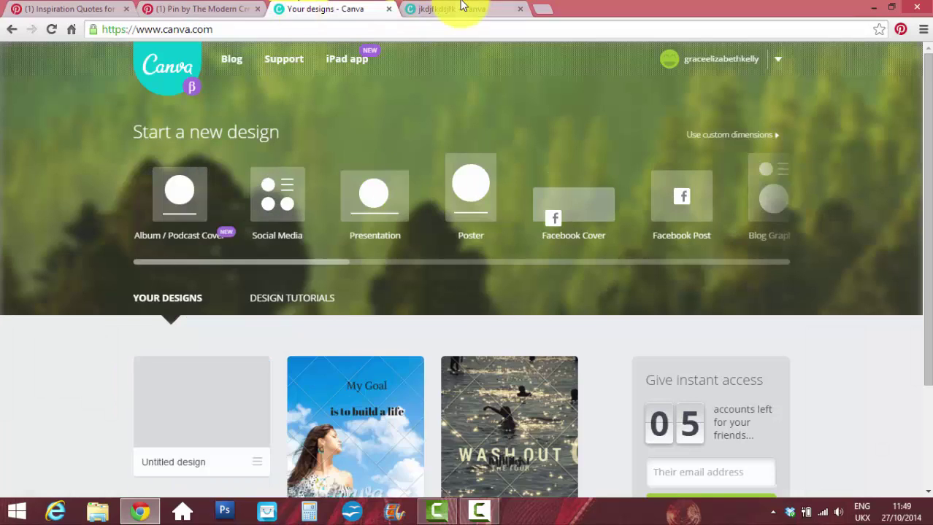
click(460, 8)
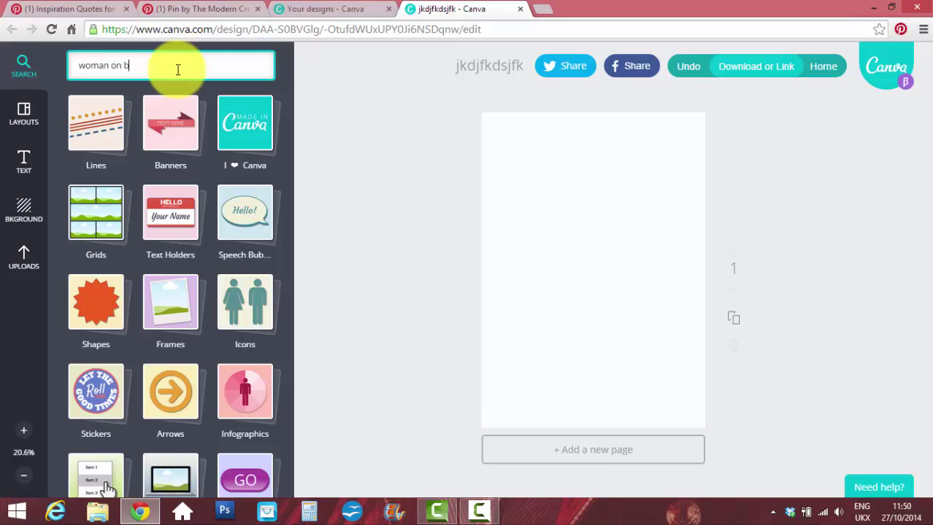
key(Return)
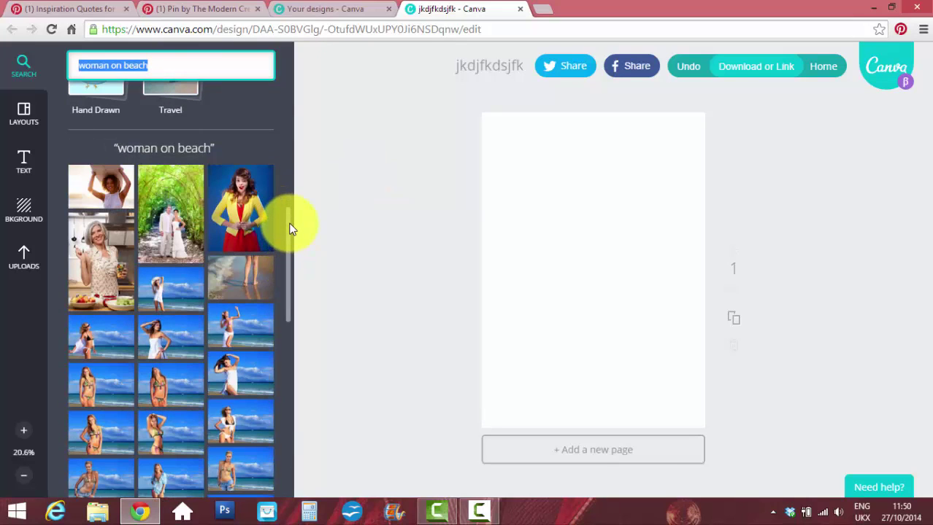
scroll(290, 230, down, 1)
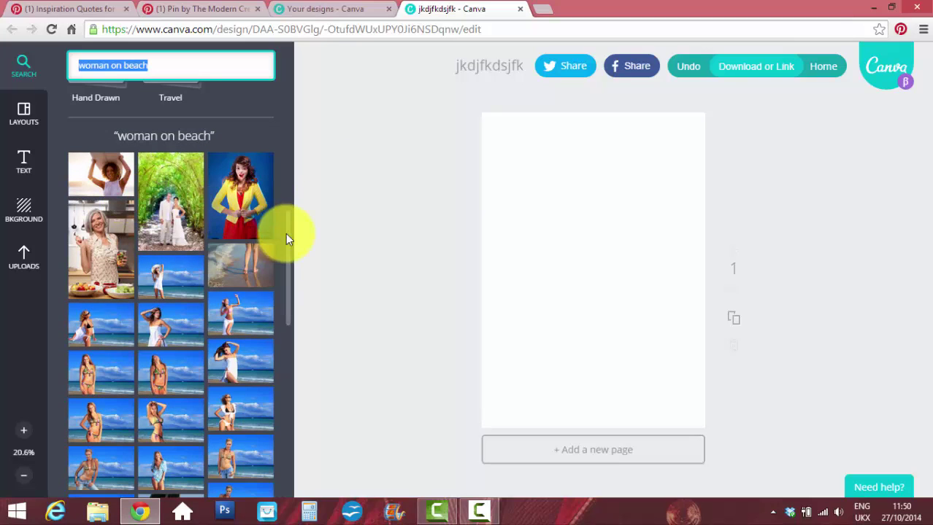
scroll(286, 232, down, 2)
drag(289, 241, 86, 196)
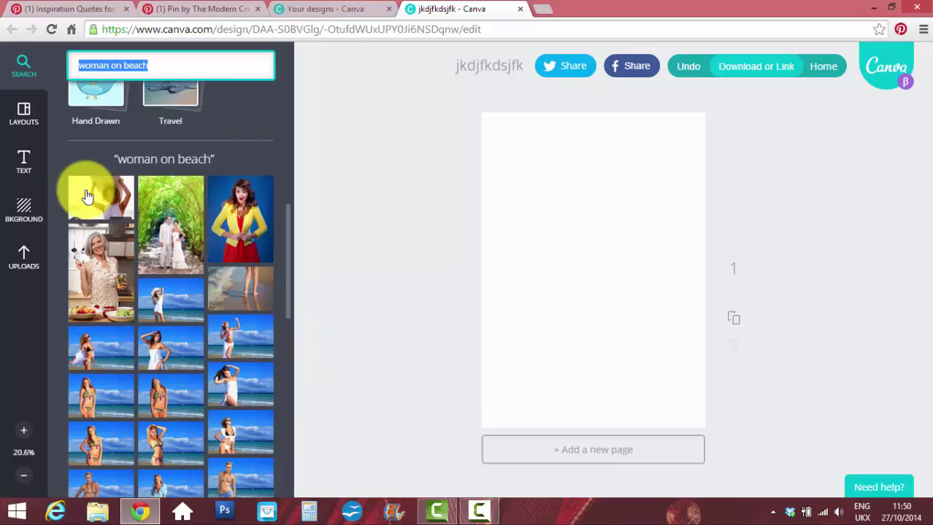
Add the photo of the woman holding a surfboard overhead, enlarge it beyond the poster's width and centre it across the page.
click(86, 195)
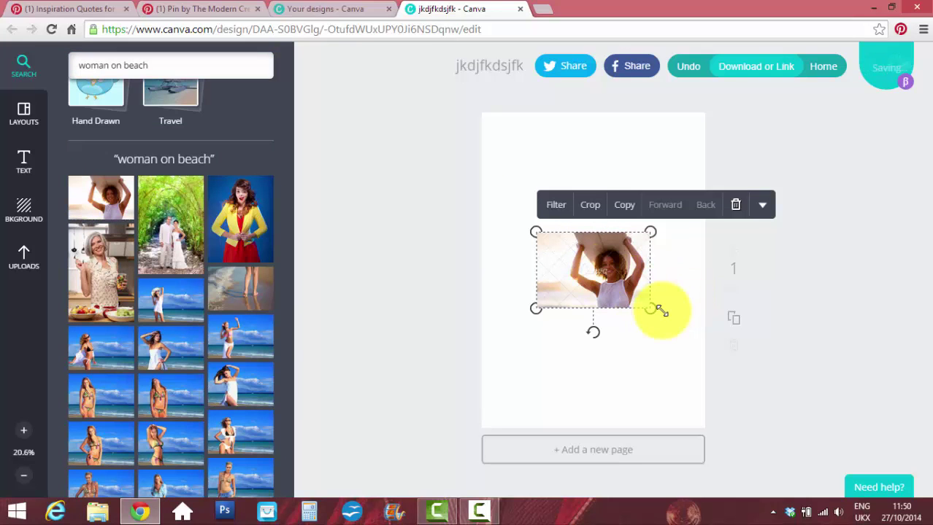
drag(660, 311, 810, 490)
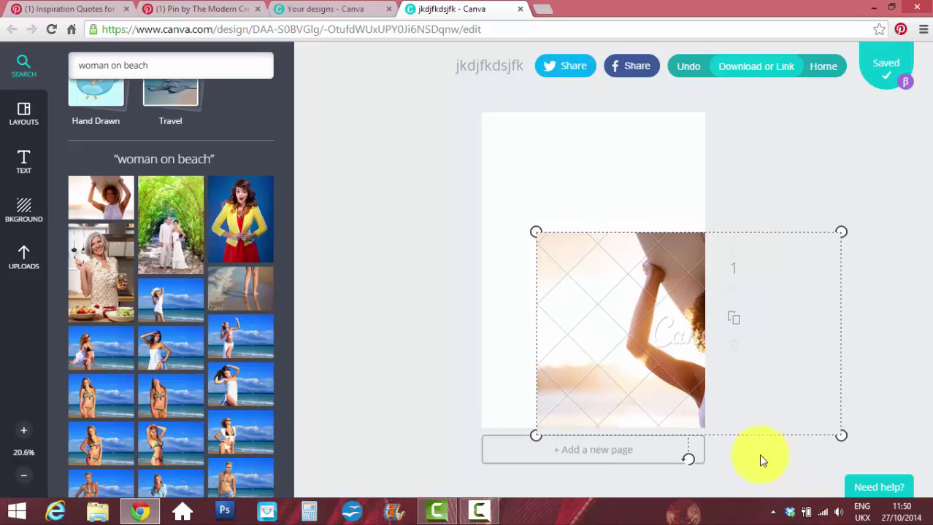
drag(759, 454, 671, 339)
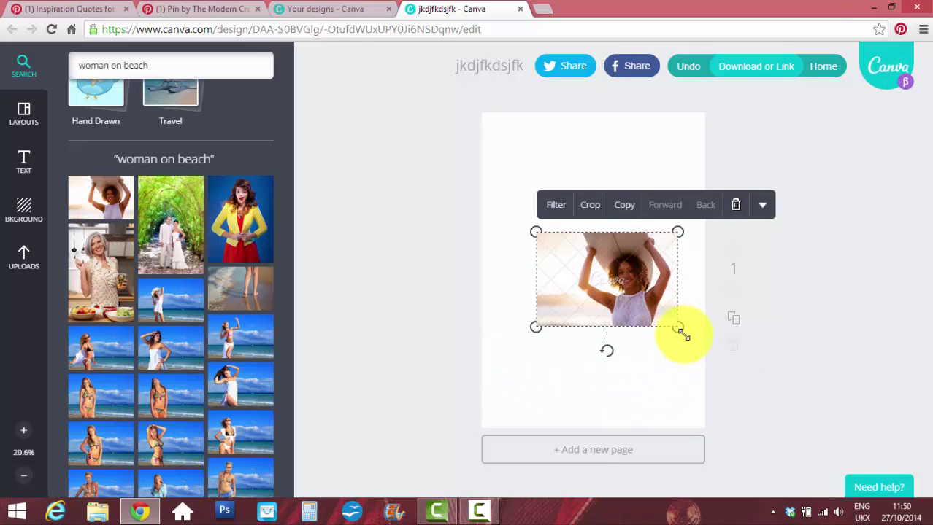
click(678, 328)
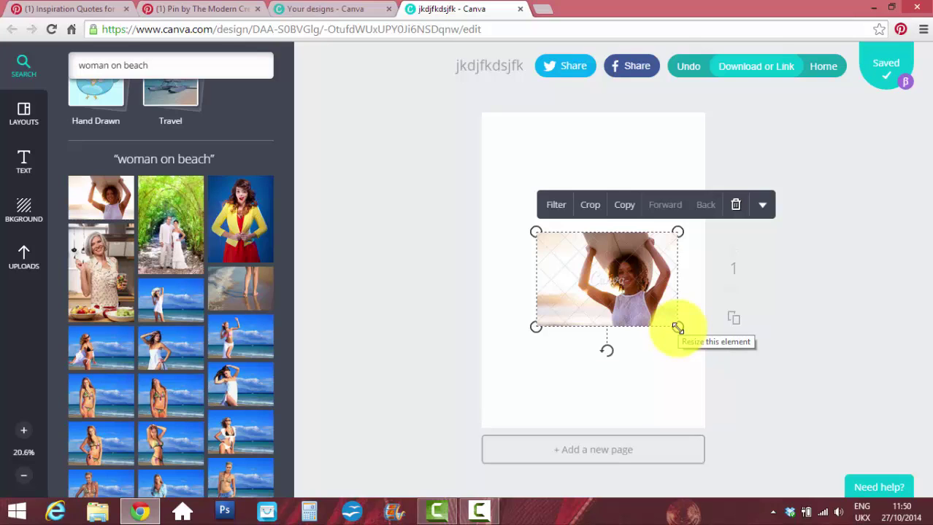
drag(677, 327, 821, 485)
drag(651, 351, 569, 276)
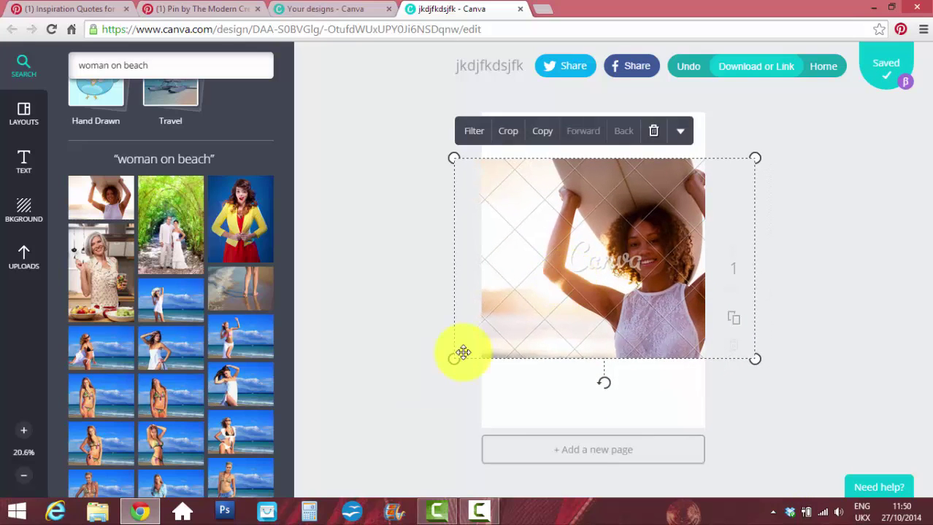
Delete the photo of the woman holding a surfboard from the poster.
click(374, 367)
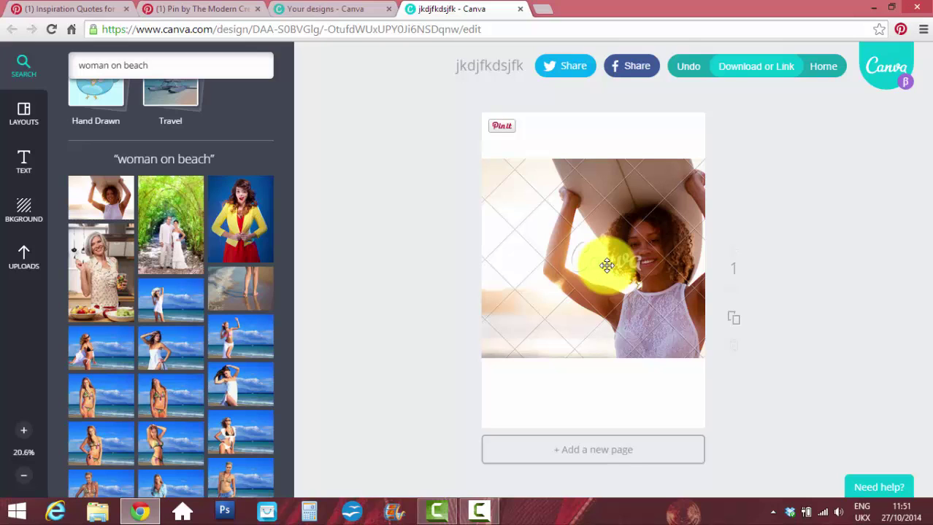
drag(606, 265, 593, 281)
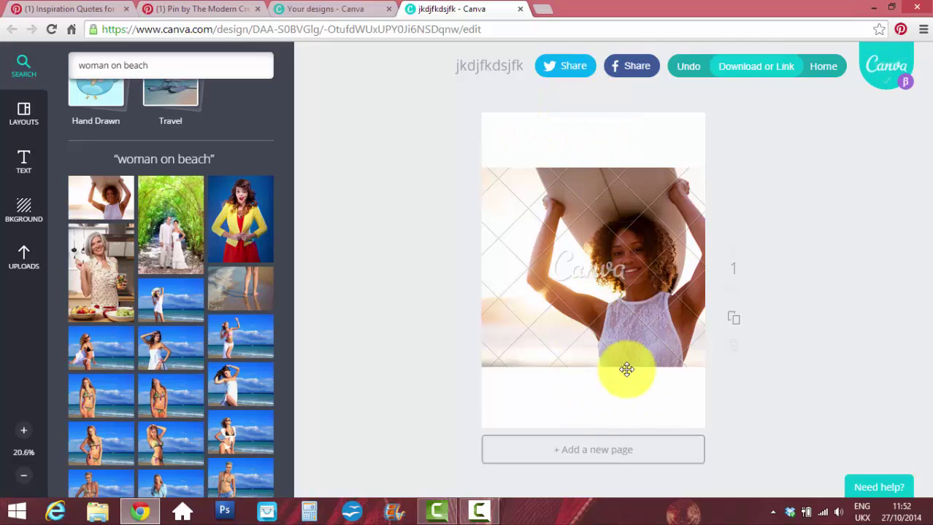
click(649, 283)
key(Delete)
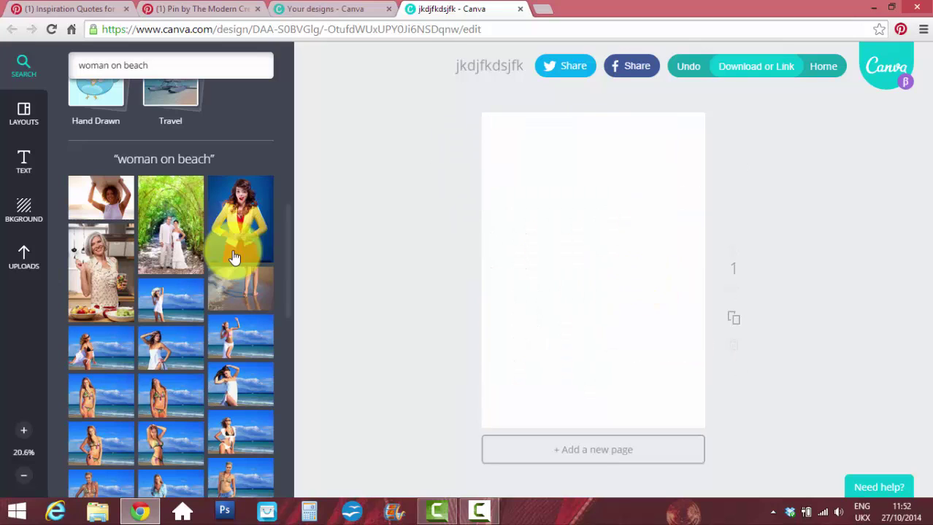
Look further down the "woman on beach" results for a different photo.
drag(290, 234, 284, 333)
scroll(284, 336, down, 4)
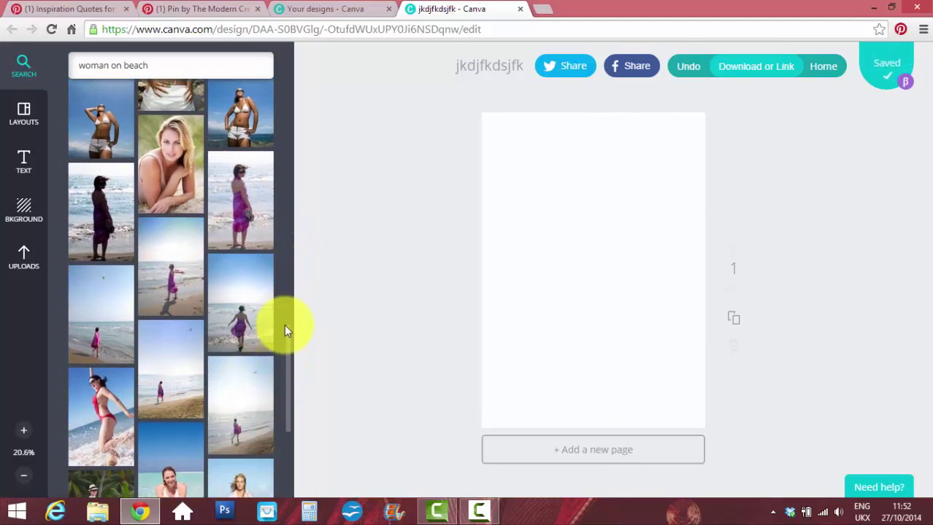
scroll(290, 340, down, 4)
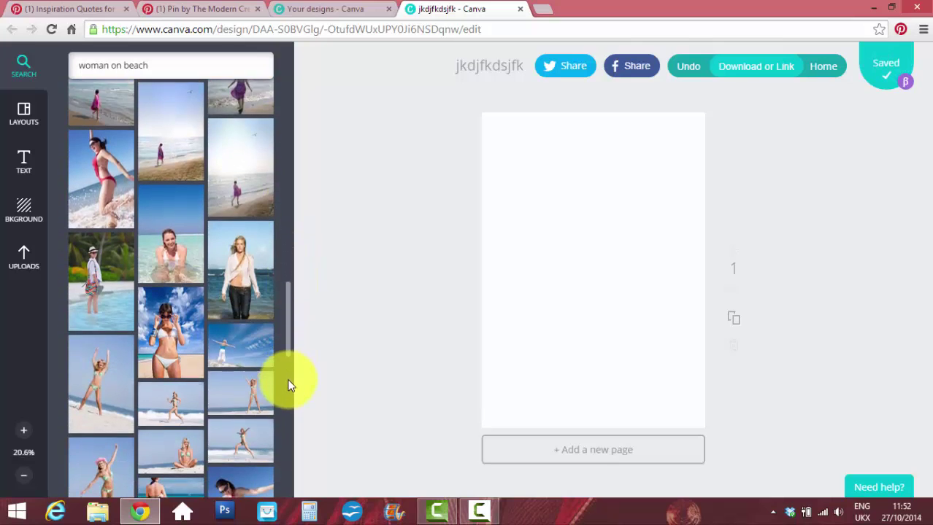
drag(290, 324, 290, 385)
scroll(289, 381, down, 2)
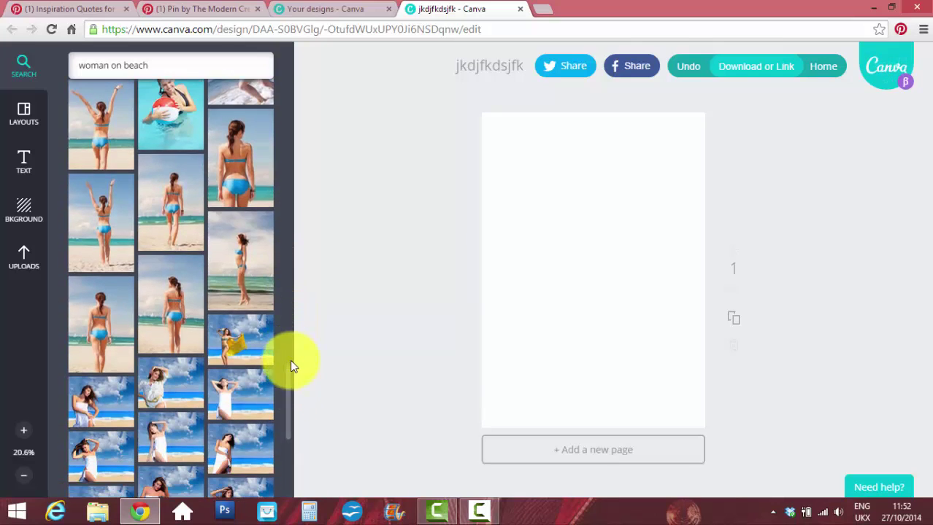
drag(289, 369, 289, 410)
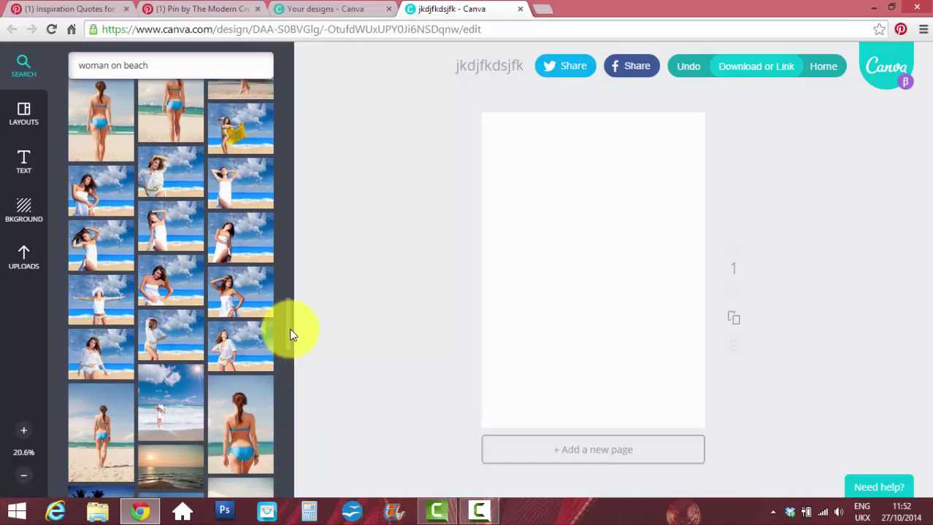
mouse_move(289, 334)
mouse_down()
mouse_move(292, 375)
mouse_move(291, 346)
mouse_up()
Switch to the Pinterest pin, reread the wording of the vacation quote and return to the poster design in Canva.
click(226, 6)
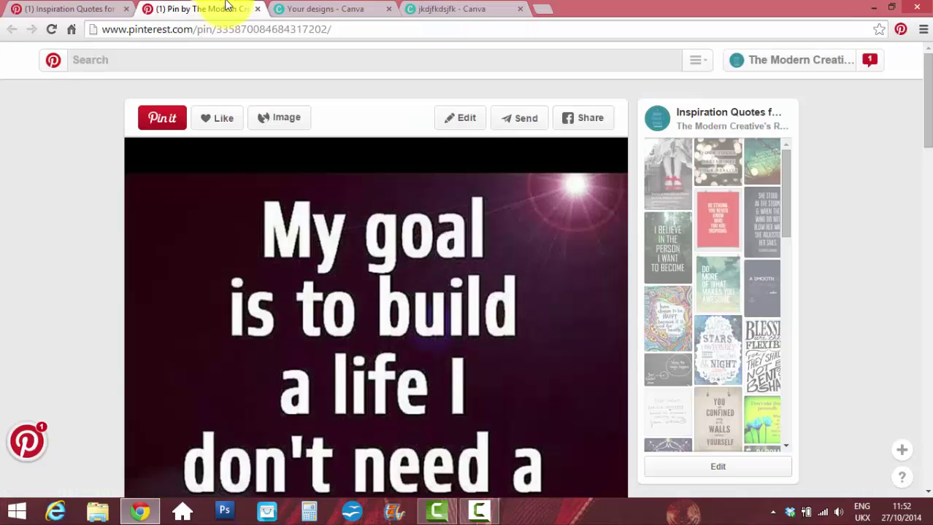
scroll(916, 136, down, 3)
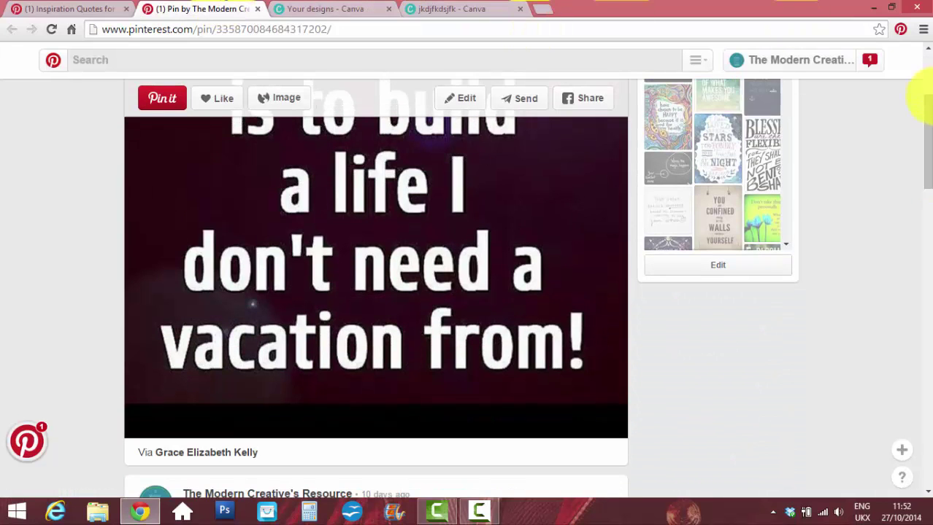
scroll(924, 102, up, 3)
scroll(916, 129, down, 2)
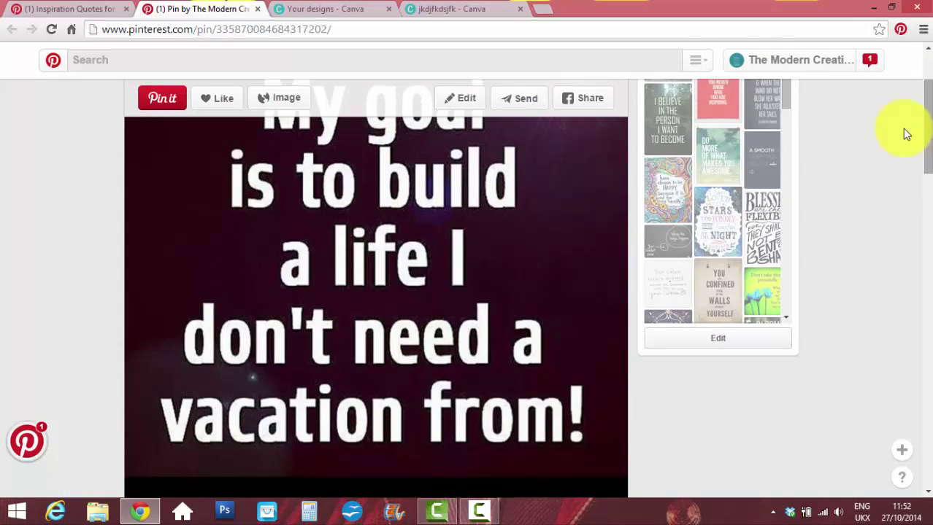
click(326, 7)
click(469, 7)
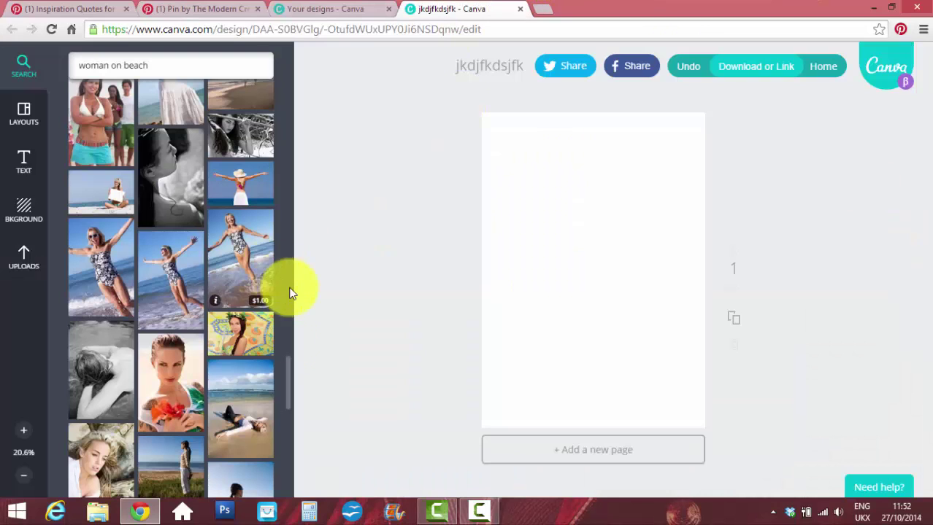
Examine the remaining "woman on beach" photos for one whose mood and upright shape suit the quote poster.
drag(286, 367, 289, 456)
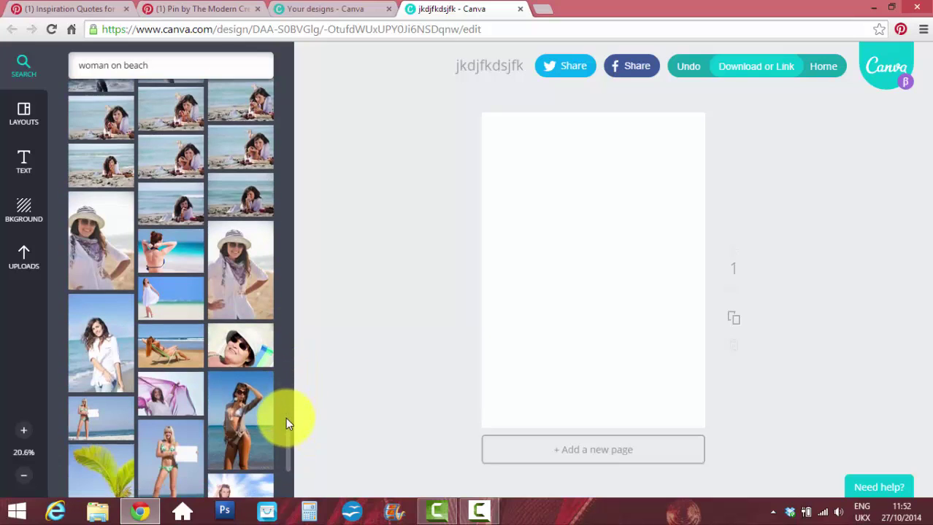
scroll(289, 399, down, 1)
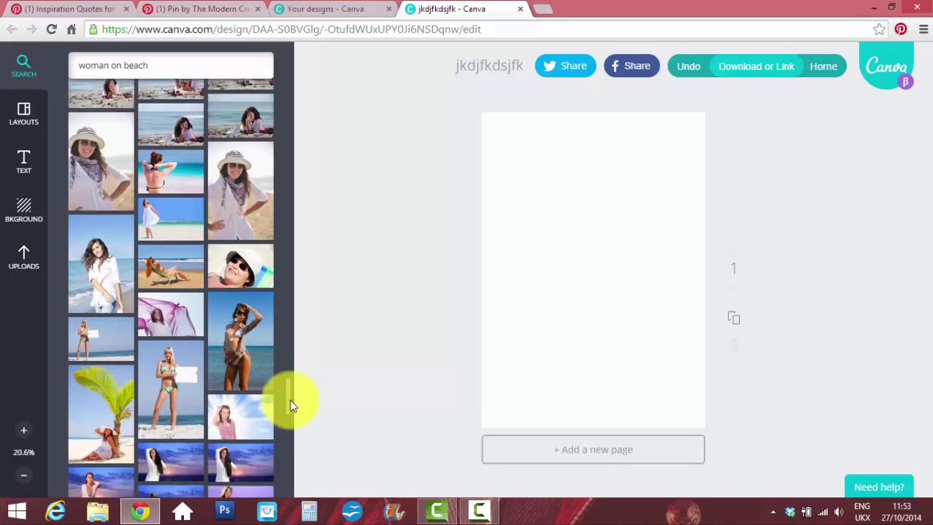
scroll(289, 406, down, 2)
scroll(289, 410, down, 5)
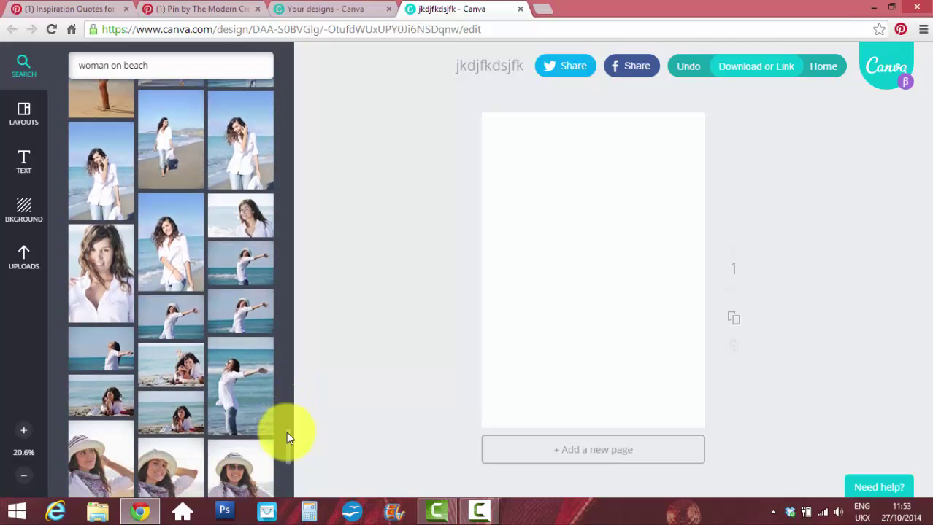
scroll(287, 437, down, 5)
scroll(290, 476, down, 2)
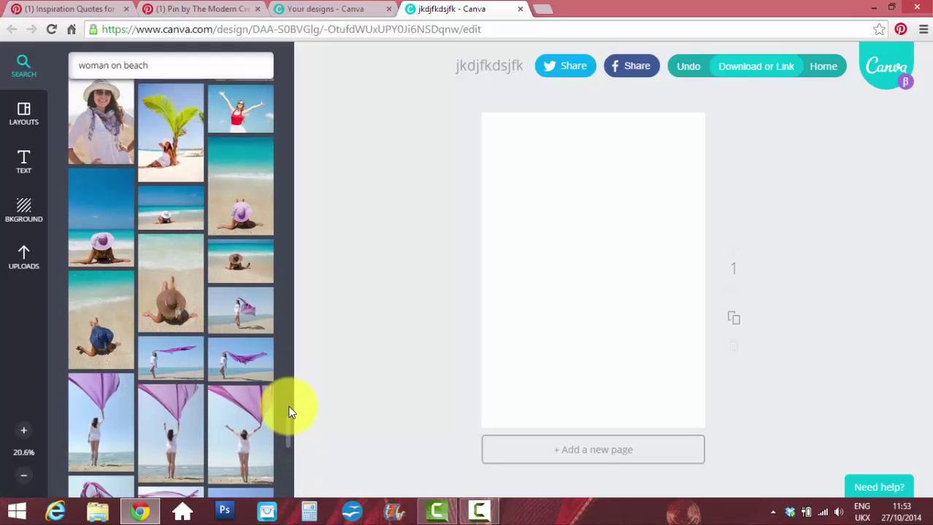
scroll(289, 427, down, 5)
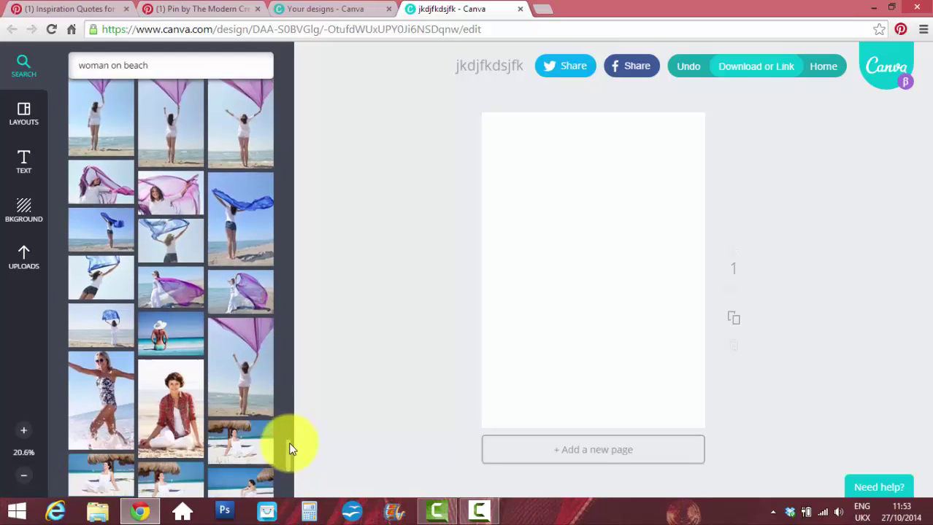
scroll(288, 442, down, 2)
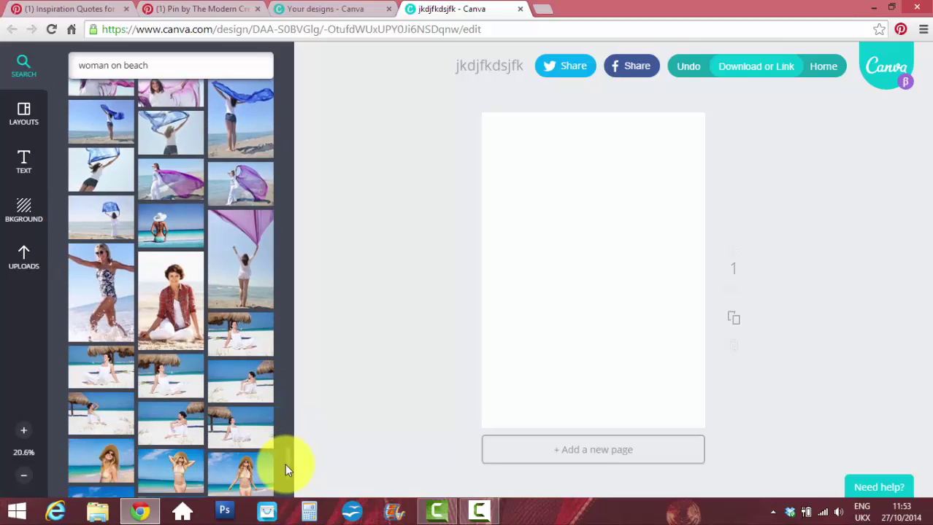
scroll(286, 456, down, 6)
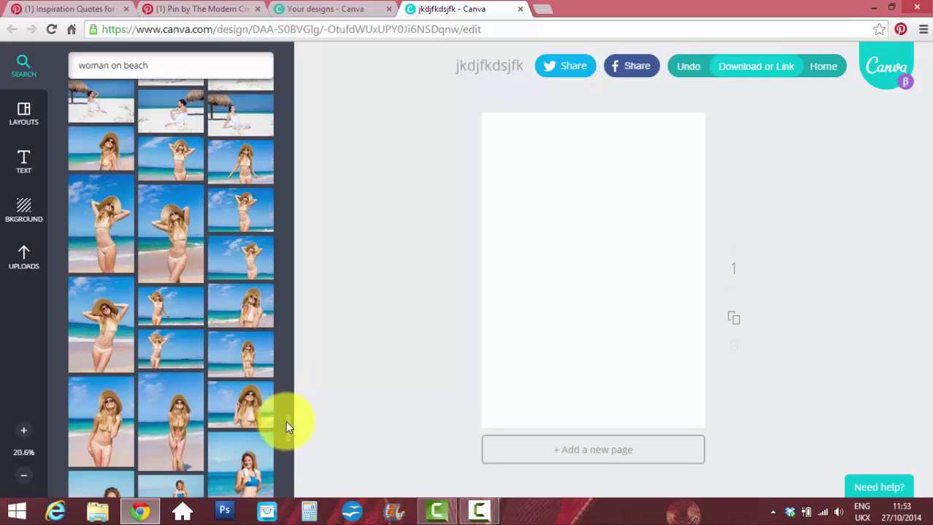
scroll(286, 431, down, 10)
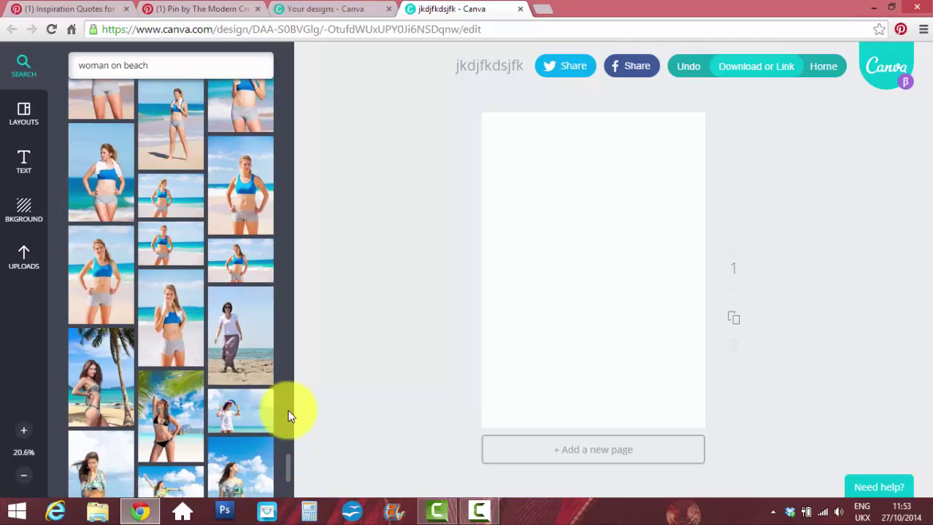
scroll(289, 467, down, 4)
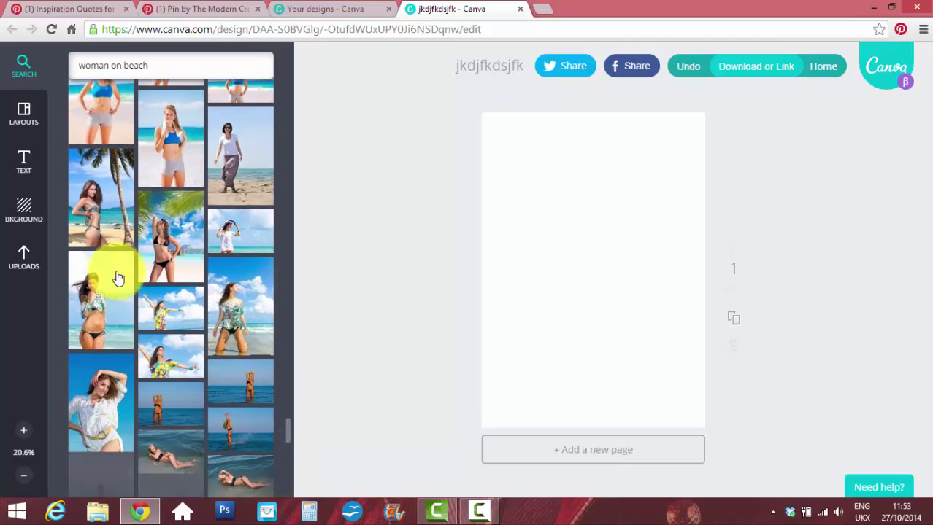
Add the photo of the woman in a patterned top kneeling in the surf, enlarge it and centre it across the page.
click(230, 291)
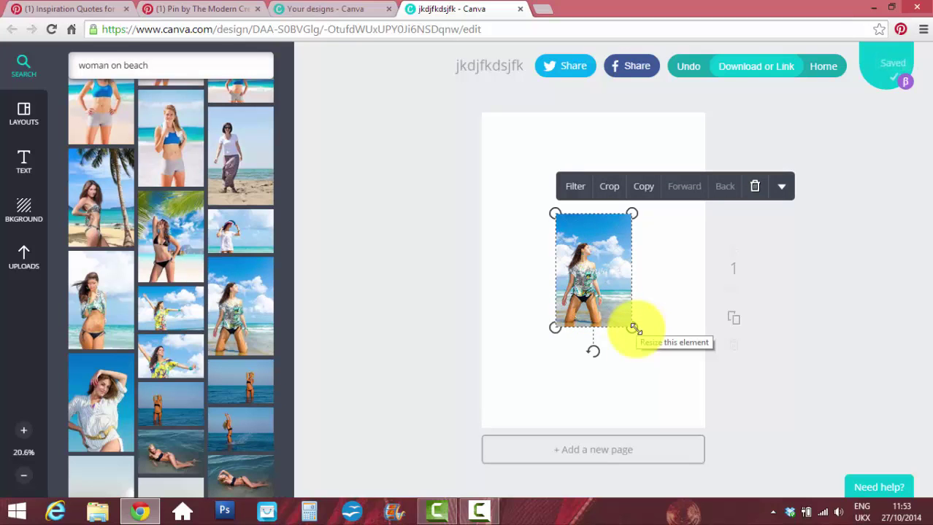
drag(632, 328, 743, 454)
drag(642, 336, 593, 252)
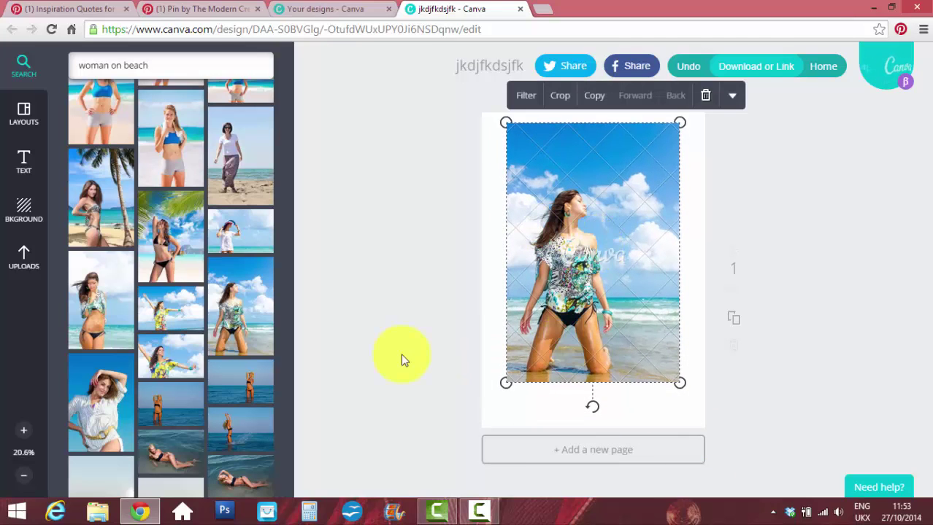
click(476, 337)
click(624, 280)
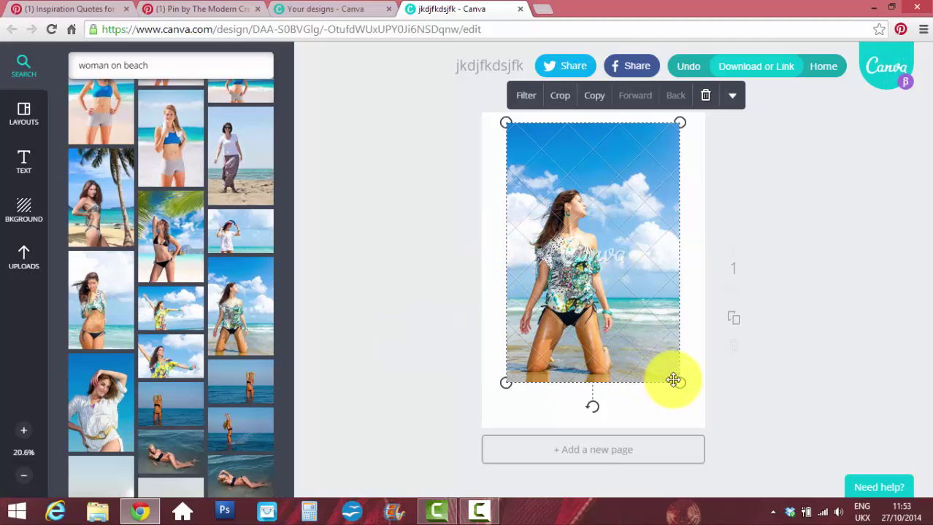
Enlarge the kneeling woman's photo until it covers the whole poster and shift it so she is on the left with sky beside her.
drag(677, 381, 686, 418)
drag(706, 449, 778, 512)
drag(641, 328, 616, 356)
click(796, 251)
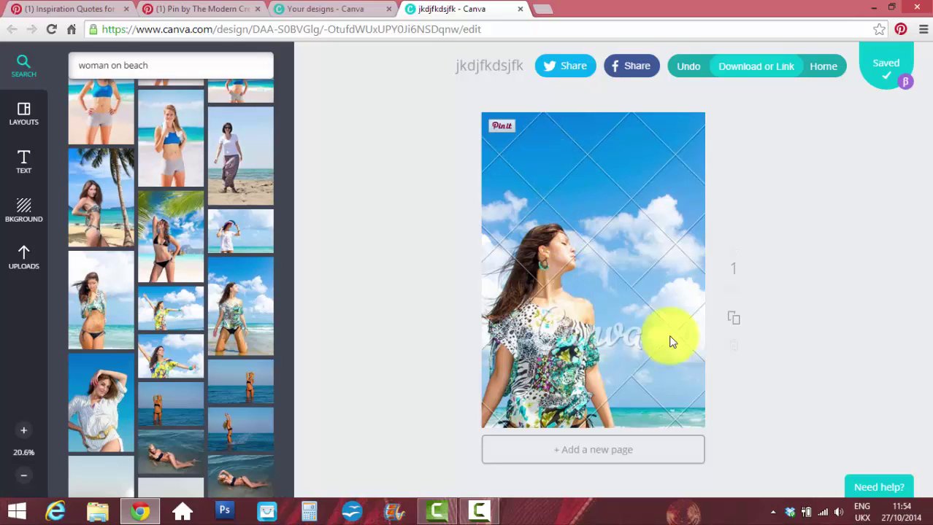
click(658, 371)
mouse_move(644, 379)
mouse_down()
mouse_move(637, 370)
mouse_move(632, 388)
mouse_move(630, 380)
mouse_move(643, 373)
mouse_move(636, 381)
mouse_up()
click(809, 265)
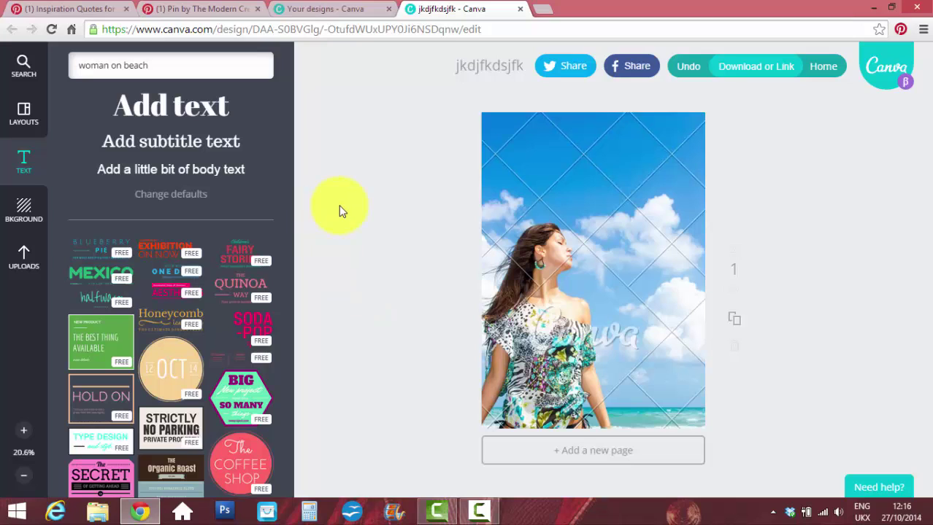
Upload the Buddha statue picture from the computer to the Canva image uploads.
click(24, 253)
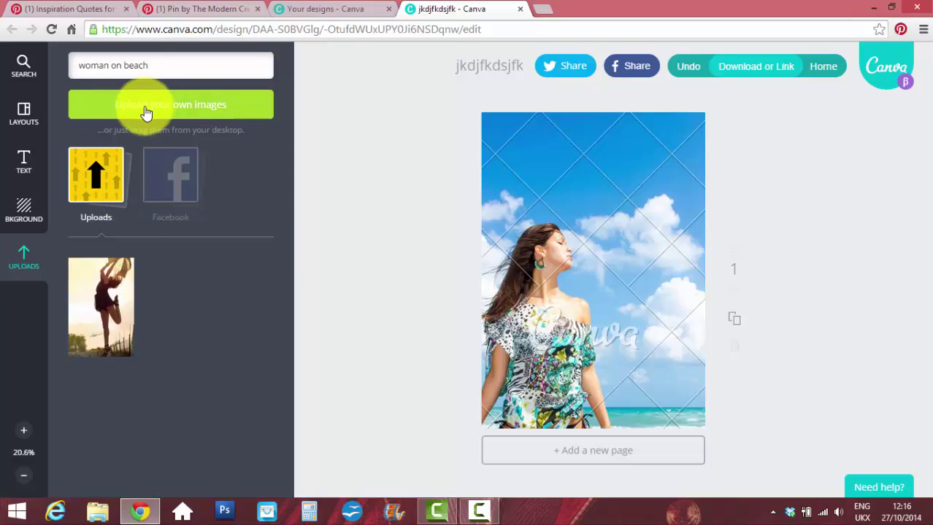
click(188, 108)
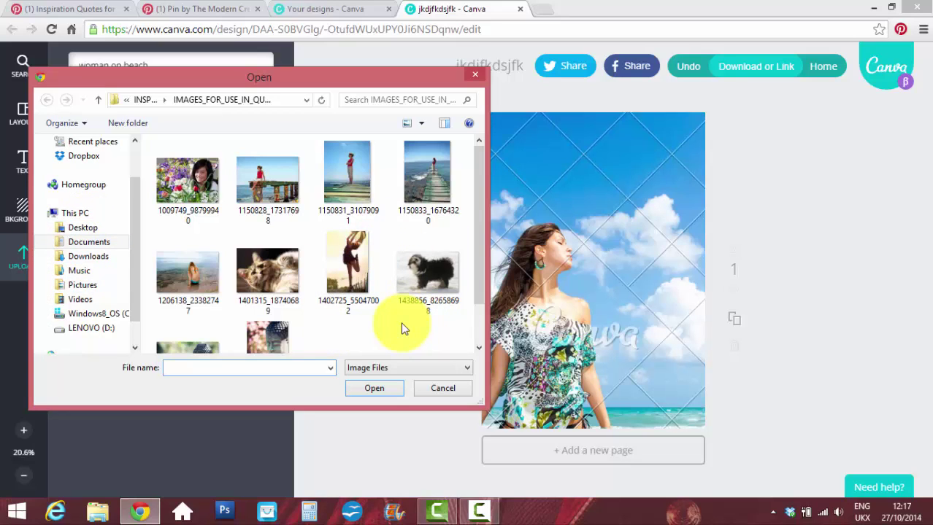
double_click(271, 333)
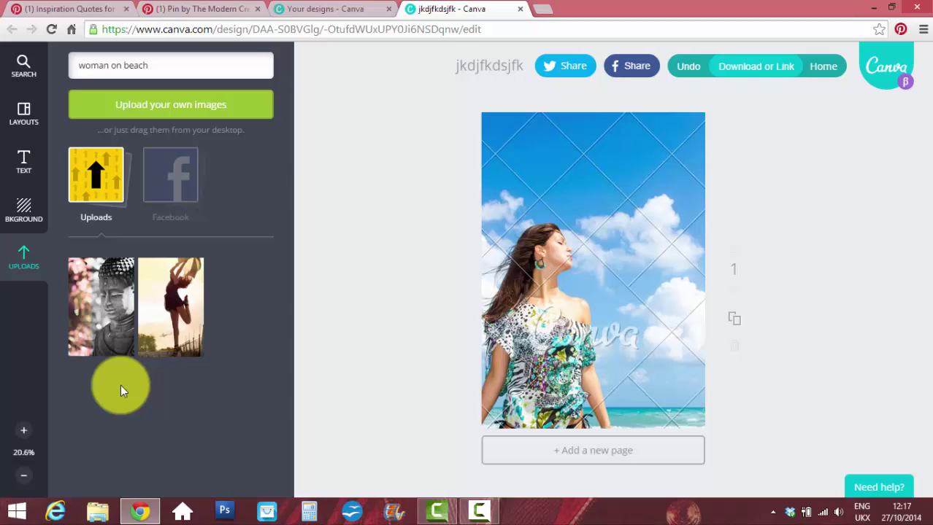
Add the uploaded Buddha picture to the poster, enlarge it to cover the whole page and adjust its position.
click(122, 301)
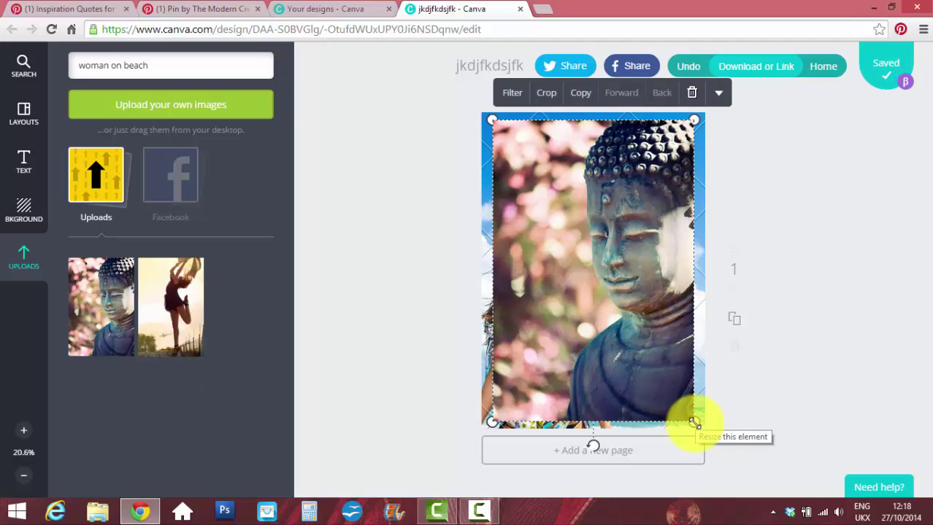
drag(694, 423, 738, 487)
drag(612, 296, 599, 295)
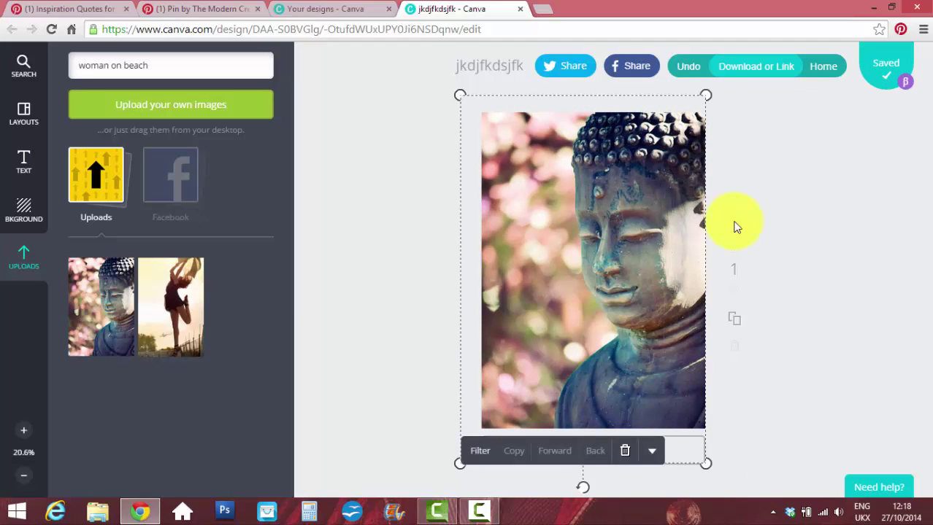
click(760, 225)
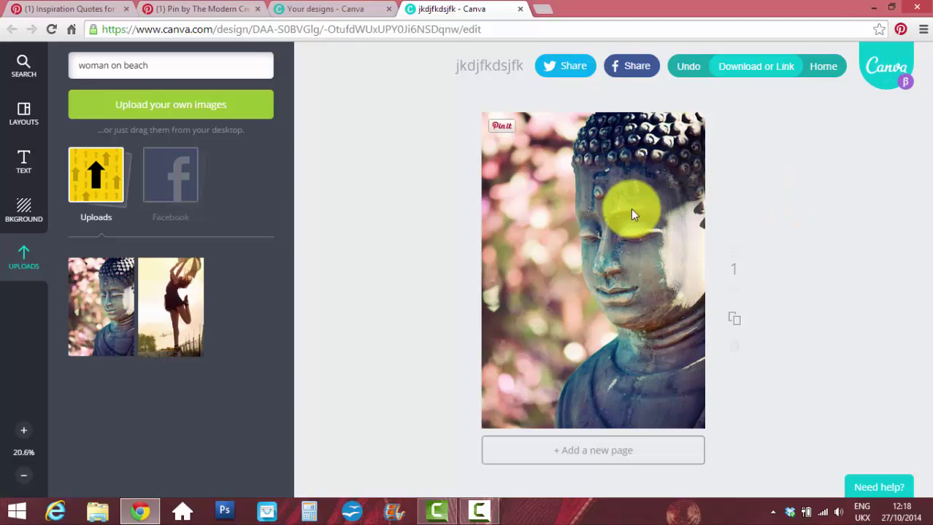
click(625, 250)
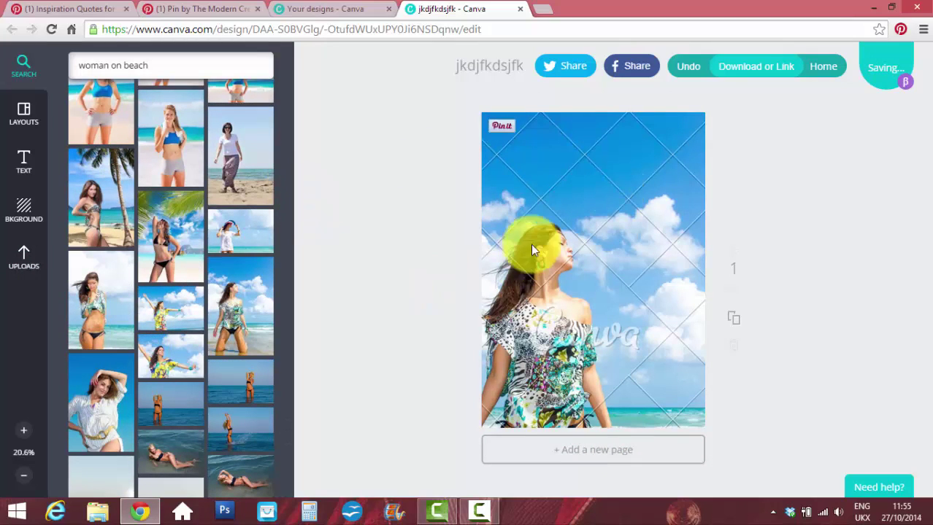
Go back to the element categories above the search results and fine-tune the beach photo's position on the page.
drag(288, 432, 292, 52)
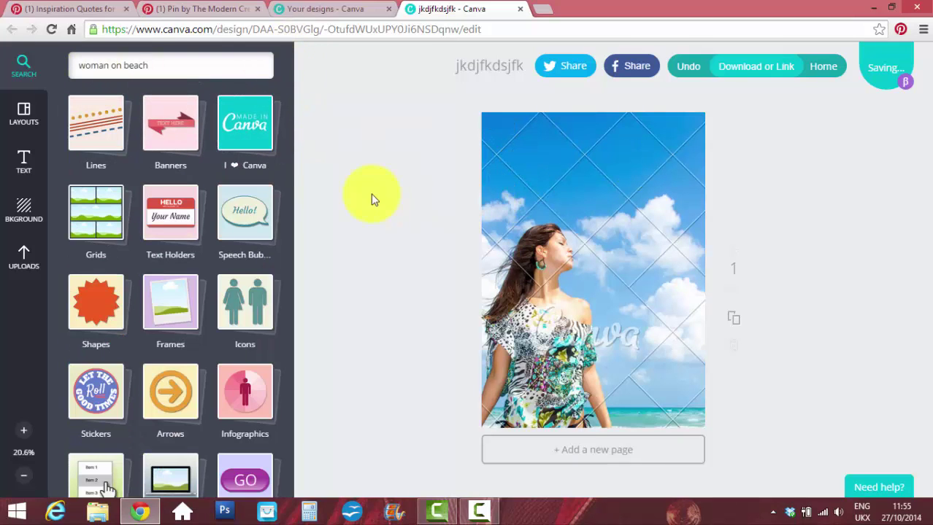
click(628, 306)
mouse_move(657, 297)
mouse_down()
mouse_move(648, 301)
mouse_move(639, 259)
mouse_move(644, 305)
mouse_move(650, 312)
mouse_move(659, 305)
mouse_up()
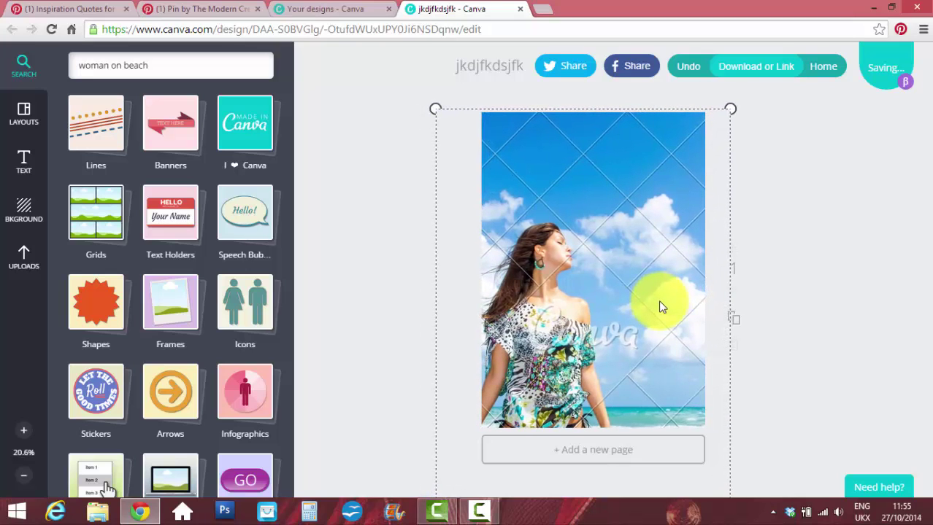
click(821, 229)
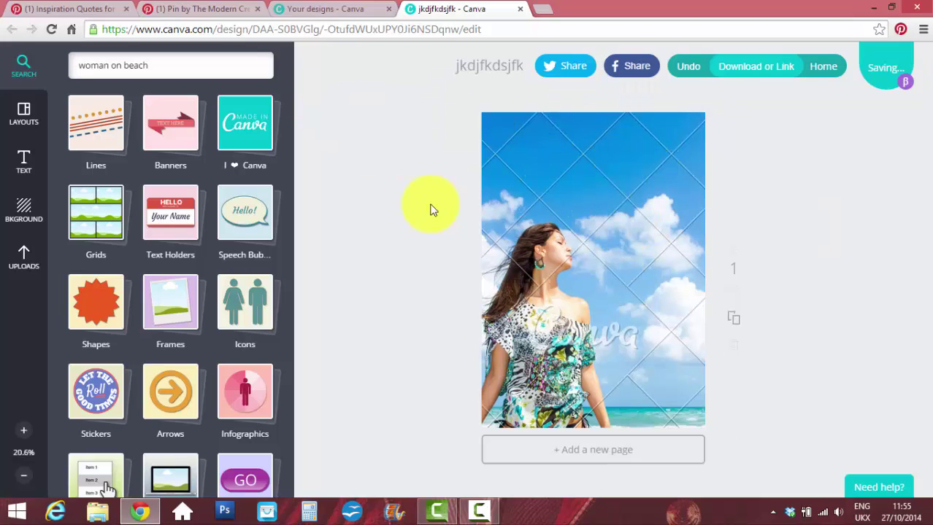
Show the text options and try out a heading, a subtitle and a body text on the poster.
click(31, 162)
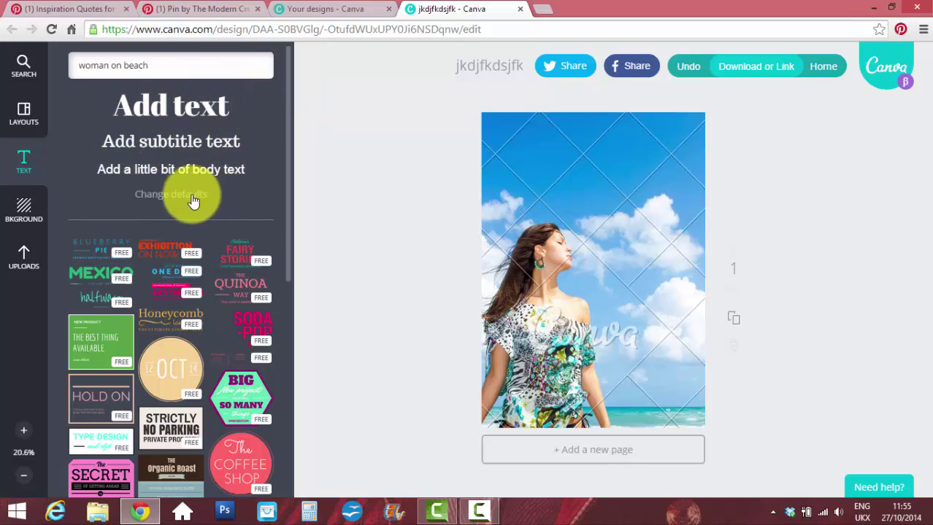
click(179, 107)
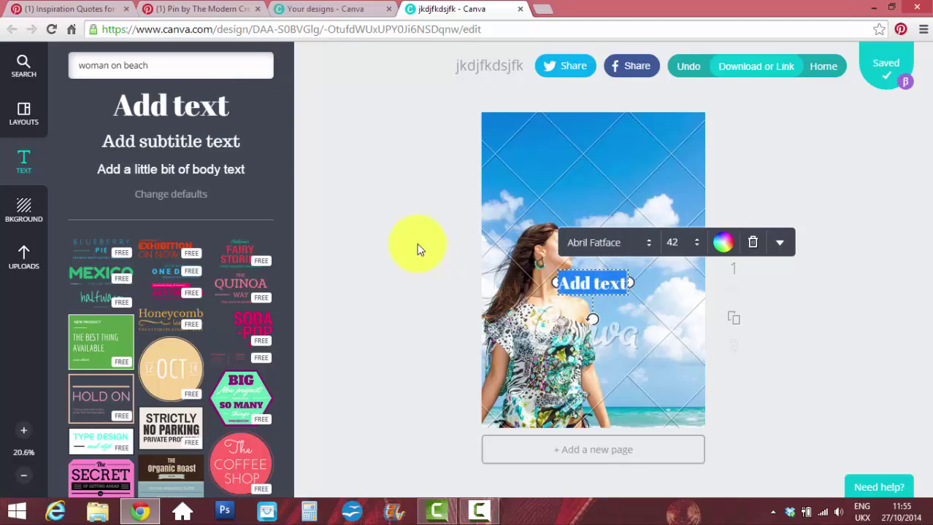
click(172, 152)
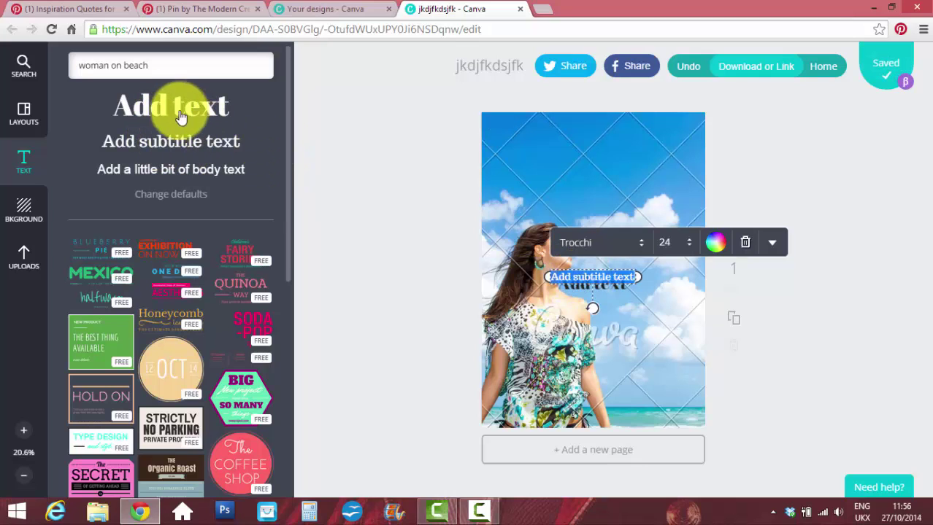
click(177, 170)
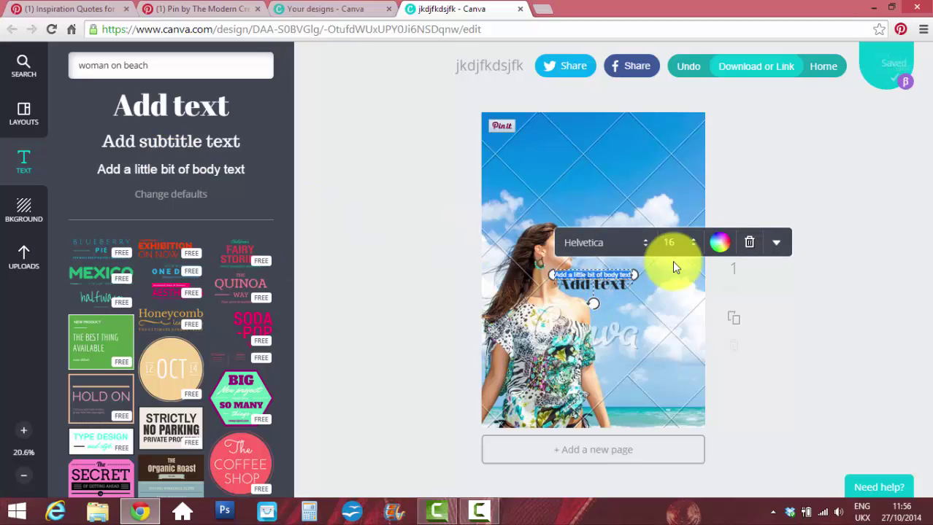
Delete the sample body text, subtitle and heading from the poster.
click(748, 242)
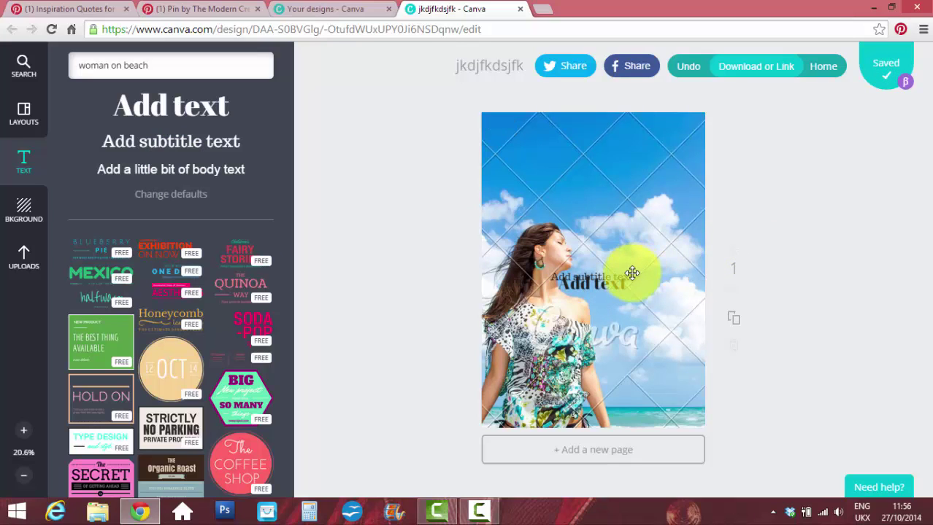
click(634, 273)
click(746, 242)
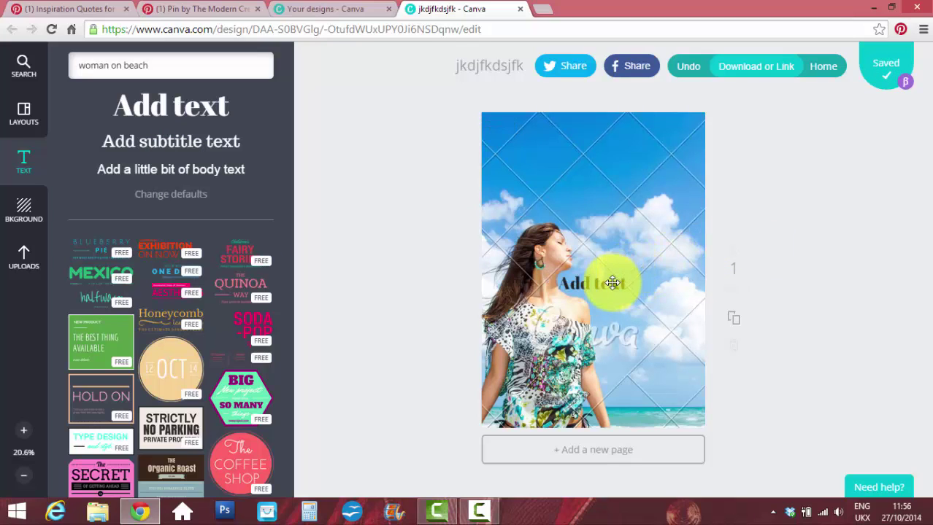
click(610, 283)
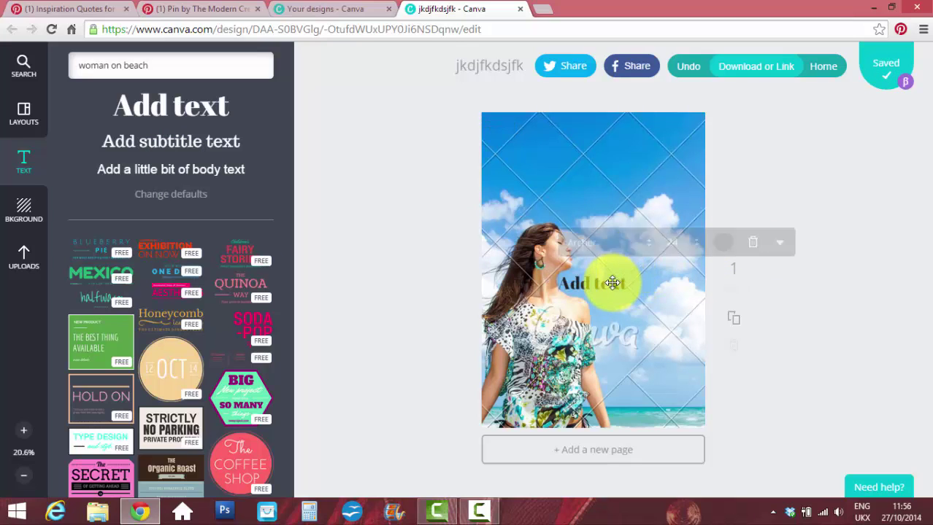
click(754, 243)
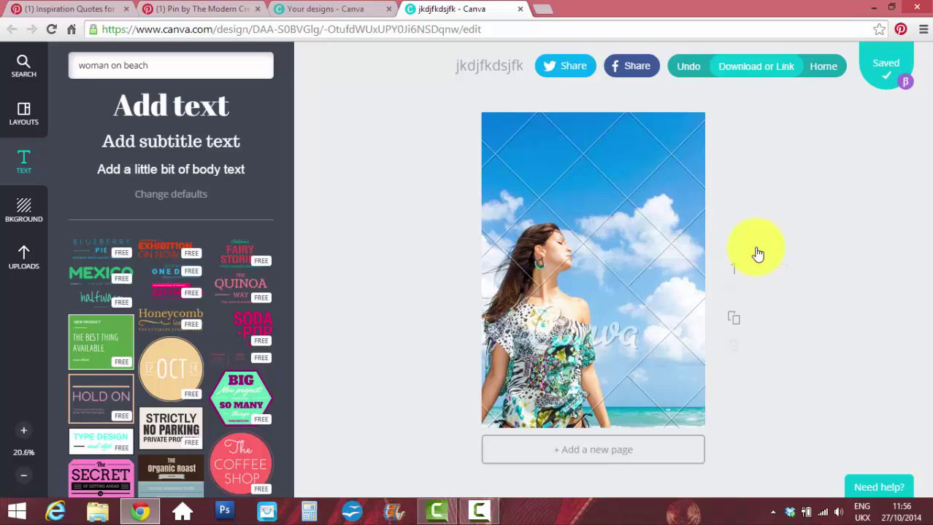
Add a new heading text to the poster and select its placeholder wording.
click(188, 107)
click(594, 283)
click(602, 283)
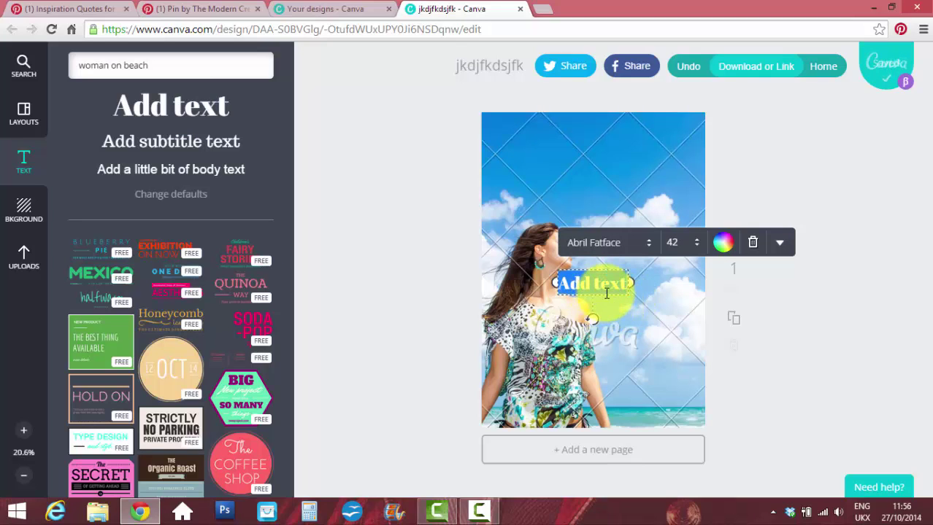
click(622, 281)
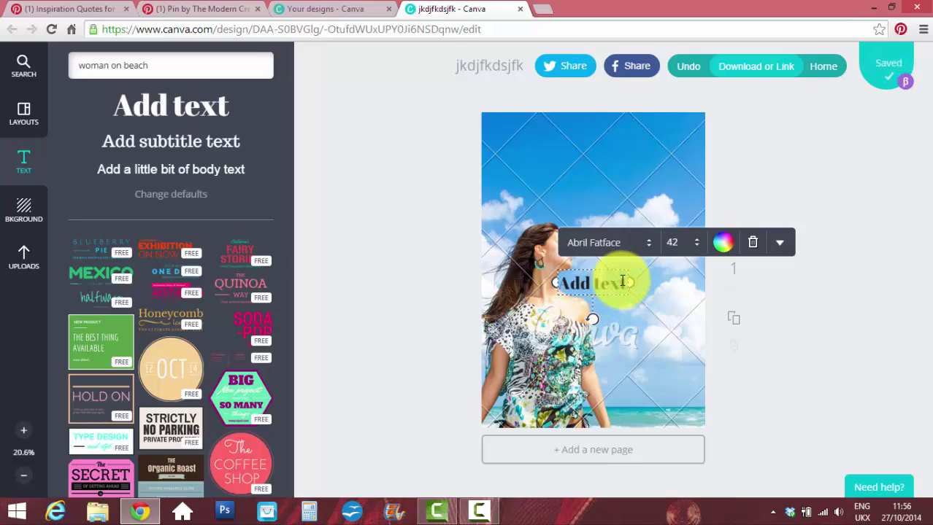
drag(623, 282, 536, 284)
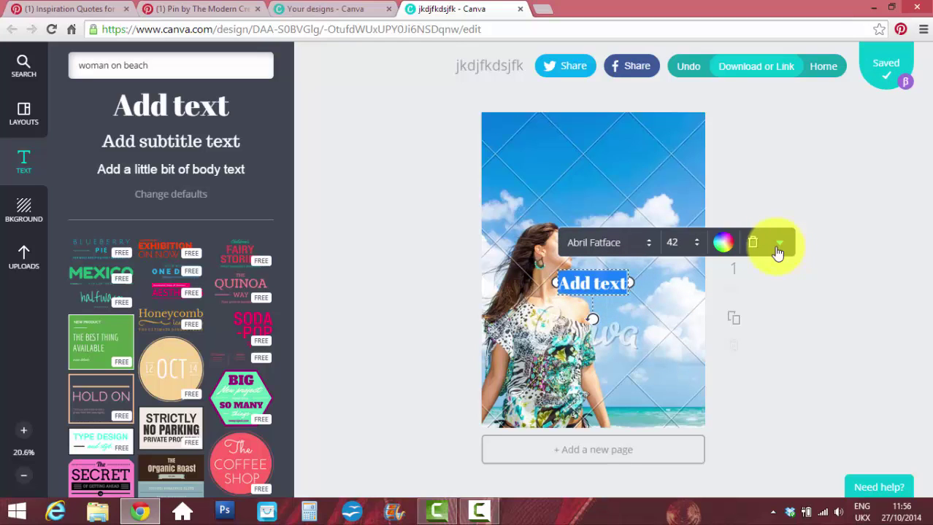
Check the wording of the vacation quote on the Pinterest pin and return to the poster design.
click(160, 6)
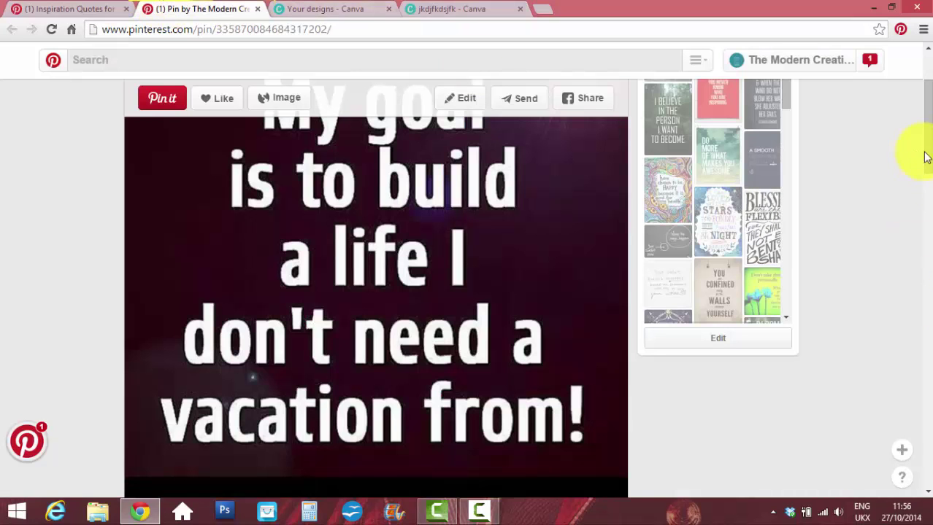
scroll(925, 55, up, 2)
scroll(928, 116, down, 2)
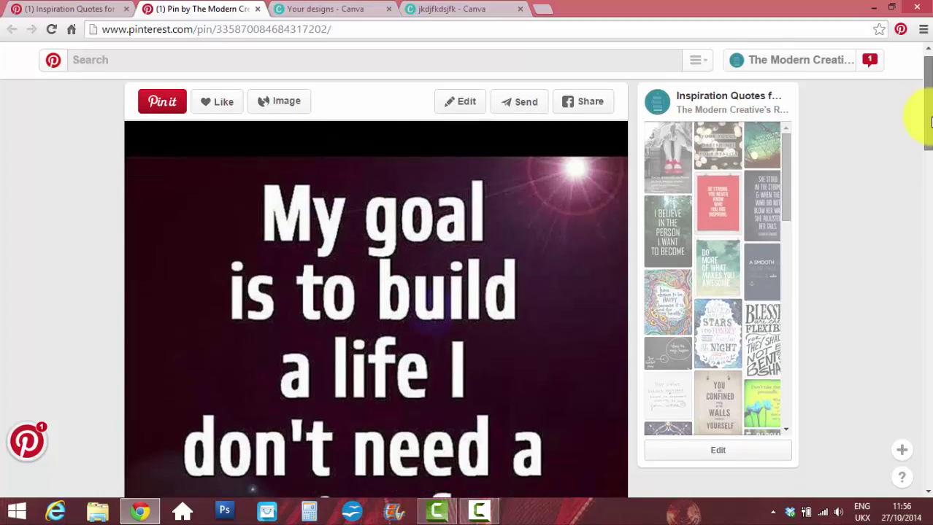
click(329, 7)
click(438, 7)
Replace the heading's placeholder with "My Goal" and move it into the sky near the top of the poster.
click(589, 279)
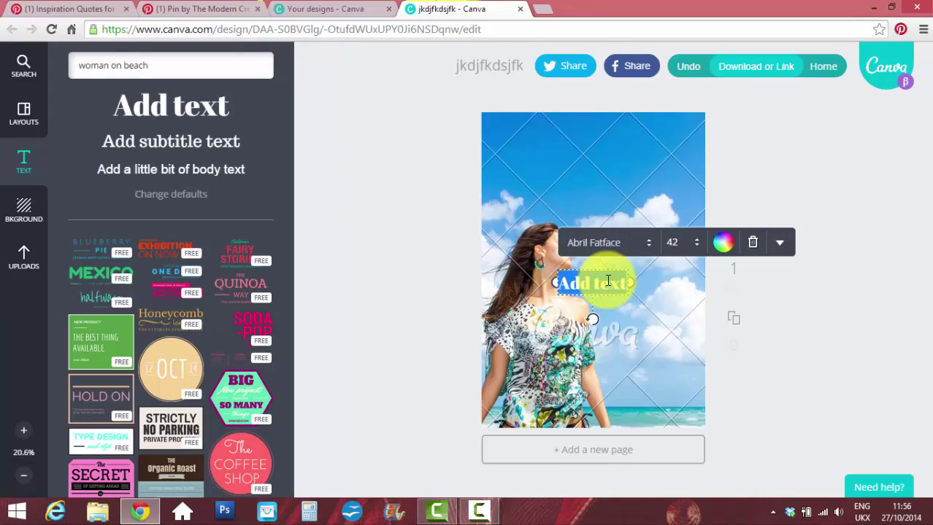
text(m)
key(BackSpace)
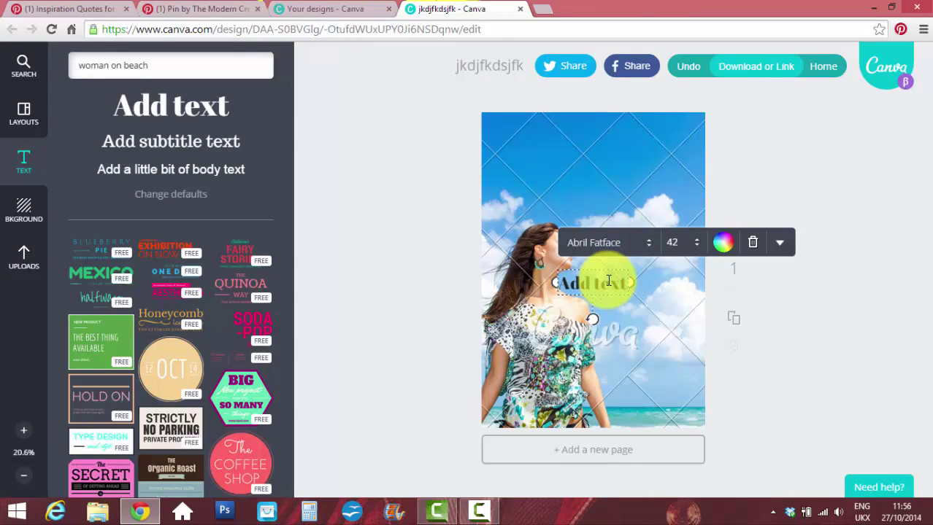
drag(626, 282, 571, 279)
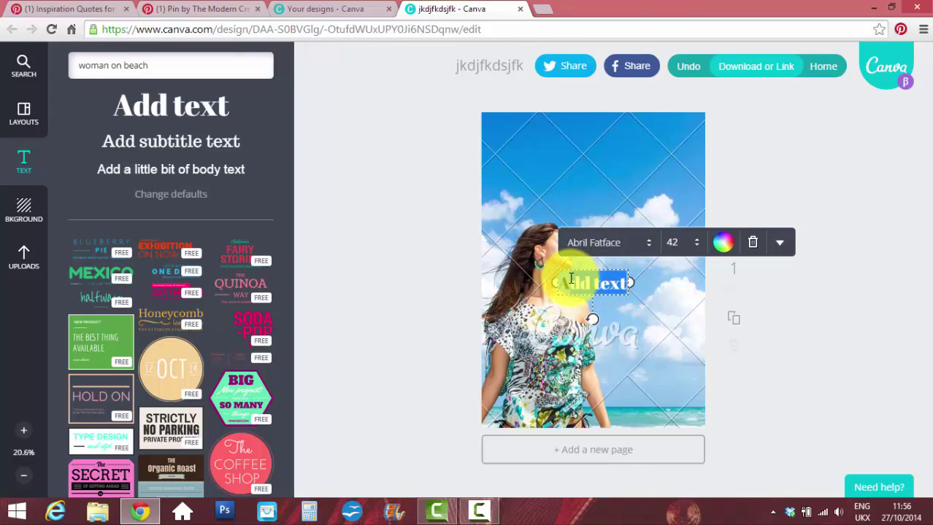
key(BackSpace)
key(BackSpace)
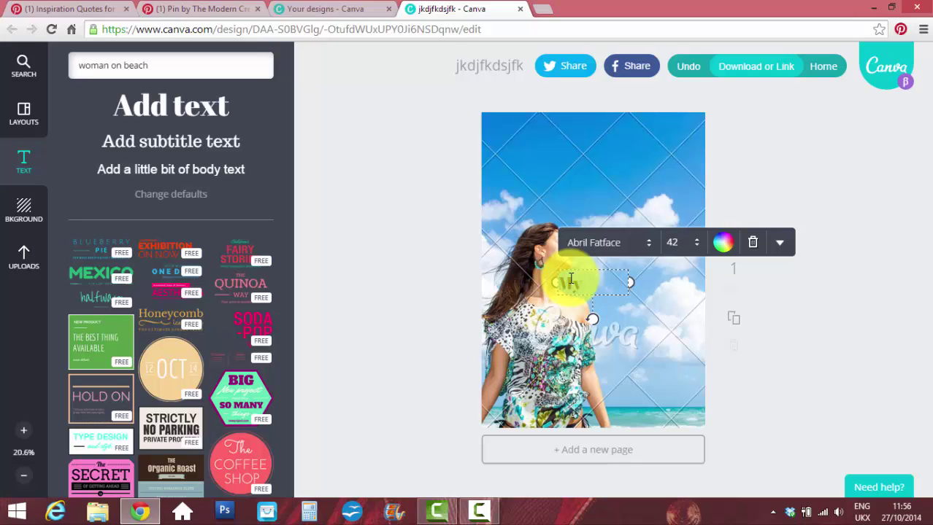
text(My Goal is)
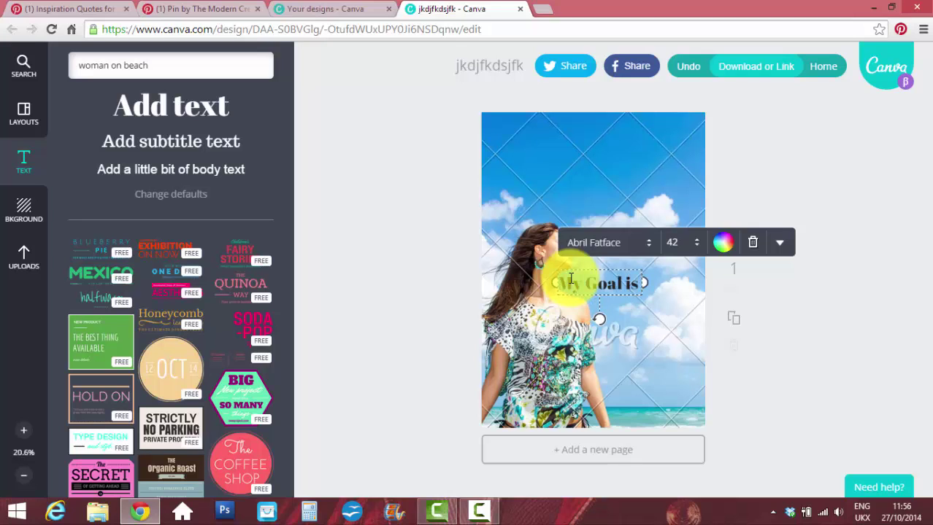
click(766, 281)
drag(619, 285, 624, 146)
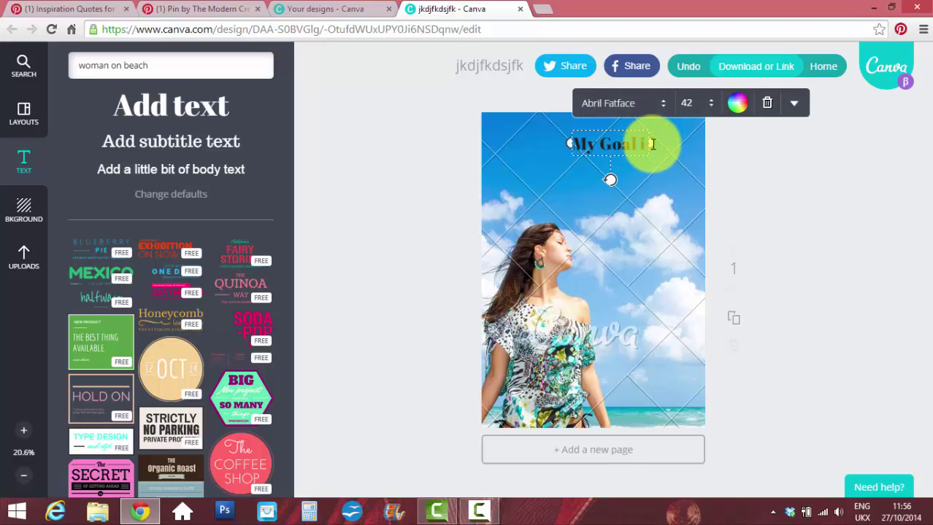
Add a second heading reading "is to build a life" and place it directly beneath "My Goal".
click(171, 104)
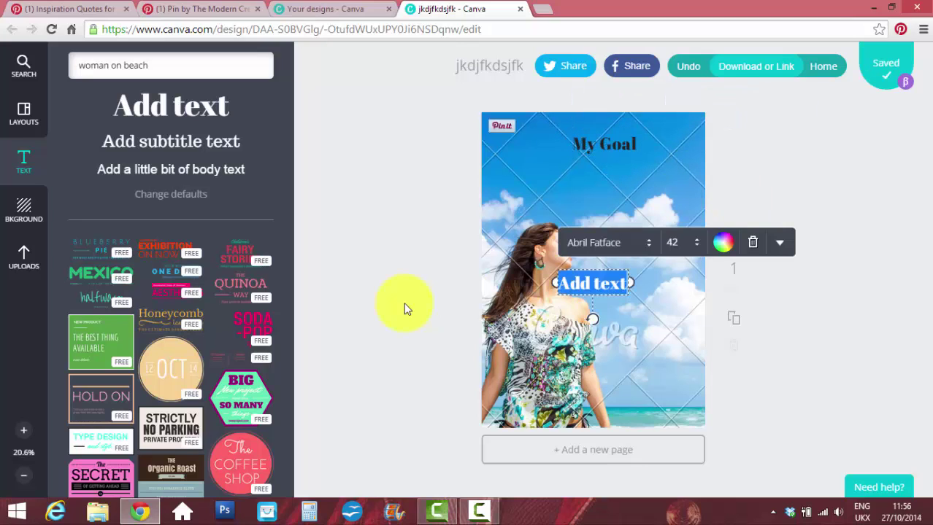
double_click(616, 286)
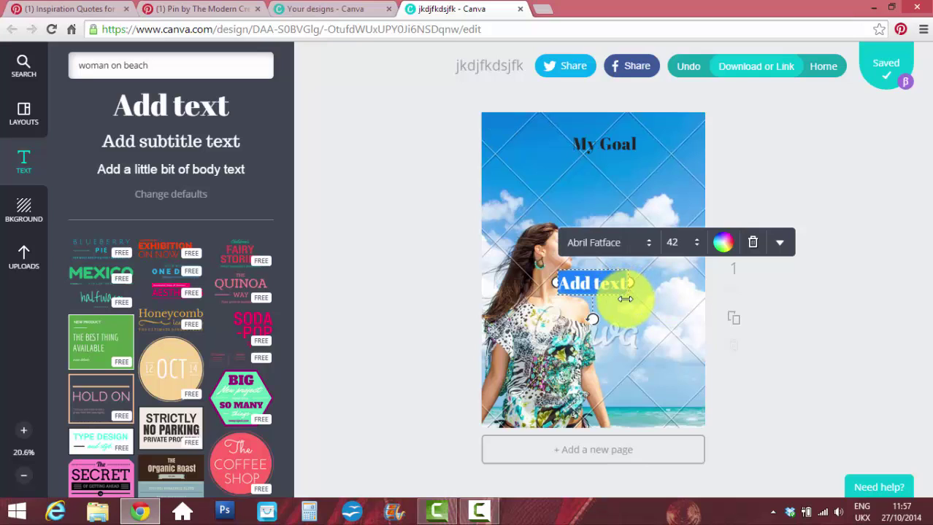
drag(614, 309, 550, 197)
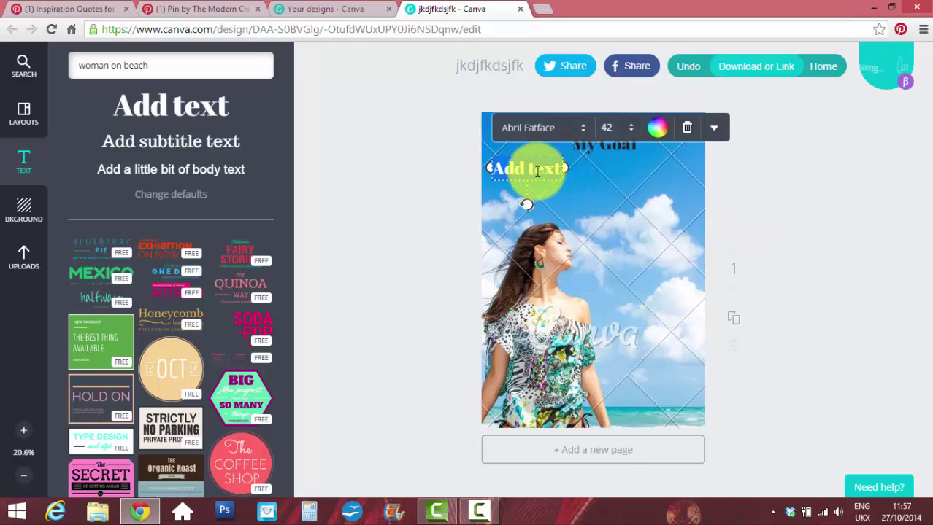
double_click(494, 168)
key(BackSpace)
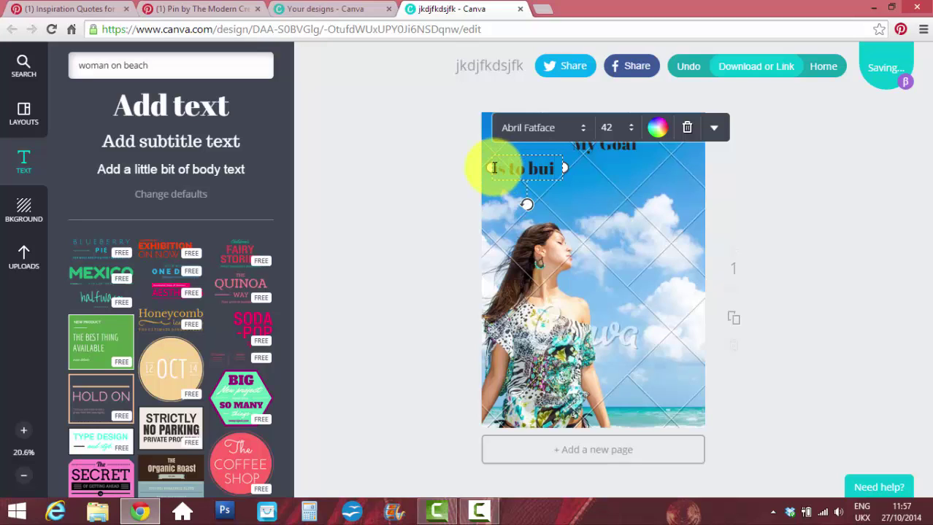
click(746, 199)
drag(597, 171, 631, 177)
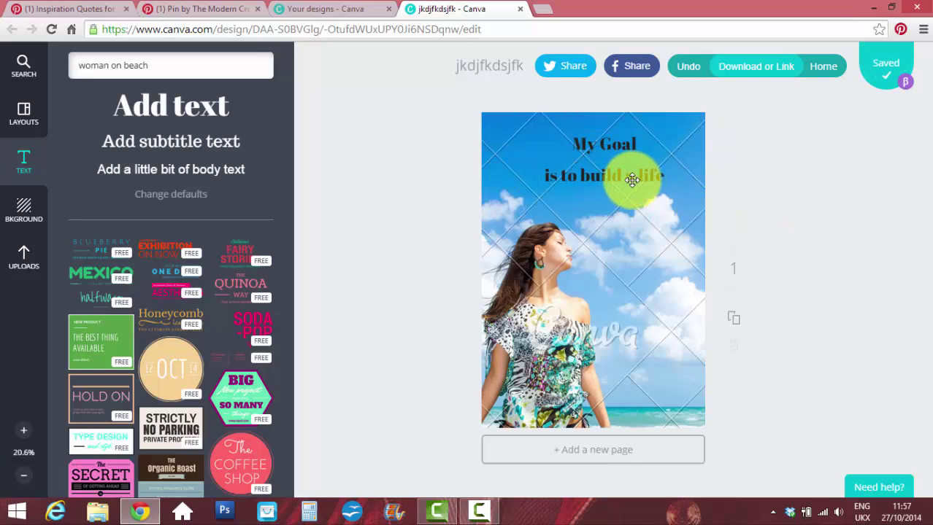
Add a third heading to the poster reading "that I don't".
click(214, 100)
click(593, 279)
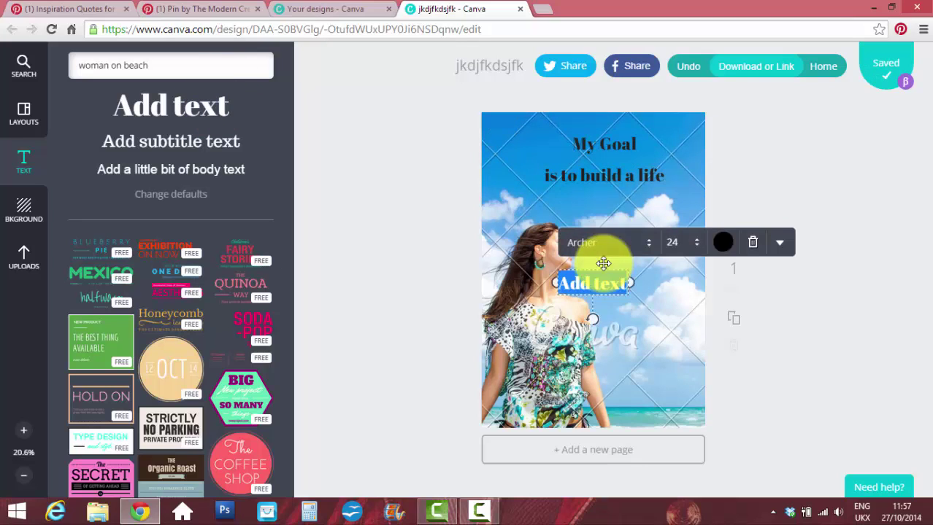
double_click(590, 280)
text(that I don't ne)
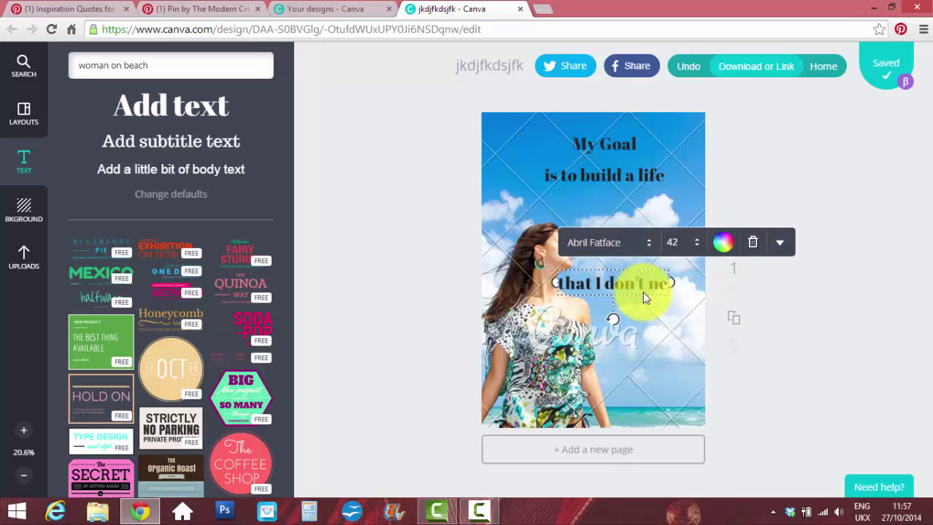
key(BackSpace)
click(823, 299)
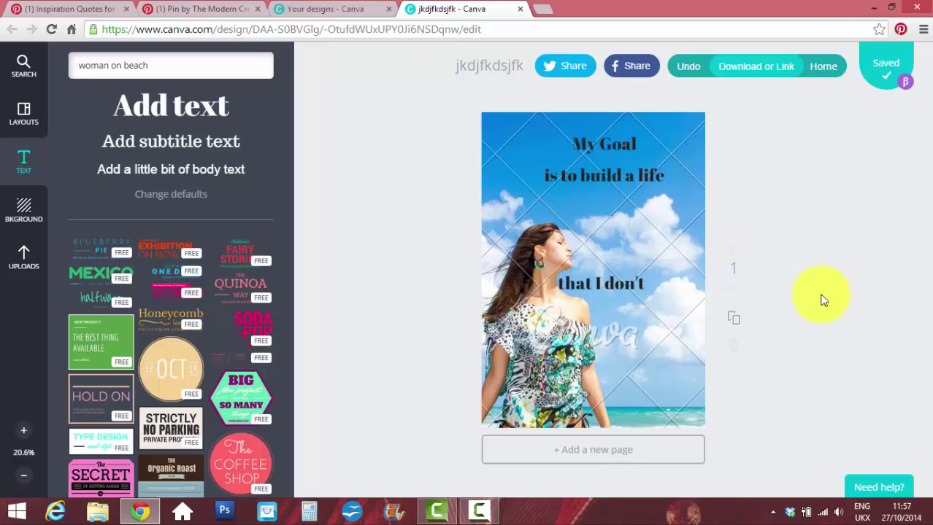
Move the third heading beneath "is to build a life", reword it to "I don't need" and shift it slightly right.
drag(581, 280, 598, 202)
click(766, 208)
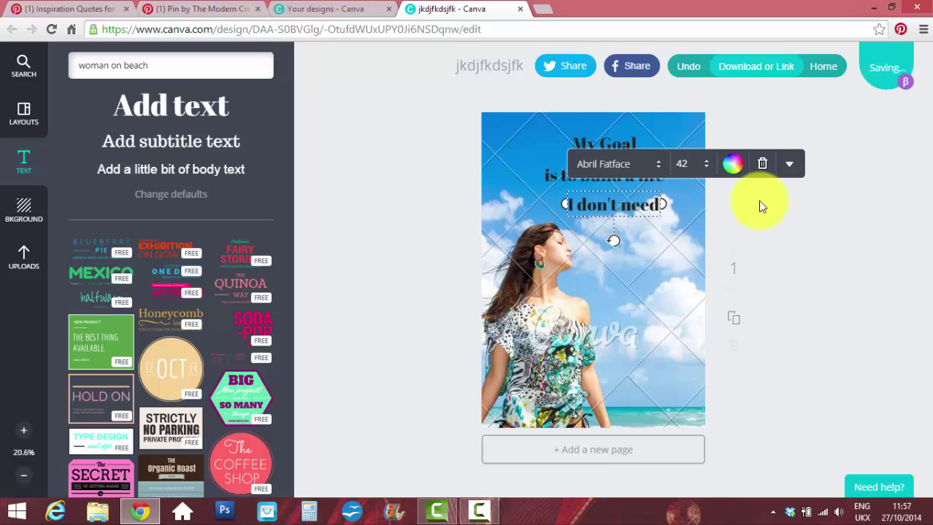
click(723, 215)
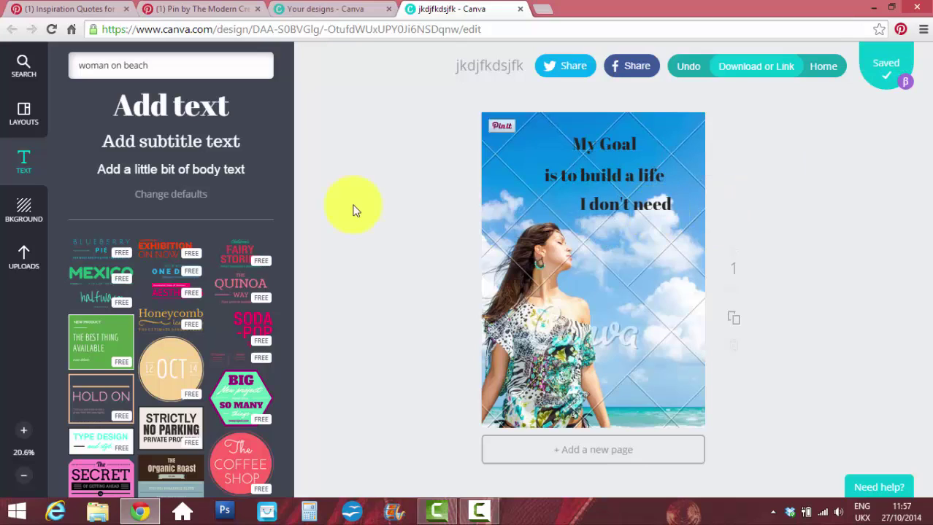
Add a heading reading "a vacation" and place it beneath "I don't need", to the right of the woman's head.
click(179, 108)
text(a vacation)
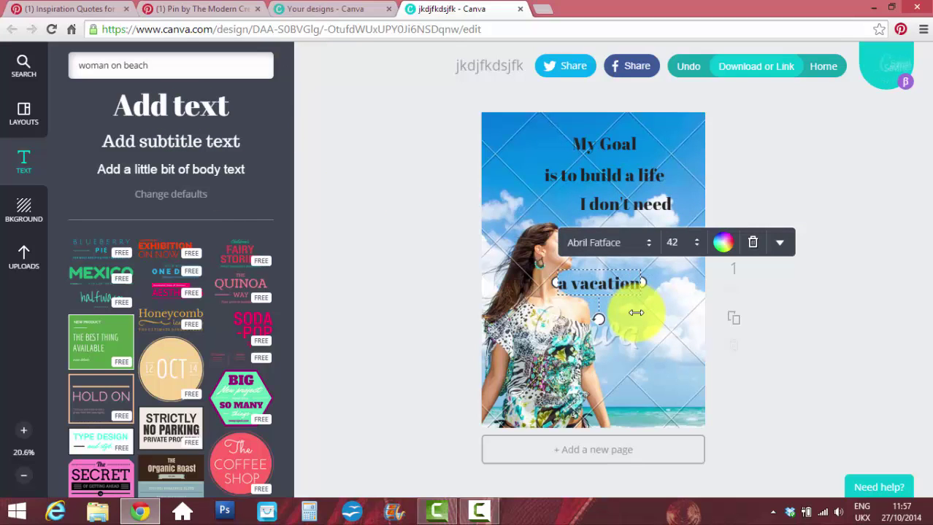
click(612, 306)
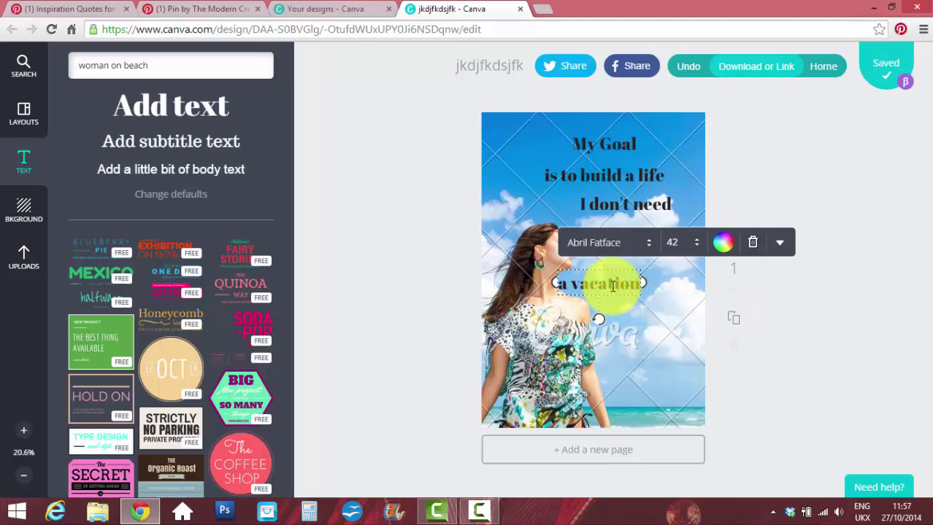
click(825, 327)
drag(639, 289, 673, 238)
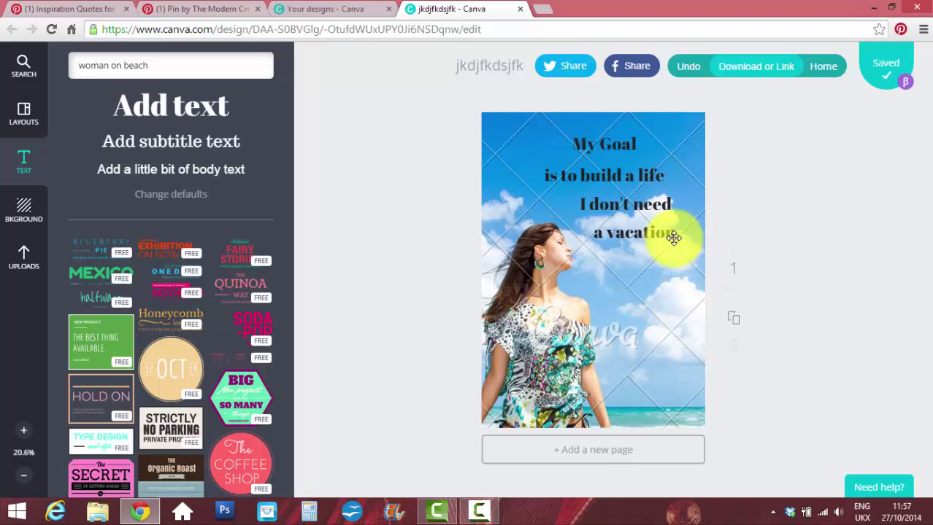
click(485, 201)
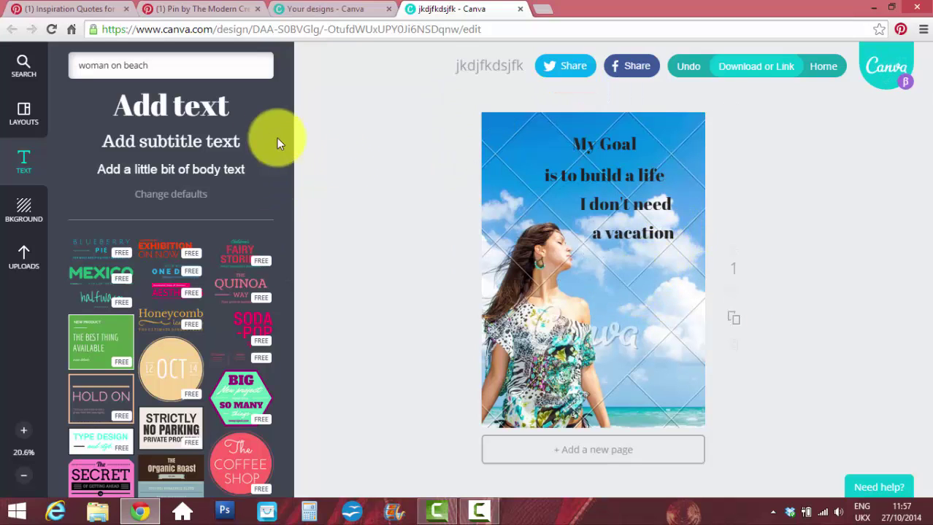
Add a heading reading "from." and place it directly beneath "a vacation".
drag(212, 111, 592, 296)
text(from.)
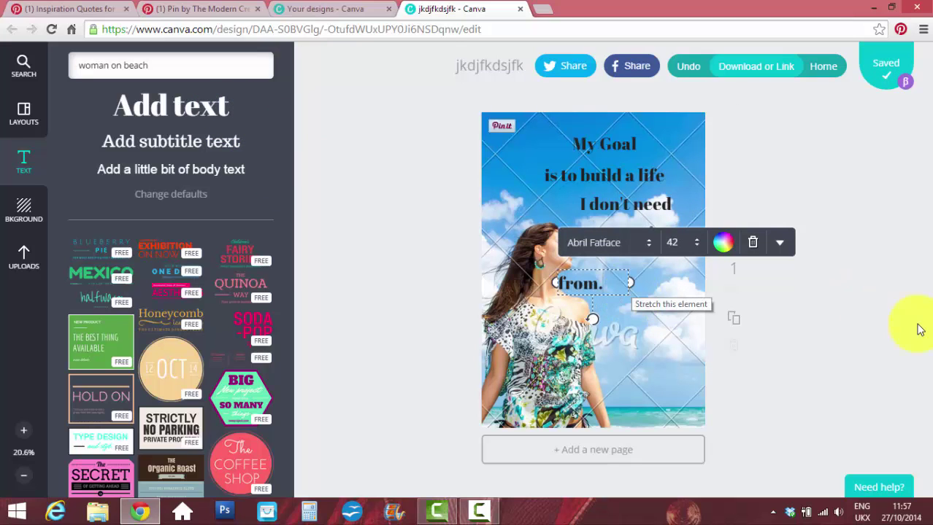
click(843, 327)
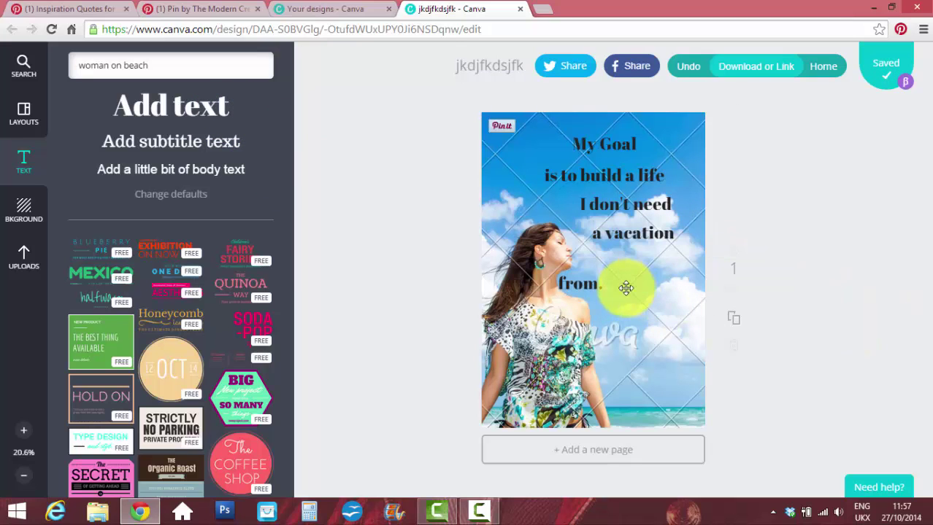
drag(635, 285, 641, 261)
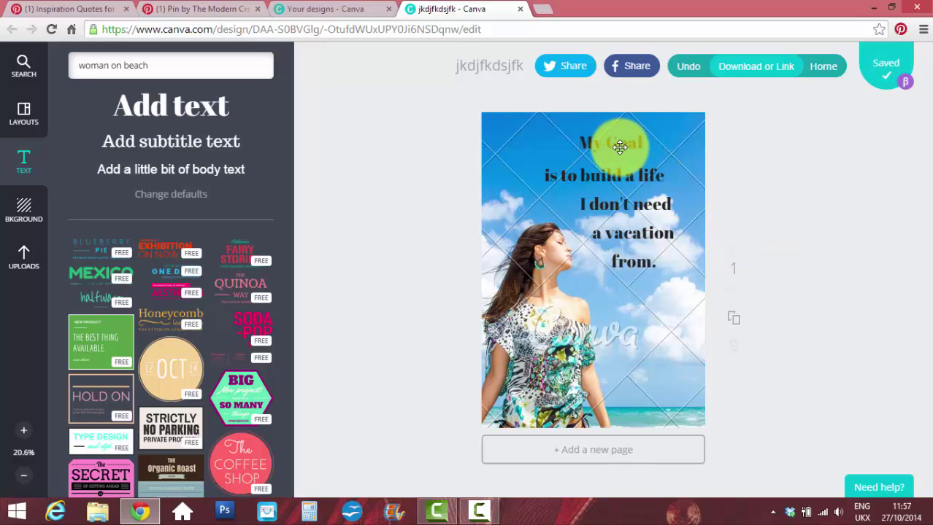
Even out the spacing of the quote lines, nudging "My Goal" slightly right and "a vacation" slightly left and up.
mouse_move(620, 148)
mouse_down()
mouse_move(600, 129)
mouse_move(614, 143)
mouse_move(610, 136)
mouse_up()
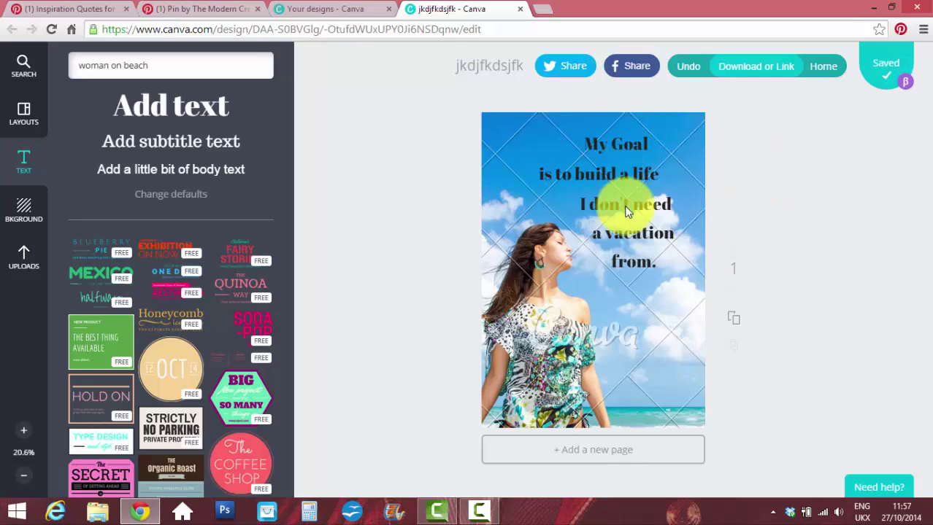
drag(624, 210, 629, 206)
mouse_move(631, 246)
mouse_down()
mouse_move(625, 240)
mouse_move(620, 255)
mouse_move(616, 247)
mouse_up()
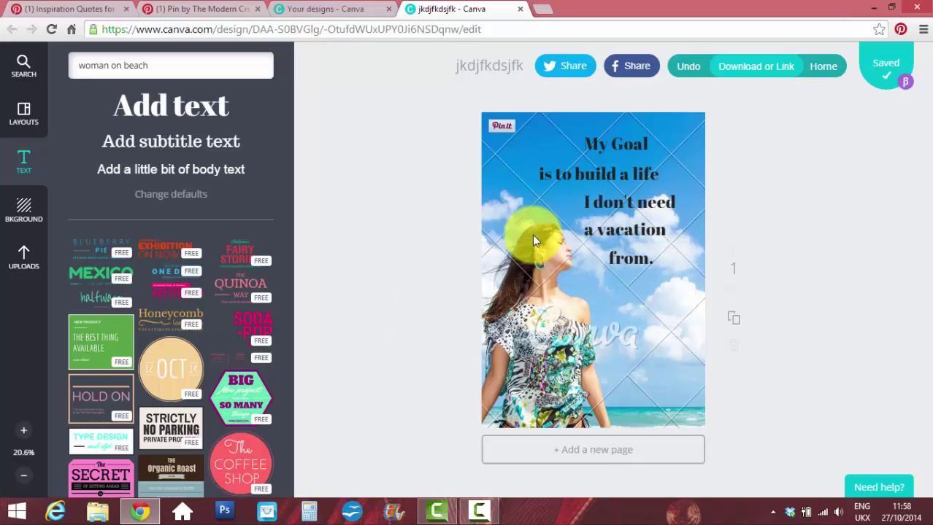
click(630, 143)
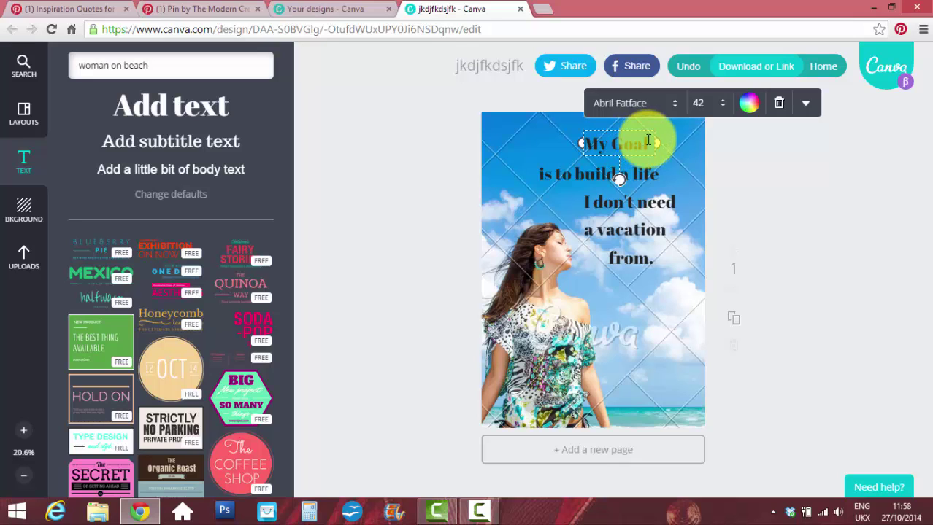
click(483, 180)
click(617, 145)
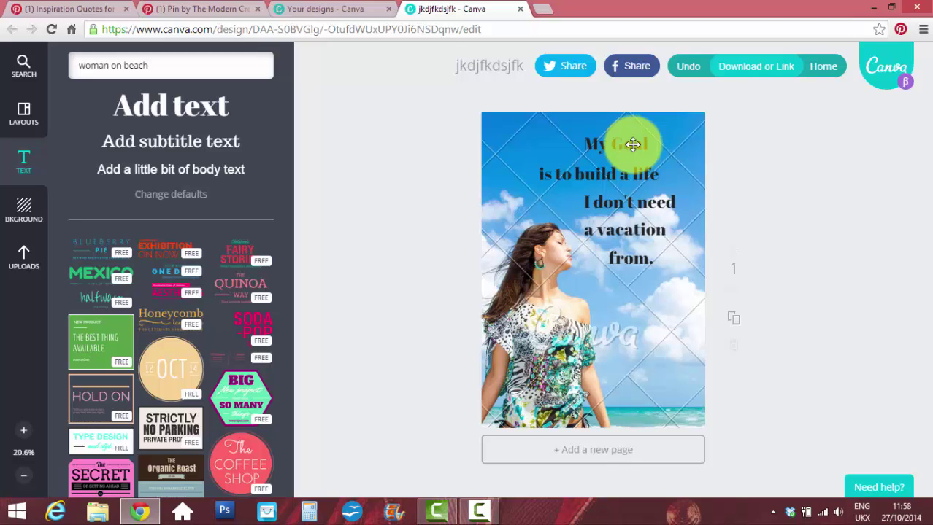
click(632, 145)
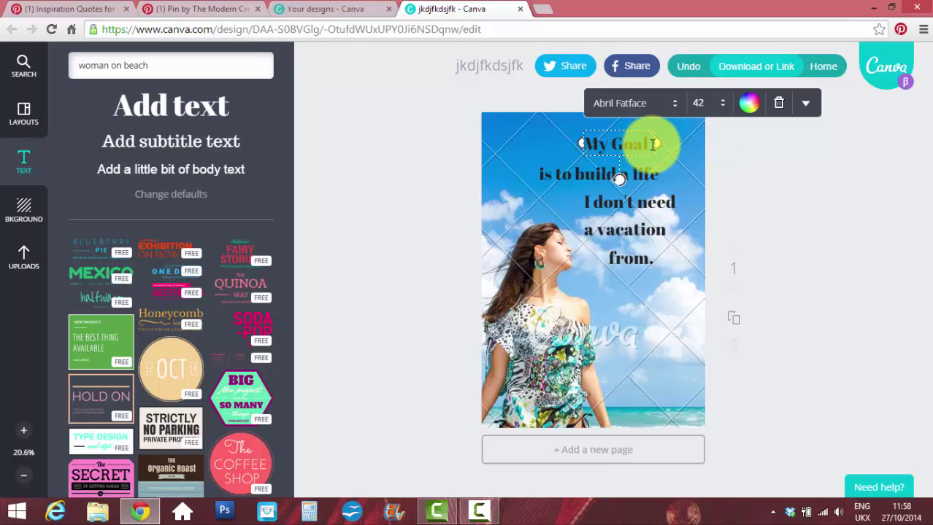
click(578, 170)
Change the font of the "My Goal" heading to Engagement.
click(611, 142)
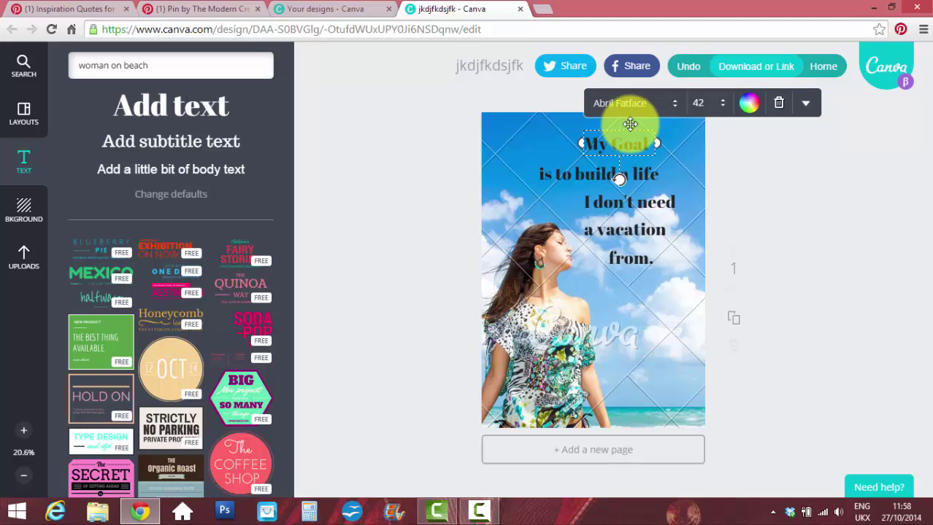
click(673, 111)
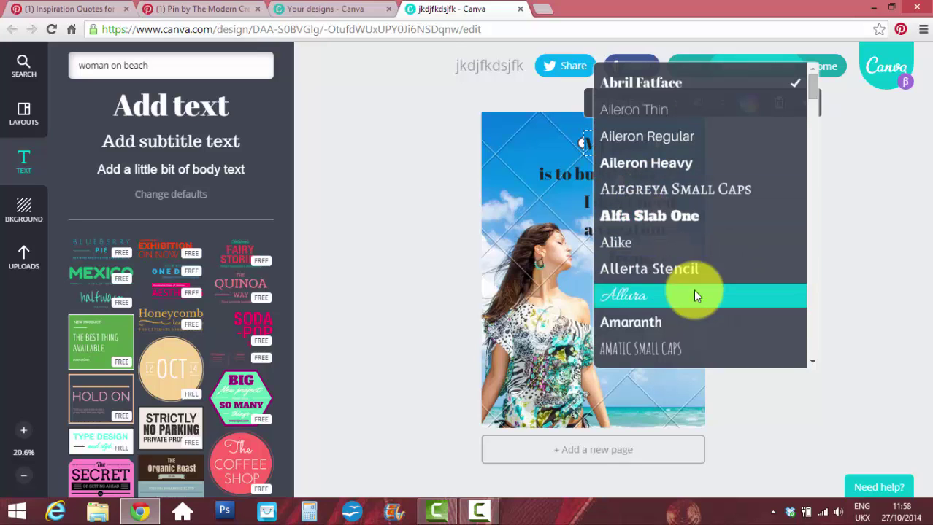
key(Down)
key(Down)
key(Down)
key(Down)
key(Down)
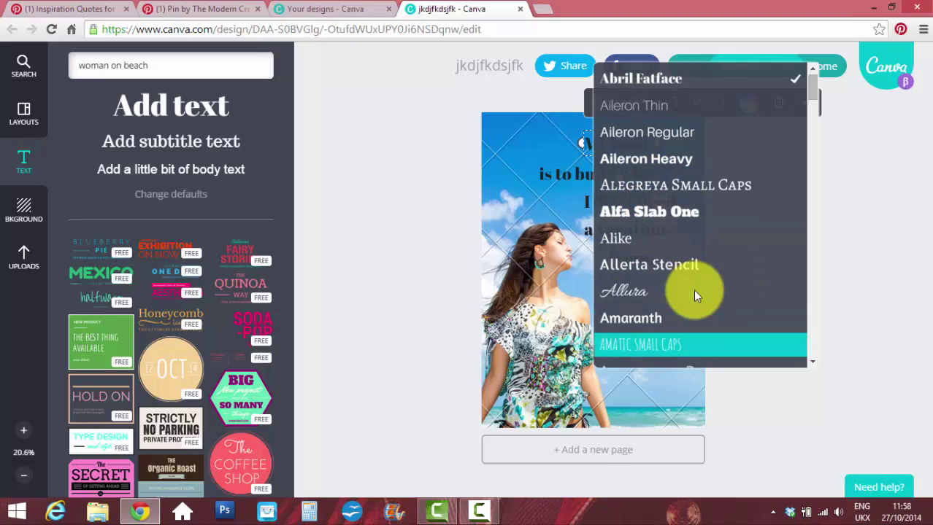
key(Down)
key(Down)
key(Down)
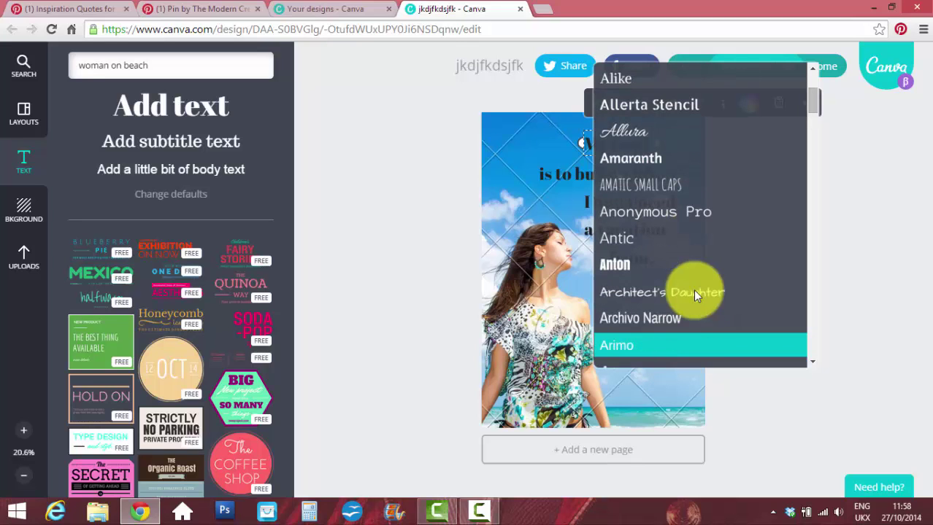
key(Down)
key(Down)
key(Down)
key(Down)
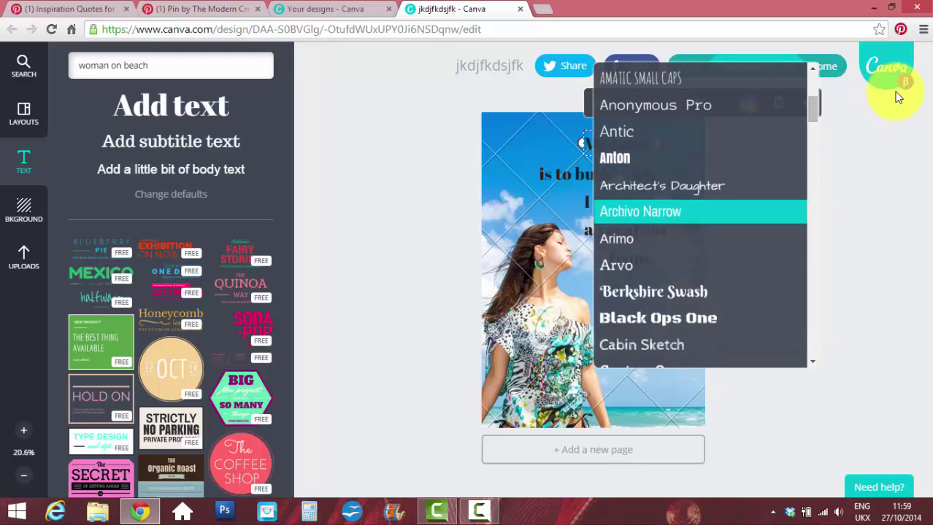
mouse_move(813, 109)
mouse_down()
mouse_move(815, 181)
mouse_move(810, 125)
mouse_move(815, 167)
mouse_up()
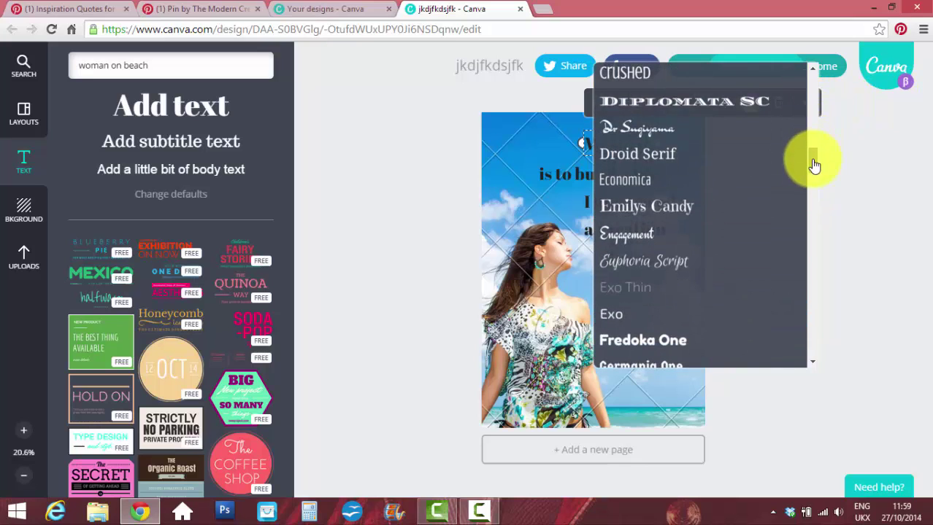
click(644, 234)
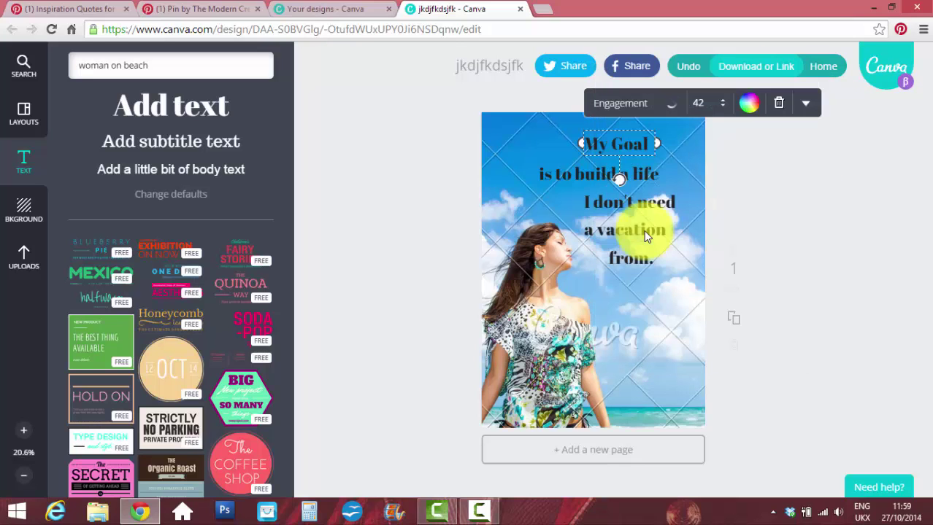
click(633, 172)
key(Escape)
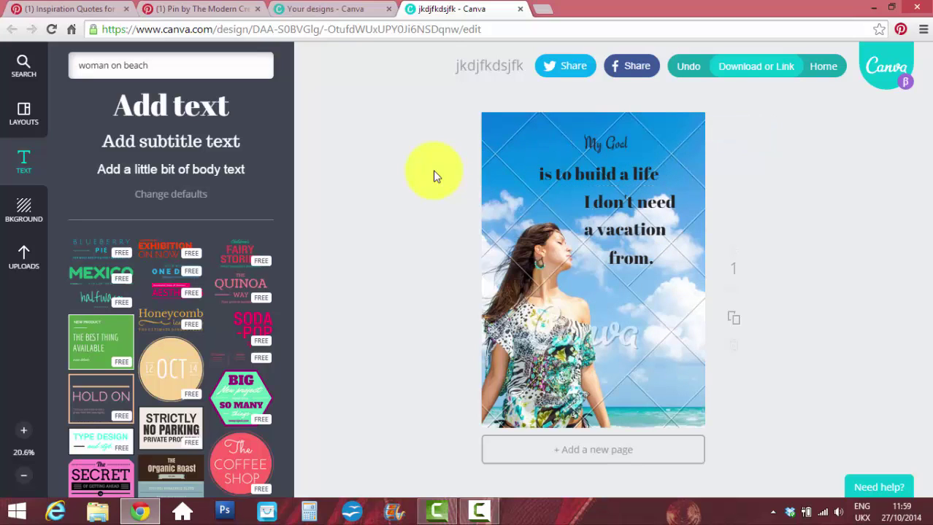
Try the Alike font on the "My Goal" heading.
click(621, 143)
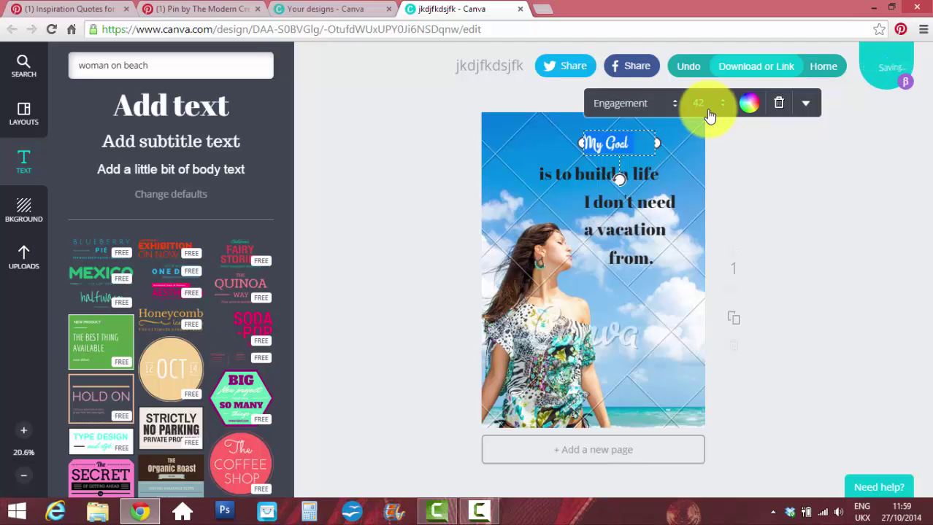
click(670, 103)
scroll(814, 177, down, 1)
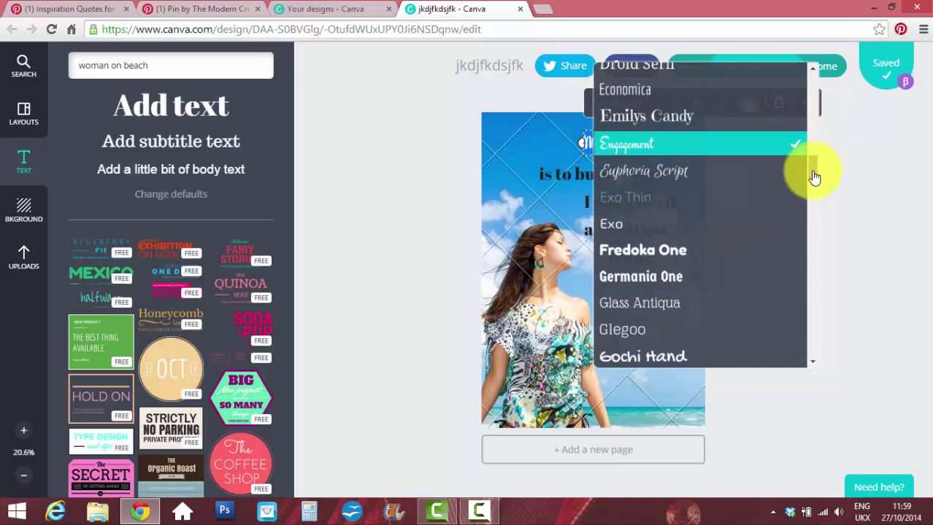
scroll(814, 177, down, 3)
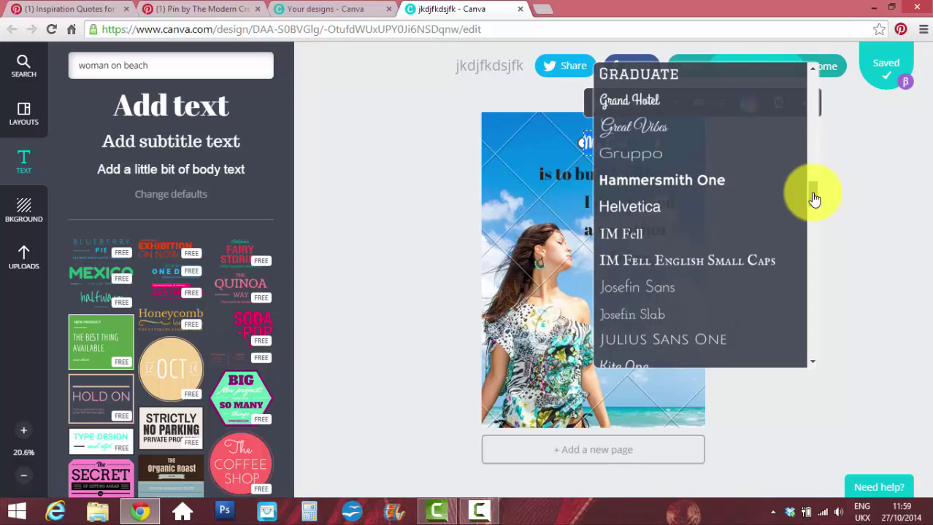
drag(814, 199, 808, 97)
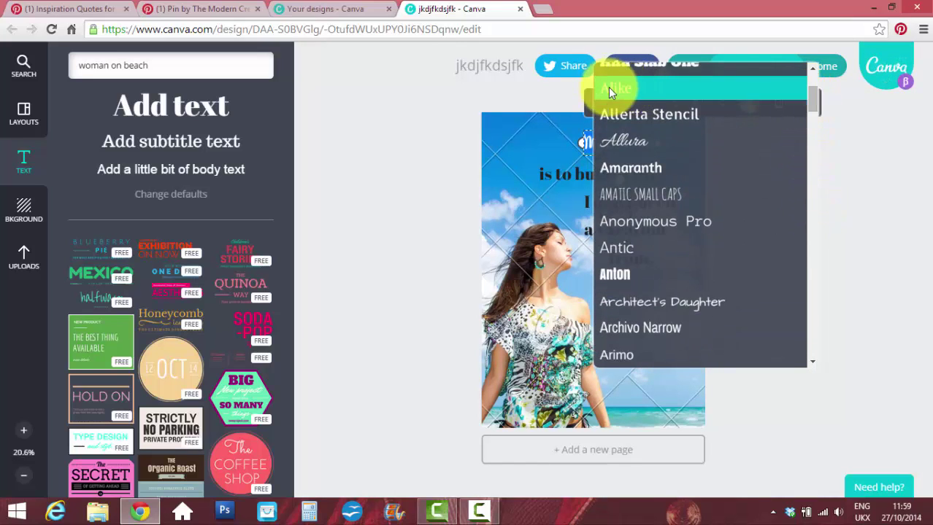
click(635, 92)
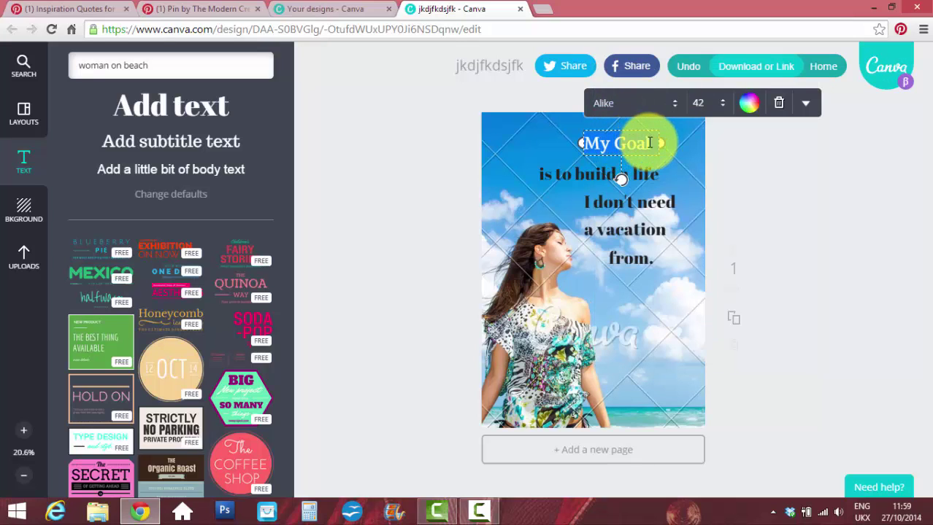
click(758, 169)
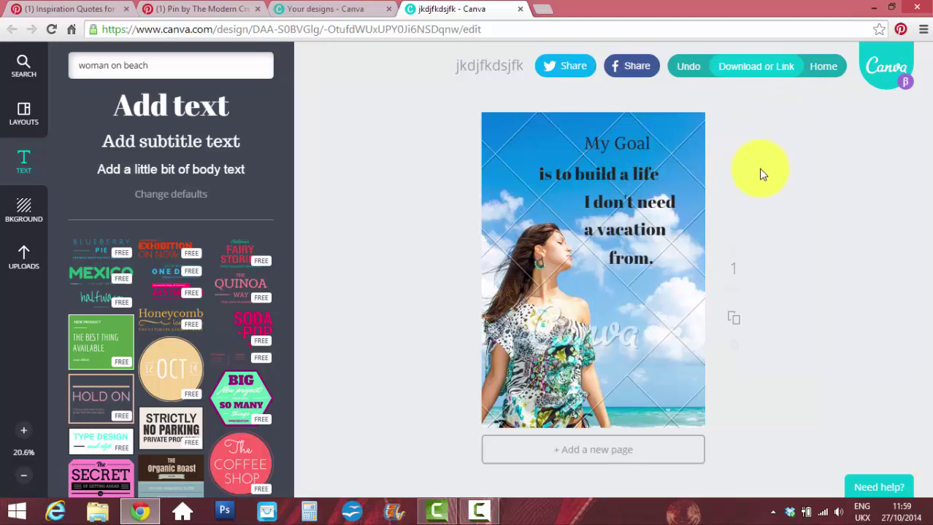
Switch the "My Goal" heading to the Amaranth font.
click(635, 146)
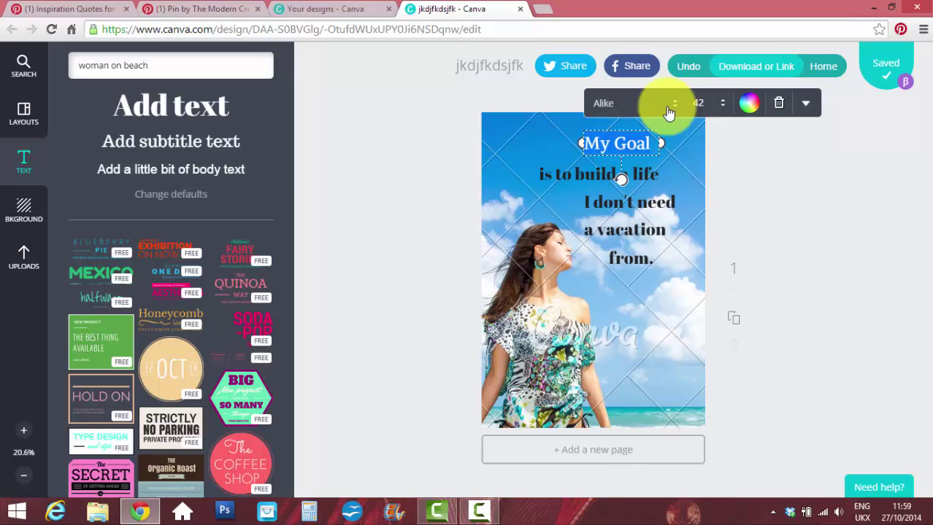
click(669, 112)
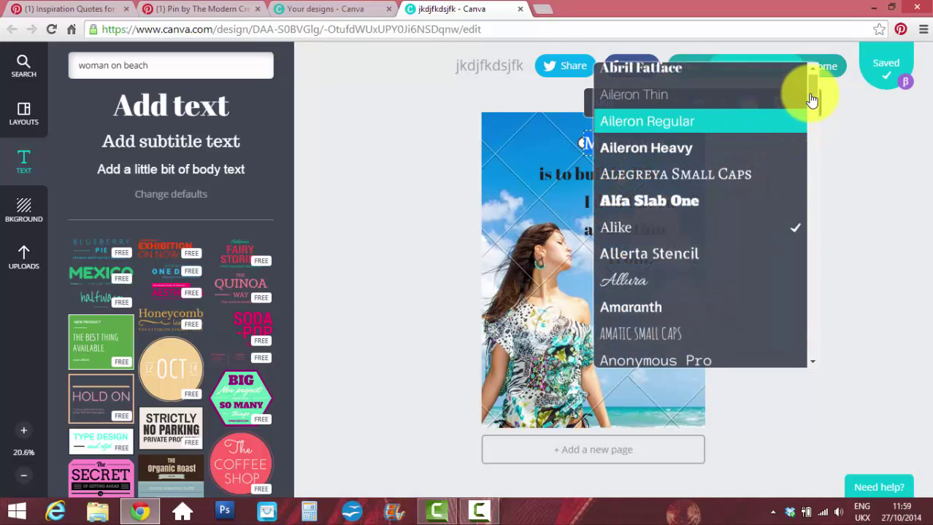
scroll(811, 99, down, 2)
scroll(814, 109, down, 1)
click(668, 104)
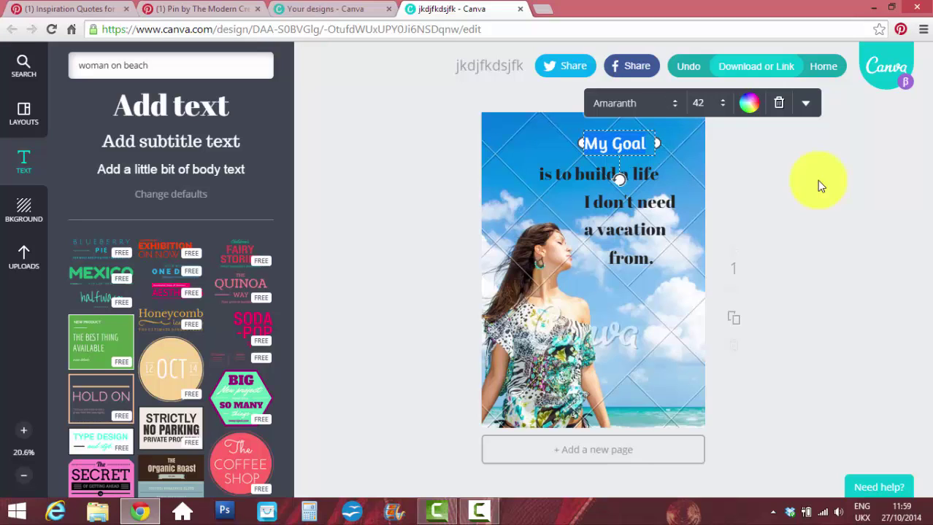
click(777, 172)
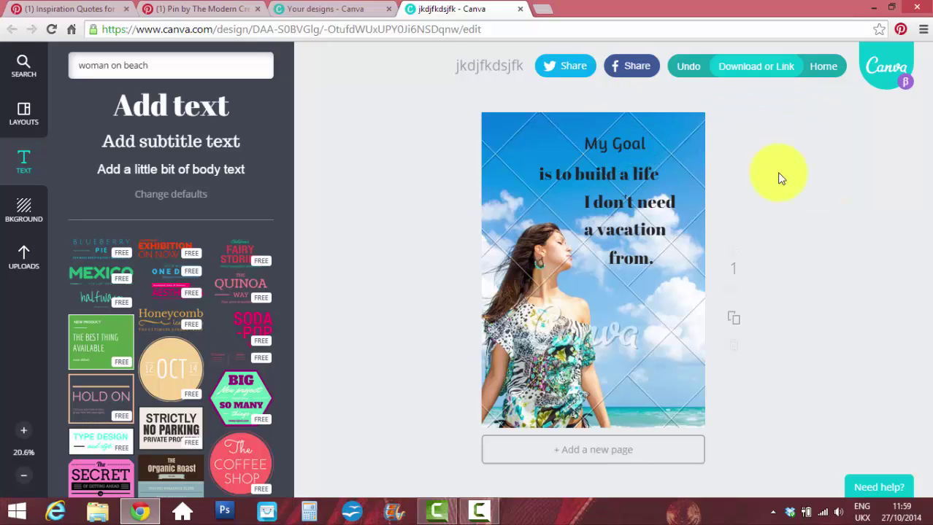
Set the font of the "My Goal" heading to Alike.
click(622, 148)
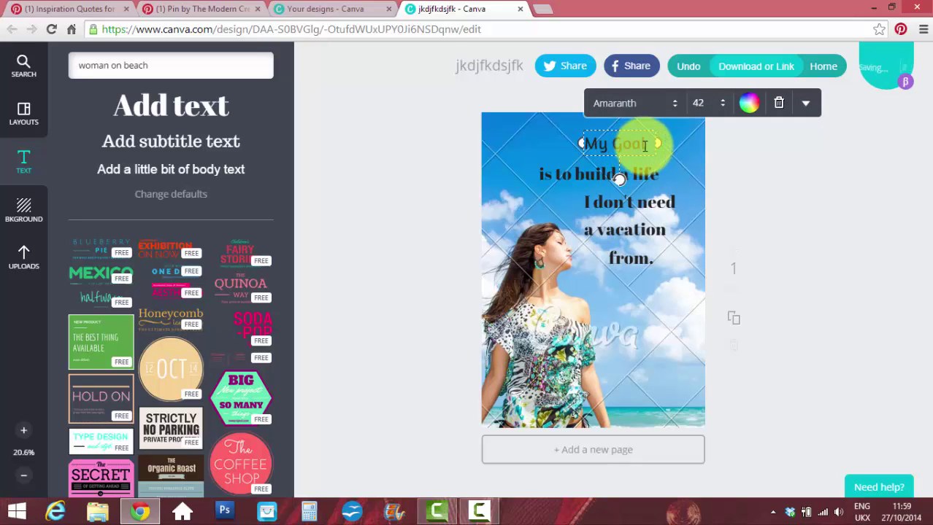
click(737, 205)
click(621, 149)
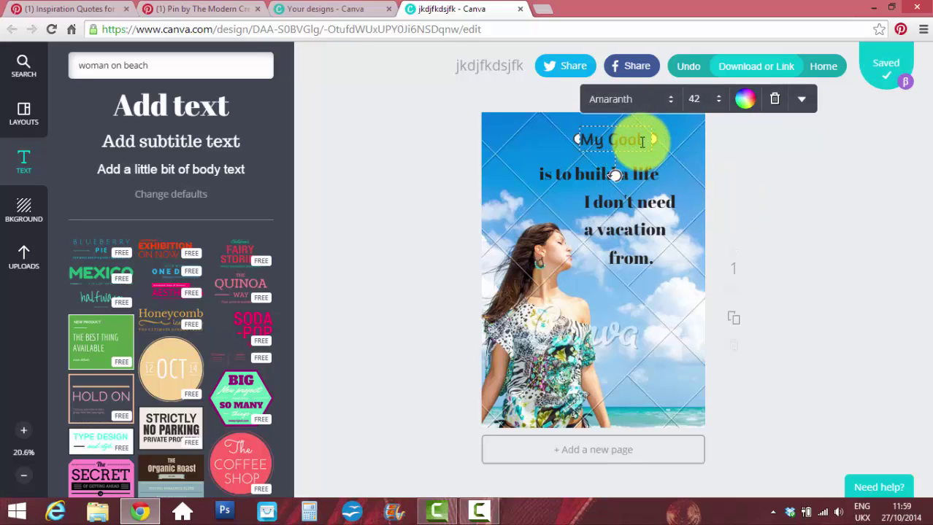
click(660, 101)
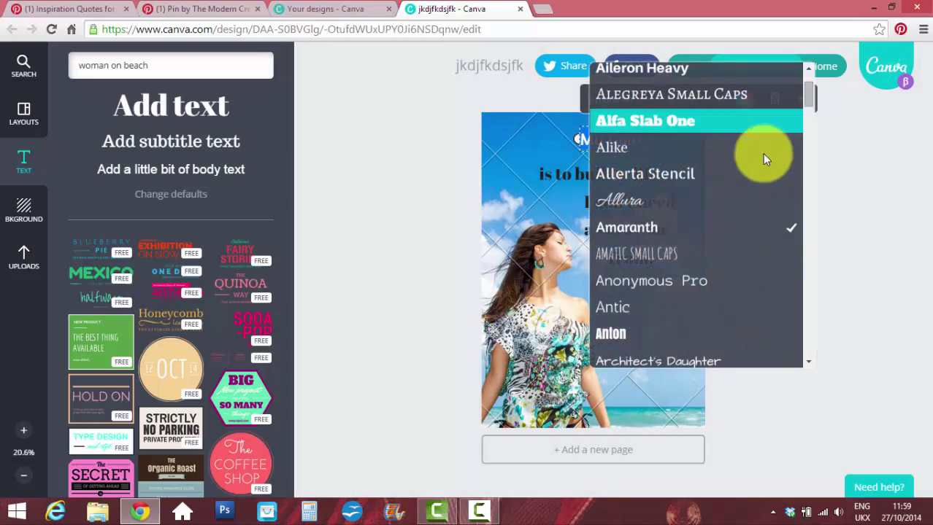
drag(810, 97, 808, 87)
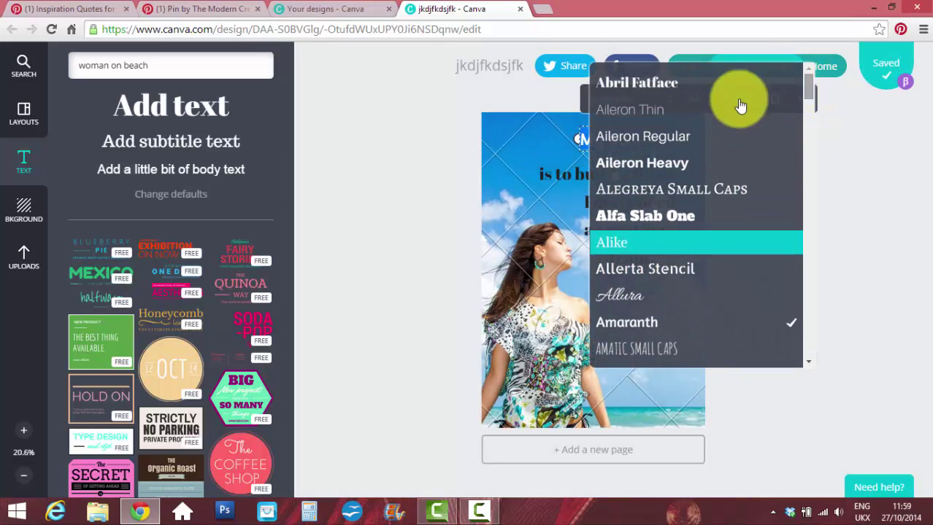
click(652, 240)
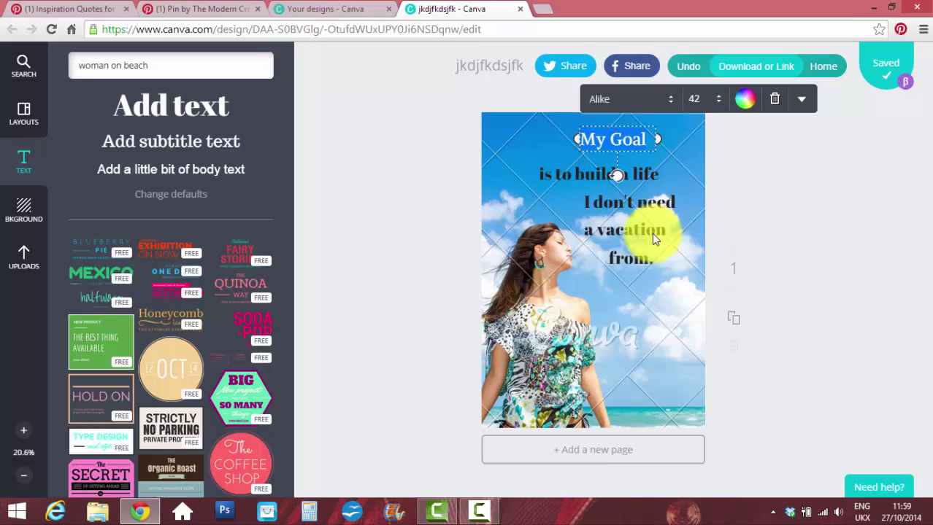
click(782, 167)
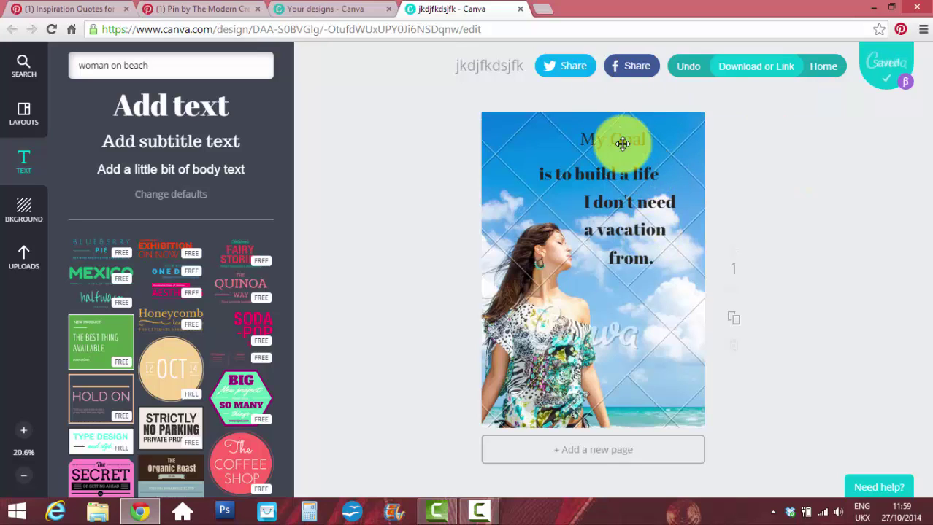
Lower "My Goal" closer to the second line and nudge the quote lines slightly left to realign them.
drag(599, 150, 612, 150)
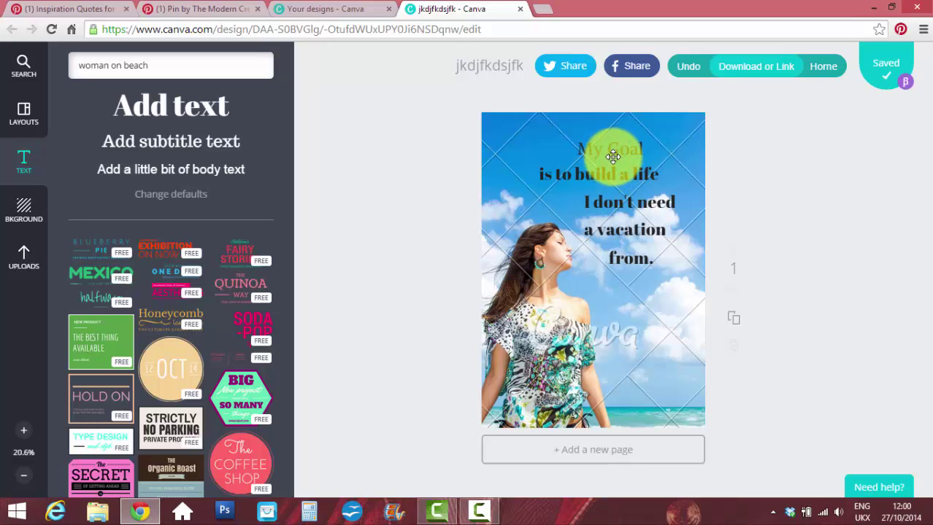
drag(607, 179, 605, 182)
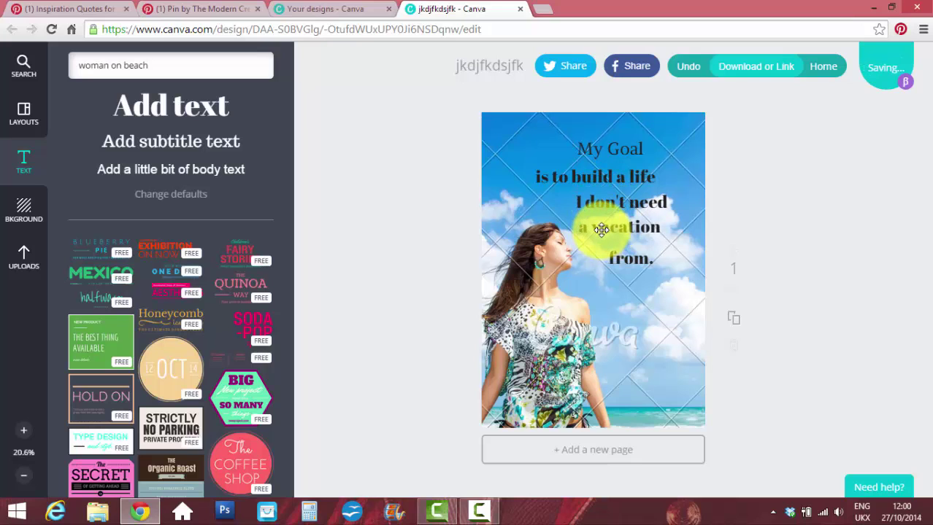
drag(591, 230, 589, 230)
drag(618, 259, 620, 258)
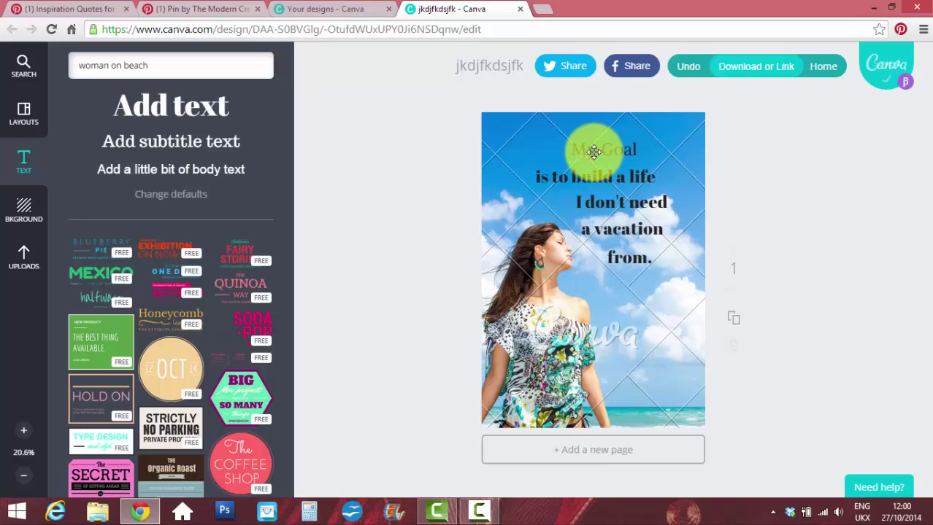
click(595, 148)
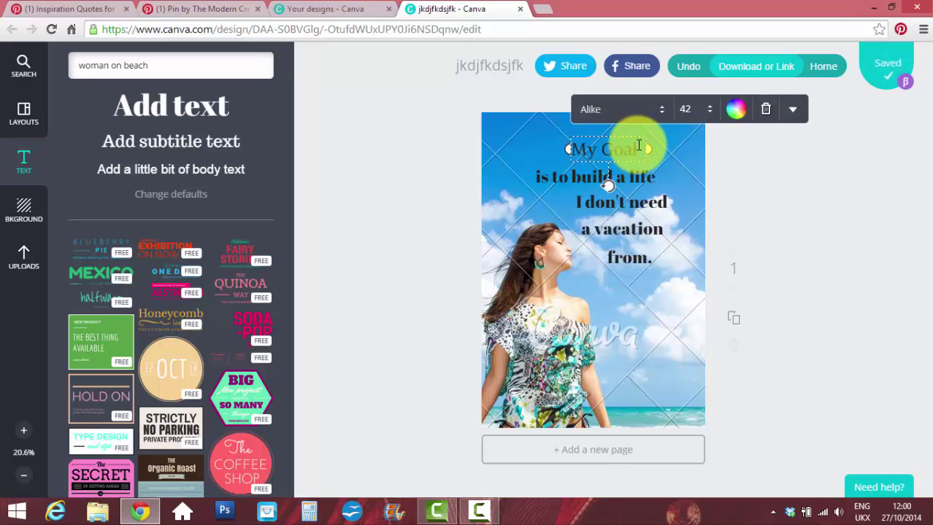
click(641, 180)
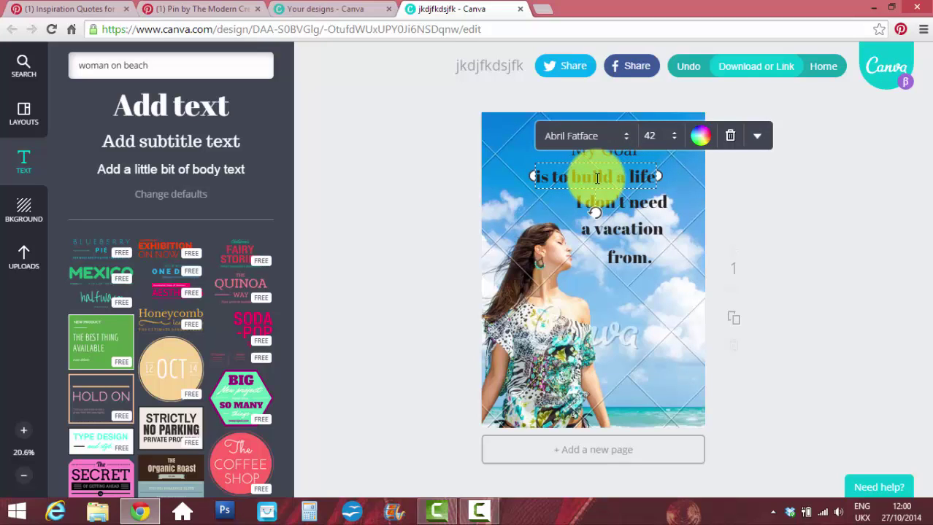
click(735, 191)
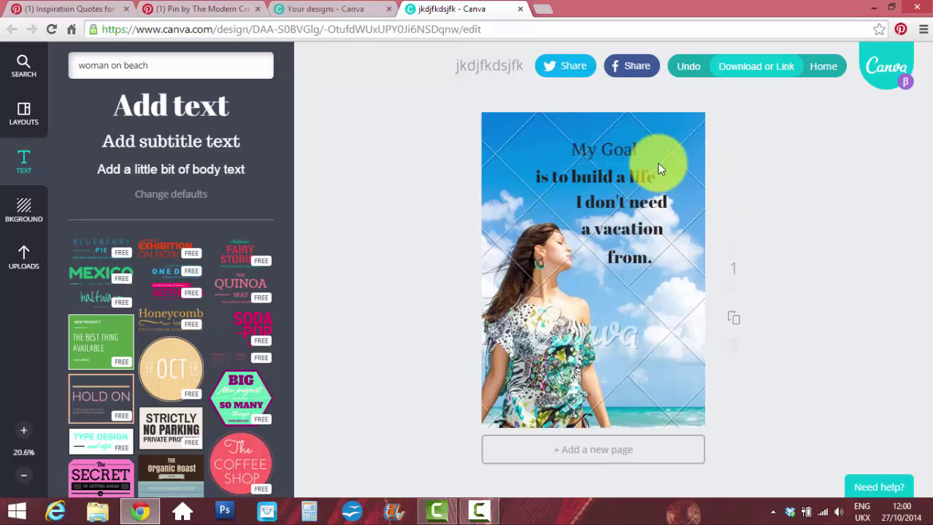
Set the font of the line "is to build a life" to Alike to match the "My Goal" heading.
click(601, 152)
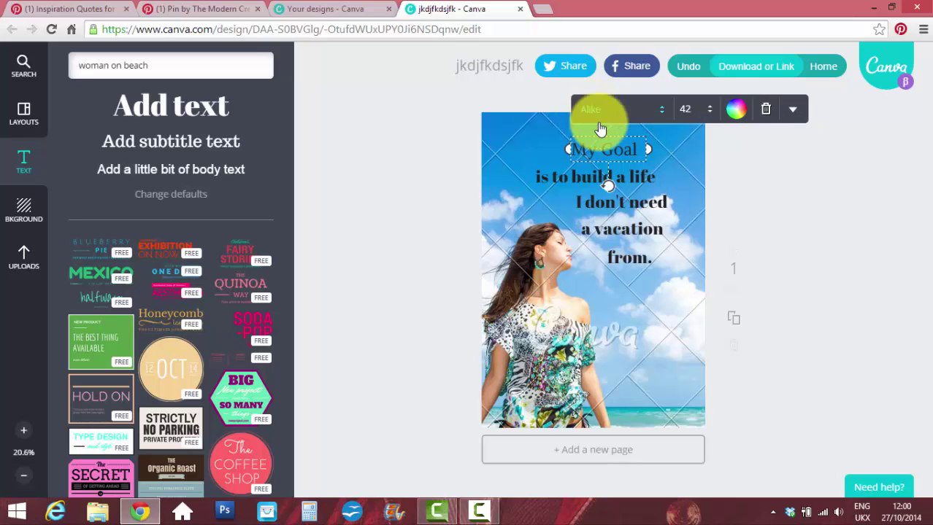
click(560, 177)
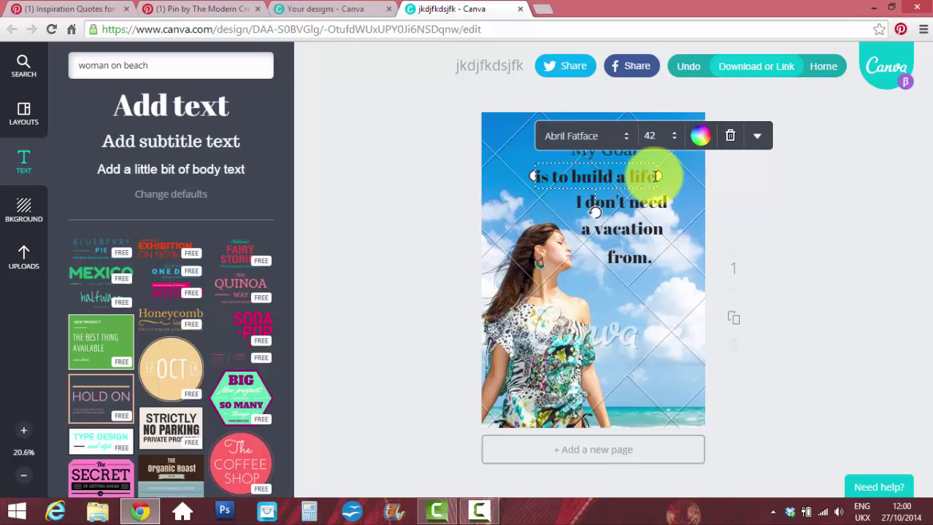
click(609, 138)
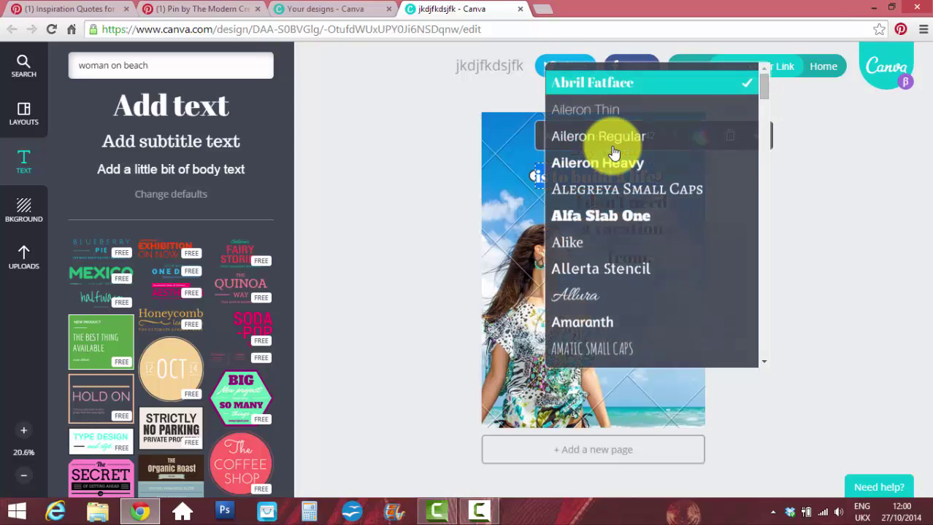
scroll(646, 175, down, 2)
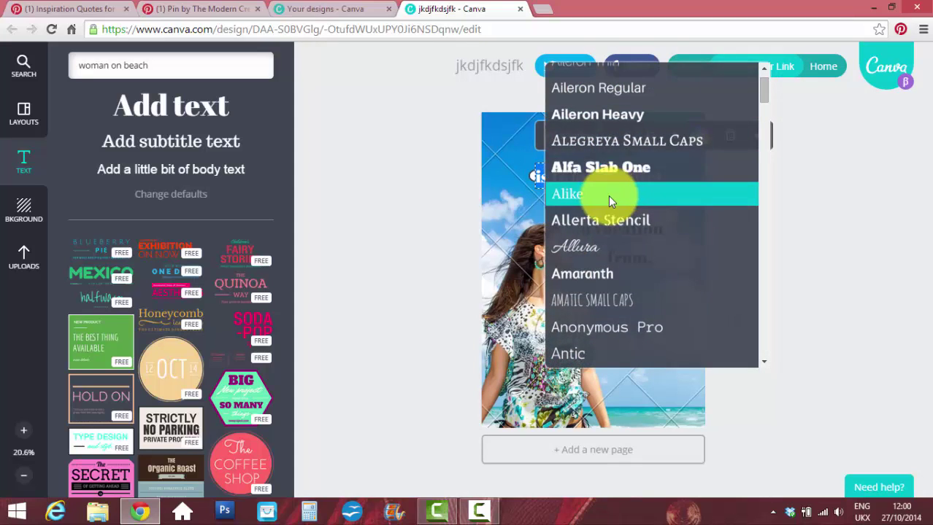
click(625, 192)
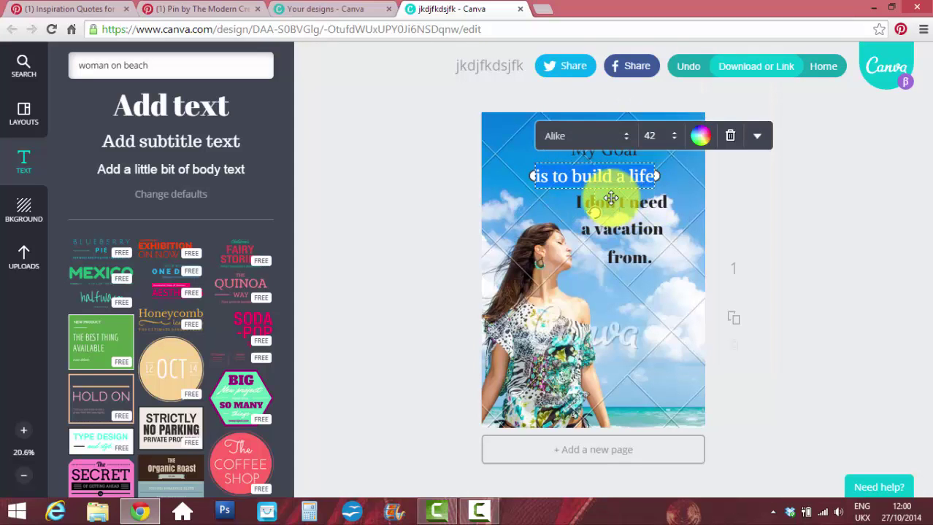
click(692, 183)
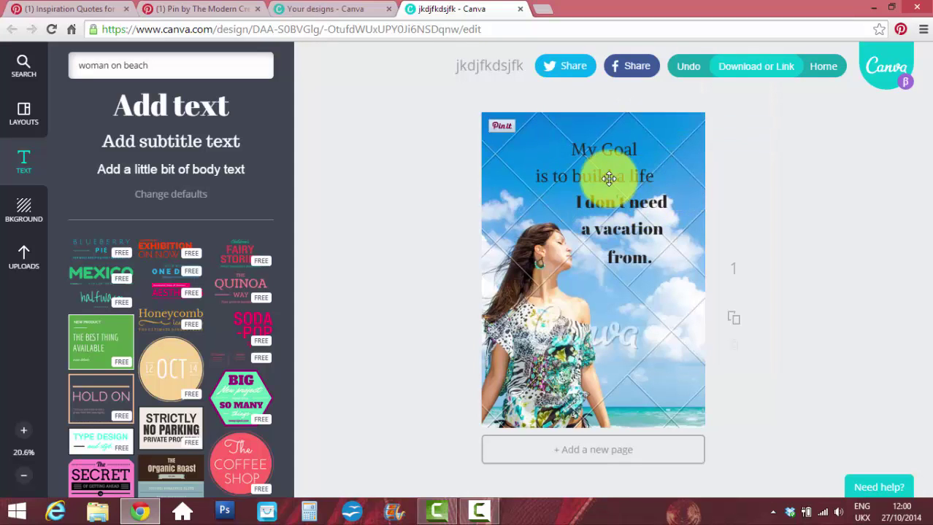
Change the font of the lines "I don't need" and "a vacation" to Alike.
click(647, 200)
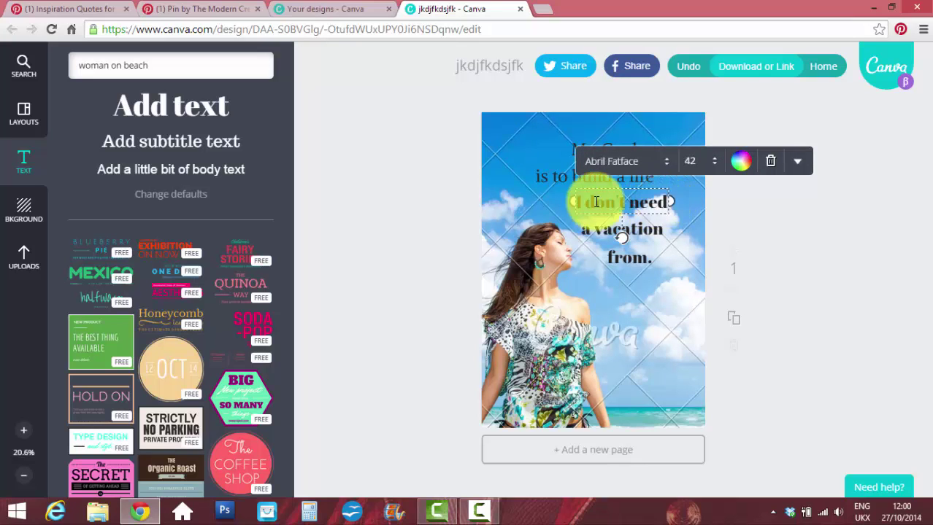
click(665, 162)
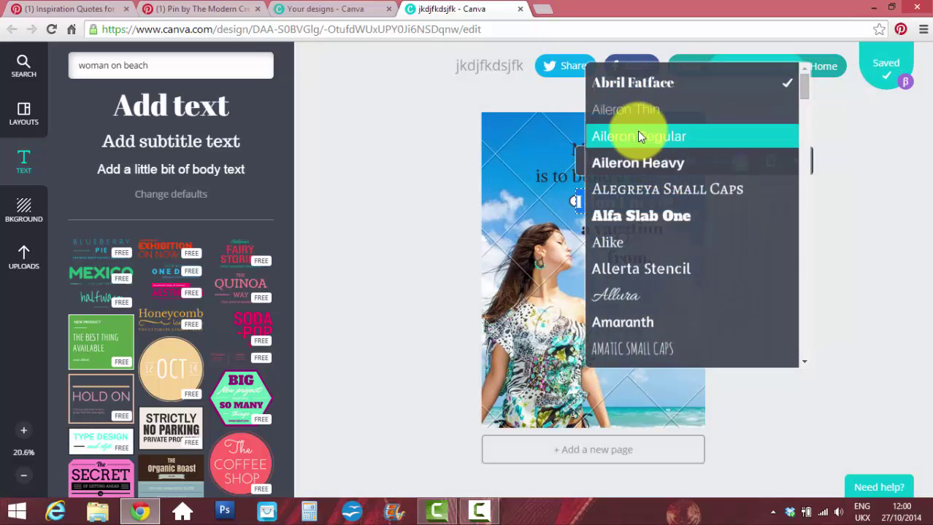
click(638, 242)
click(638, 236)
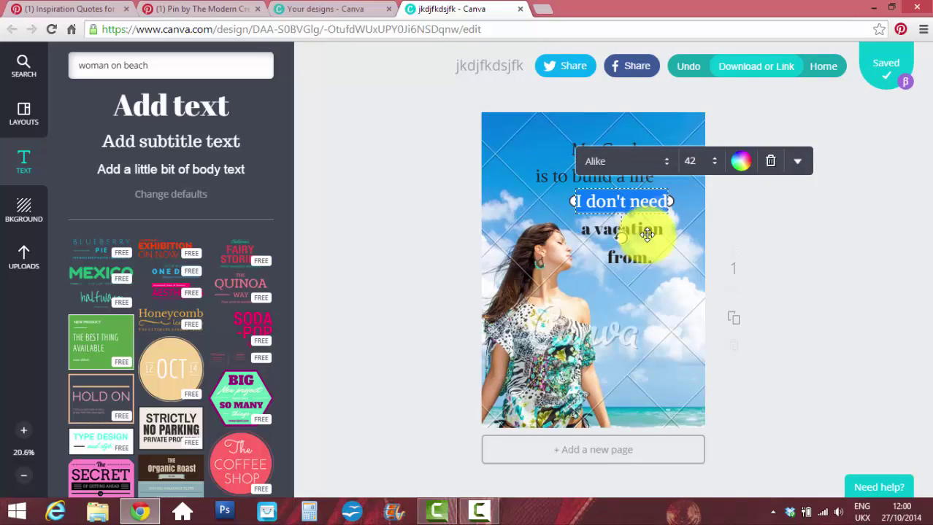
click(671, 190)
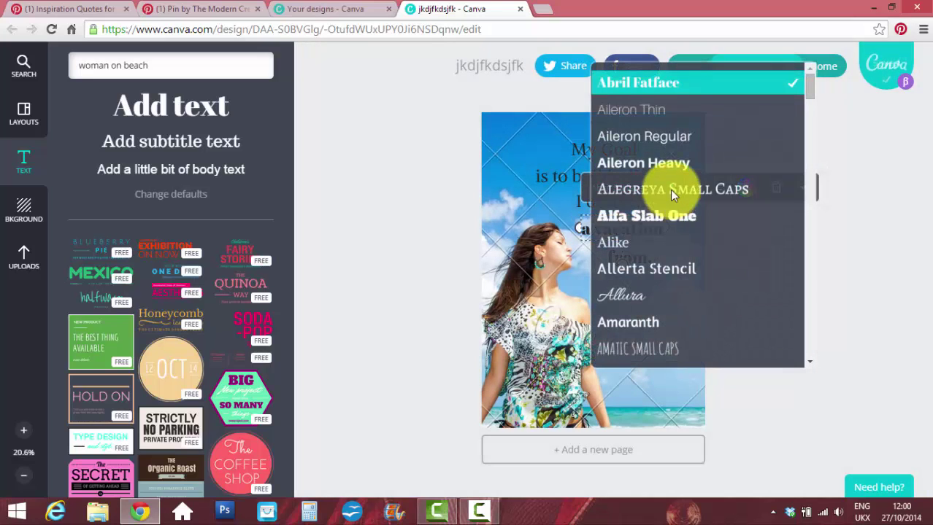
click(636, 243)
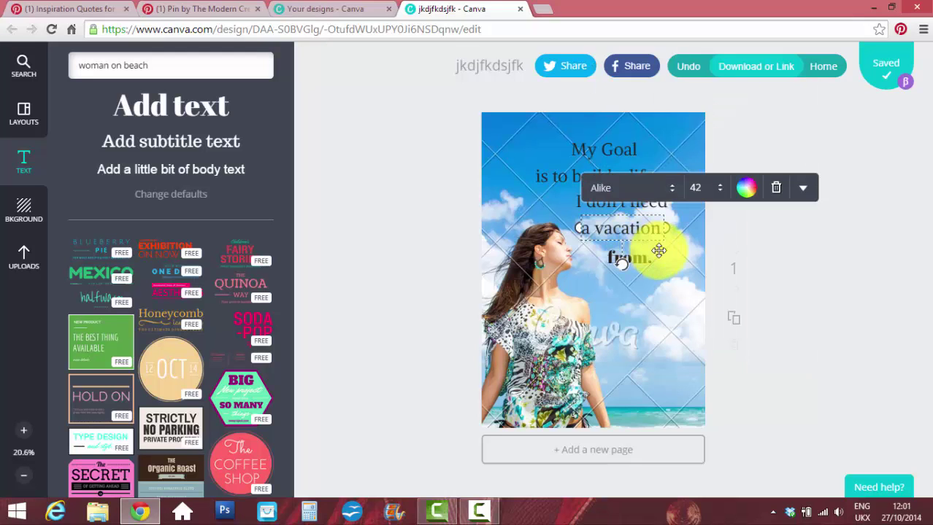
Set the font of the closing line "from." to Alike.
click(644, 259)
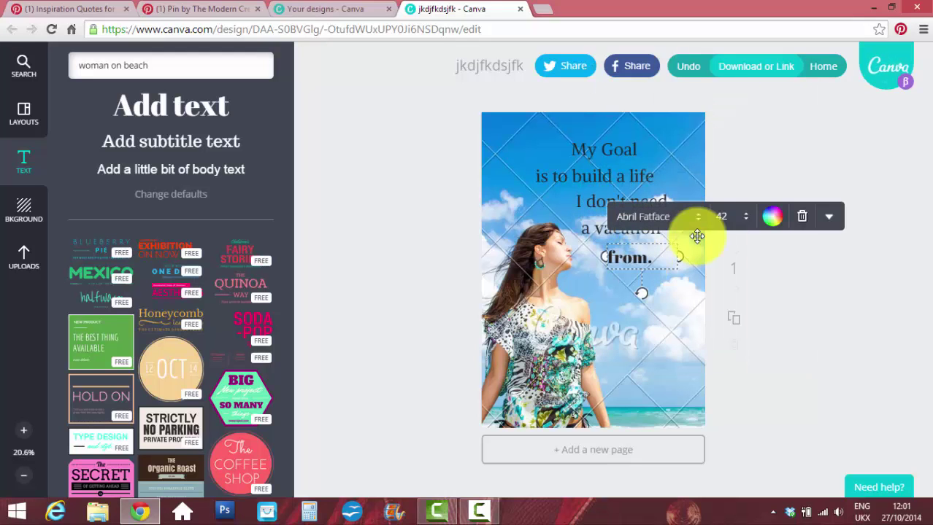
click(694, 217)
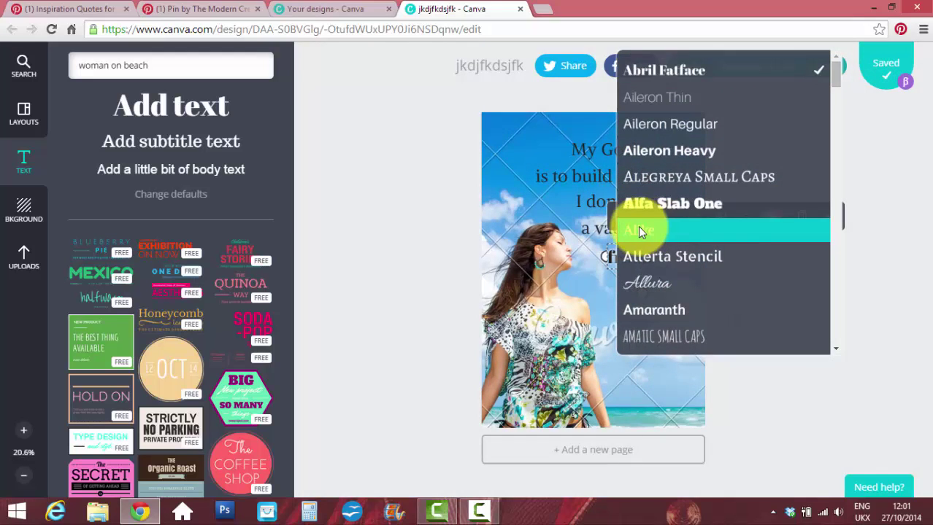
click(638, 230)
click(778, 261)
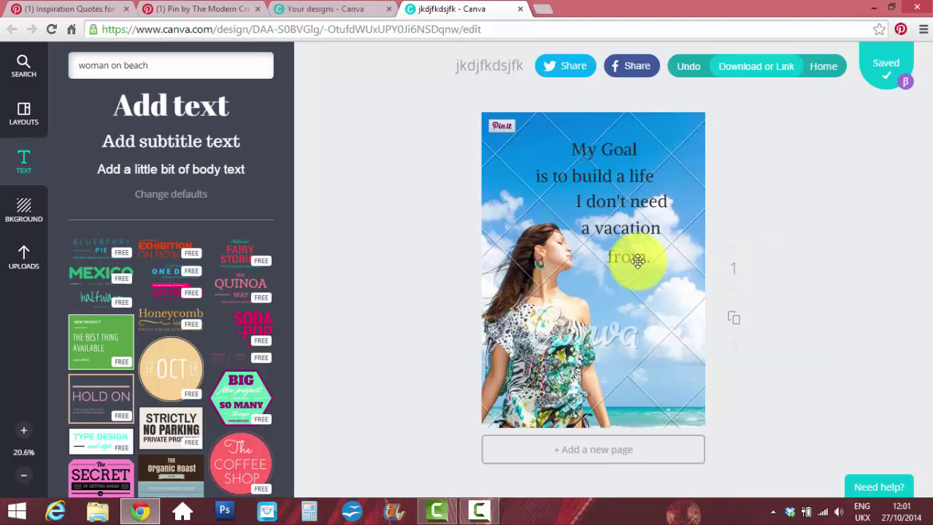
Reposition the five quote lines so they are evenly spaced and roughly centred under one another beside the woman's head.
mouse_move(618, 162)
mouse_down()
mouse_move(604, 150)
mouse_move(618, 151)
mouse_up()
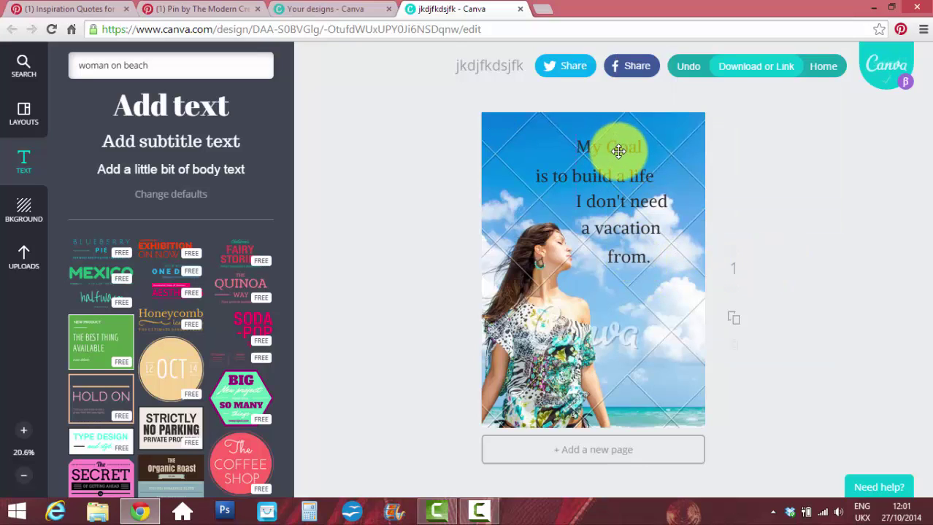
drag(619, 202, 612, 267)
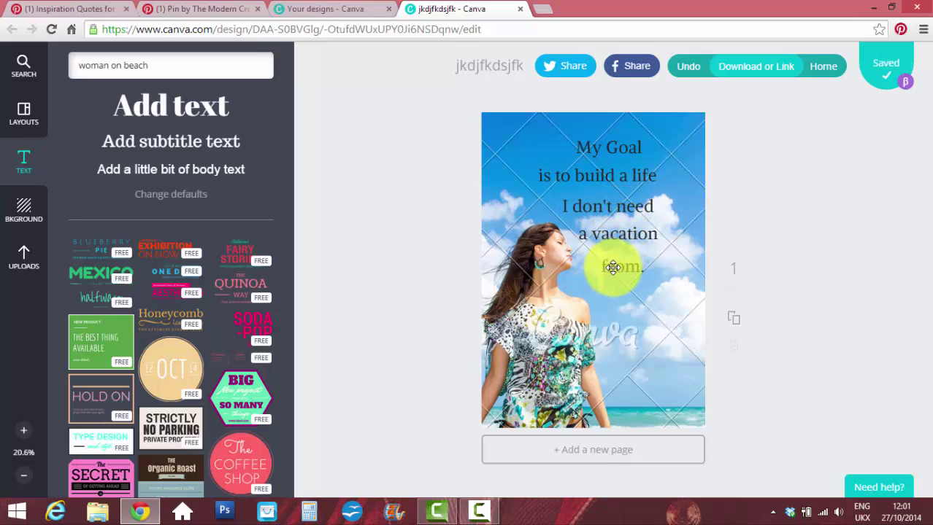
drag(643, 174, 647, 173)
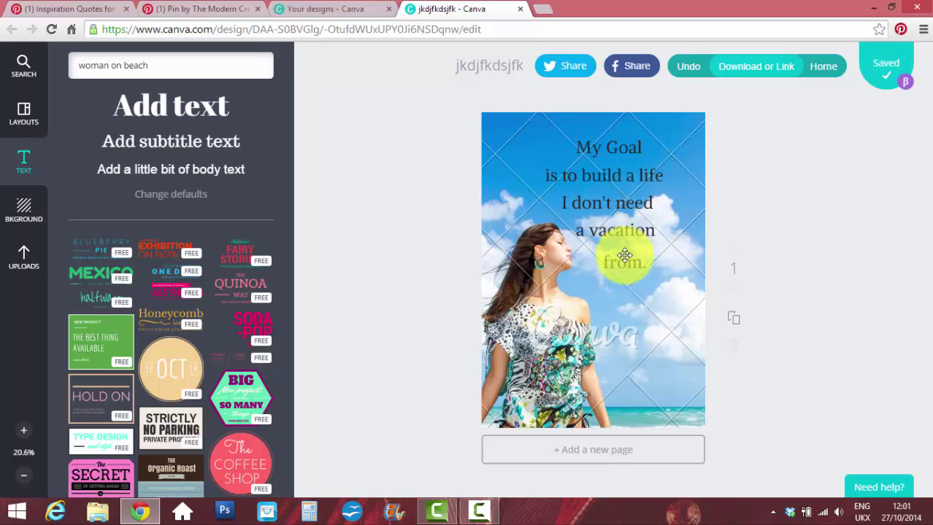
drag(624, 262, 620, 252)
drag(629, 232, 632, 231)
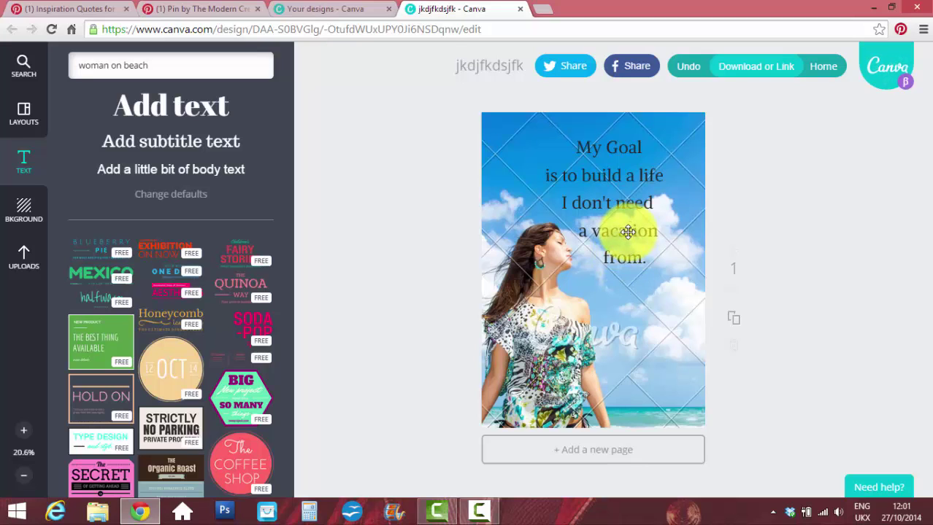
Try green as the text colour of the "My Goal" heading.
click(606, 147)
drag(642, 147, 582, 144)
click(595, 146)
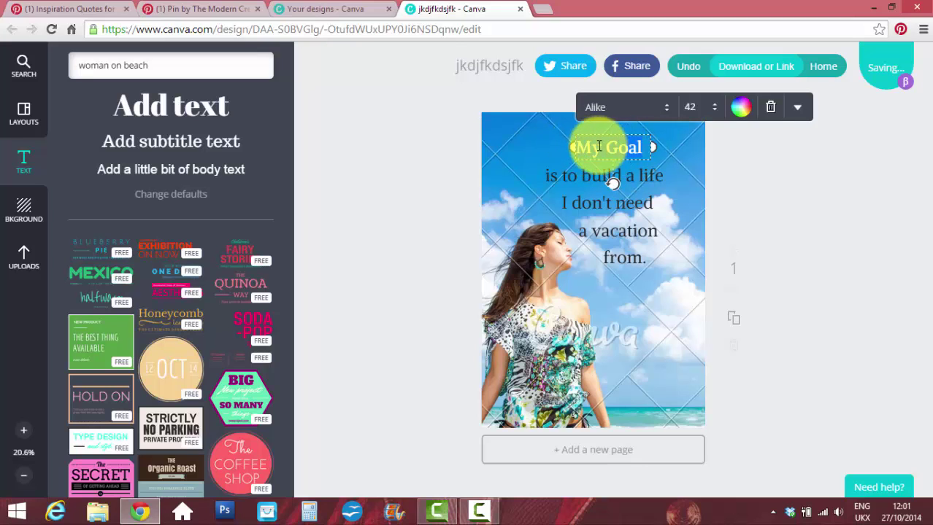
click(741, 109)
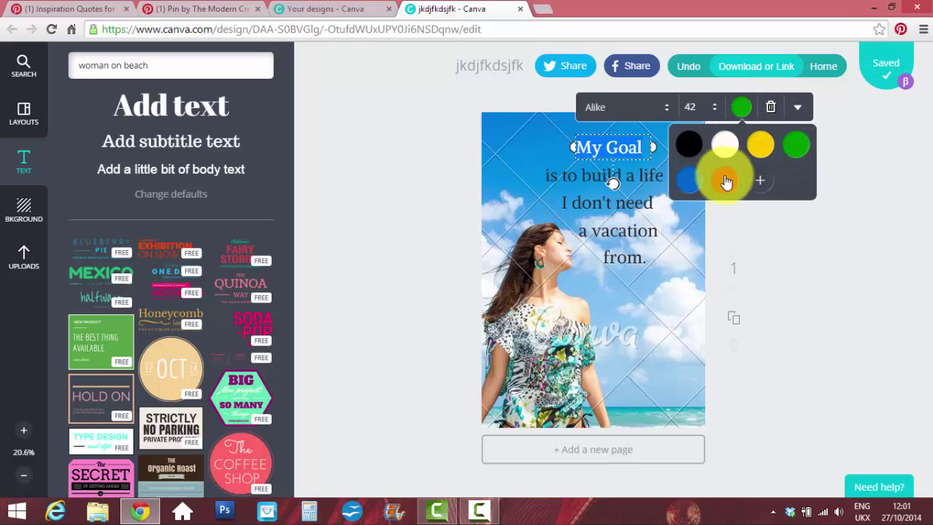
click(797, 241)
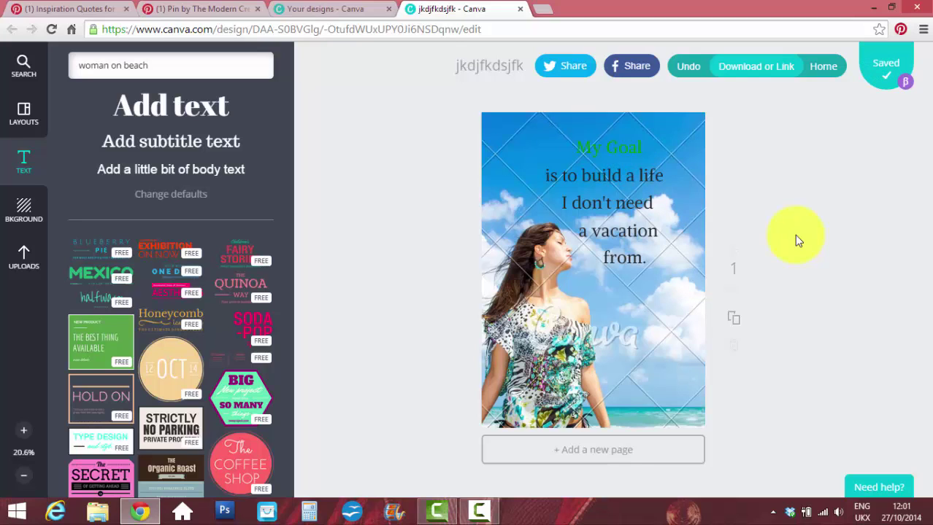
Change the text colour of the whole "My Goal" heading to white.
click(619, 146)
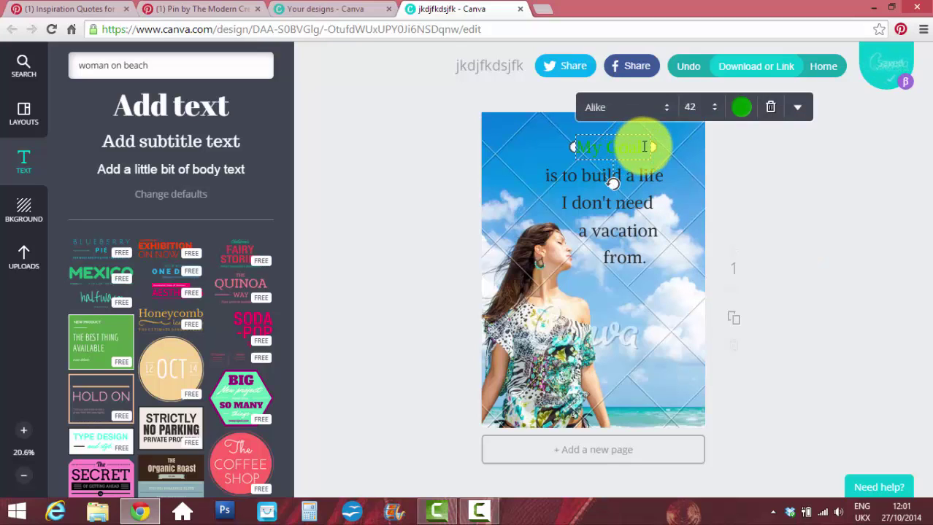
mouse_move(587, 147)
mouse_down()
mouse_move(639, 156)
mouse_move(567, 146)
mouse_move(574, 142)
mouse_up()
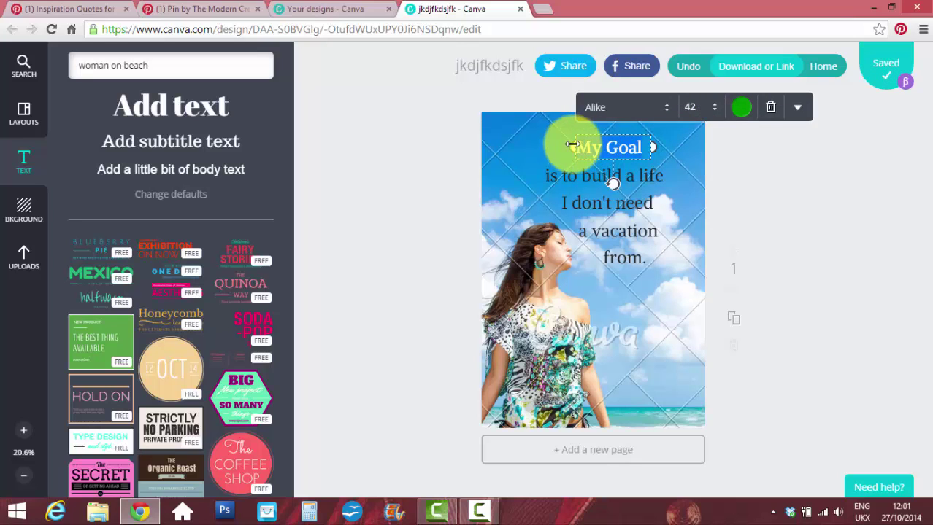
click(740, 109)
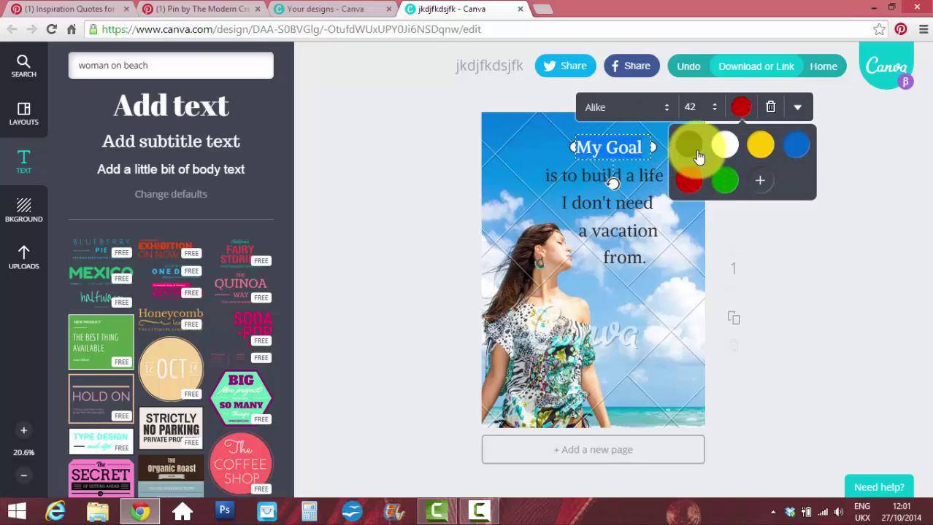
click(725, 145)
click(776, 237)
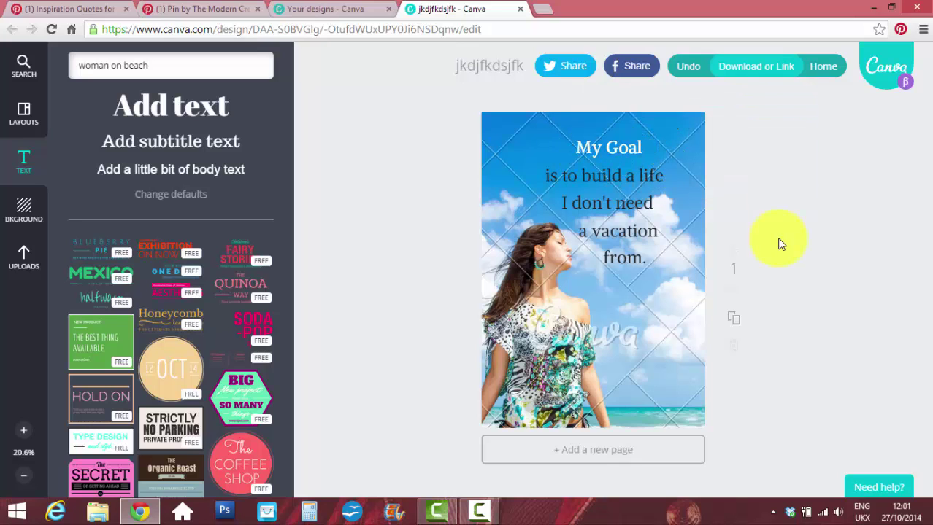
Recolour the line "is to build a life" white.
click(636, 177)
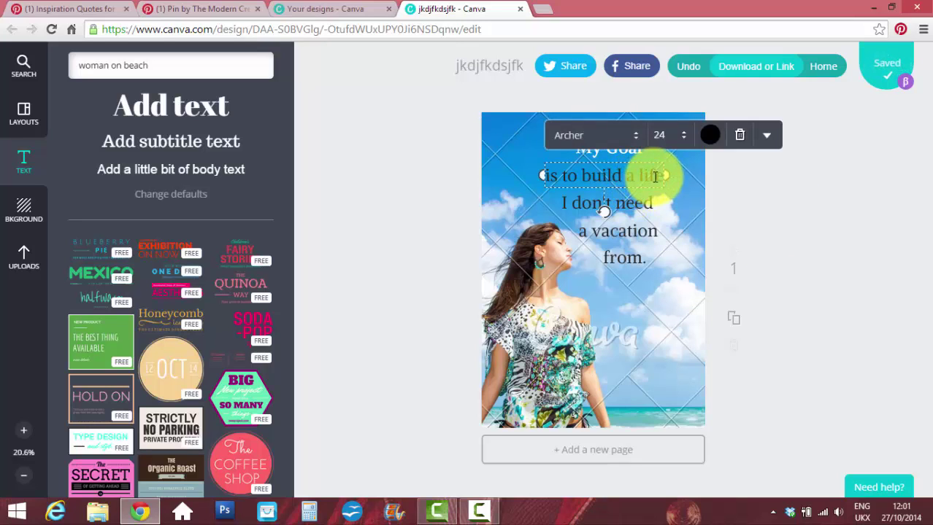
drag(663, 175, 542, 176)
click(709, 146)
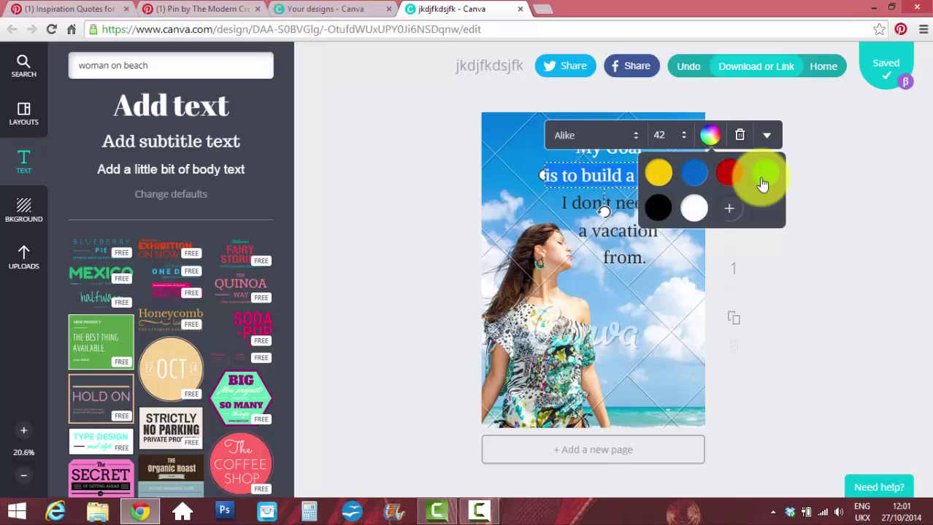
click(691, 204)
click(785, 260)
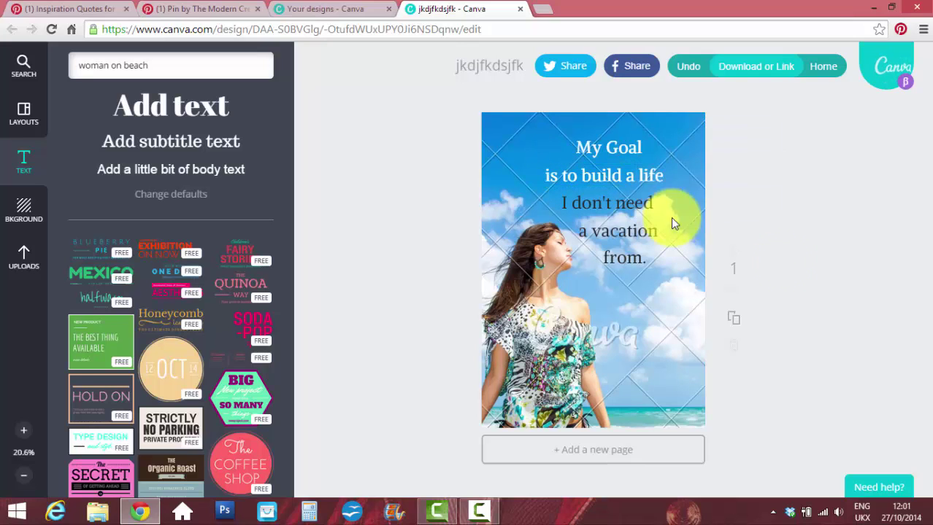
Recolour the line "I don't need" white.
click(630, 202)
drag(655, 203, 547, 202)
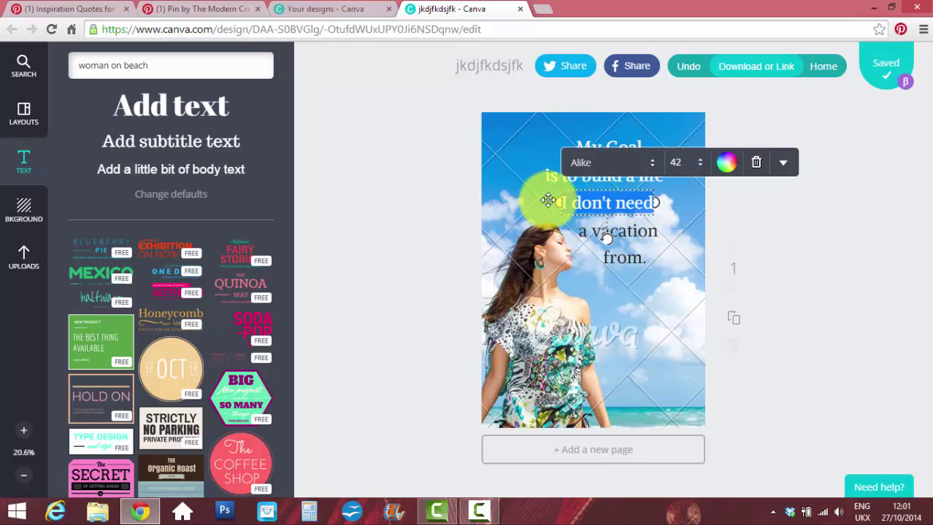
click(726, 162)
click(713, 238)
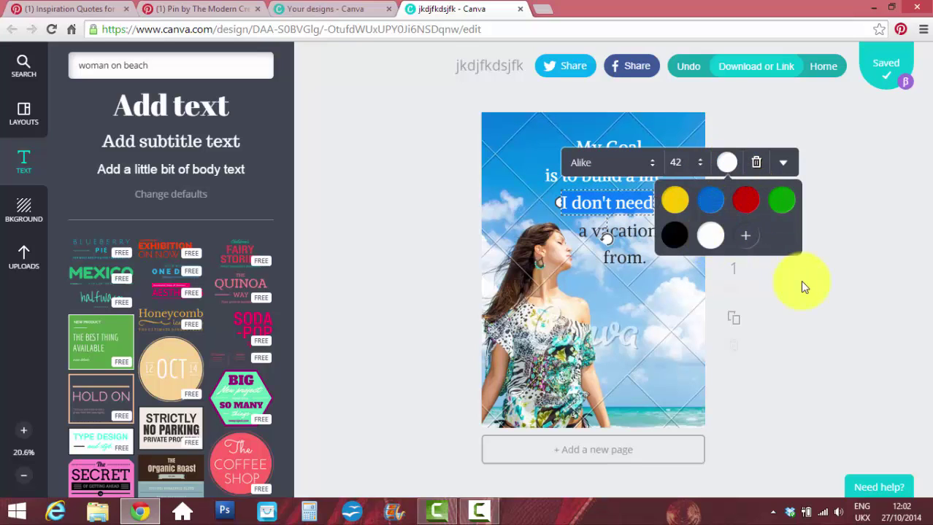
click(773, 256)
Recolour the line "a vacation" white.
click(645, 233)
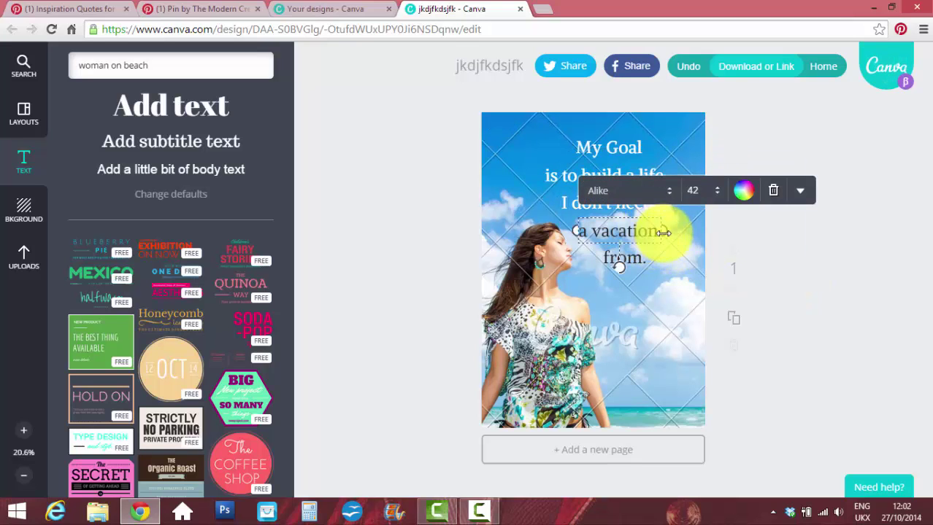
drag(657, 232, 575, 232)
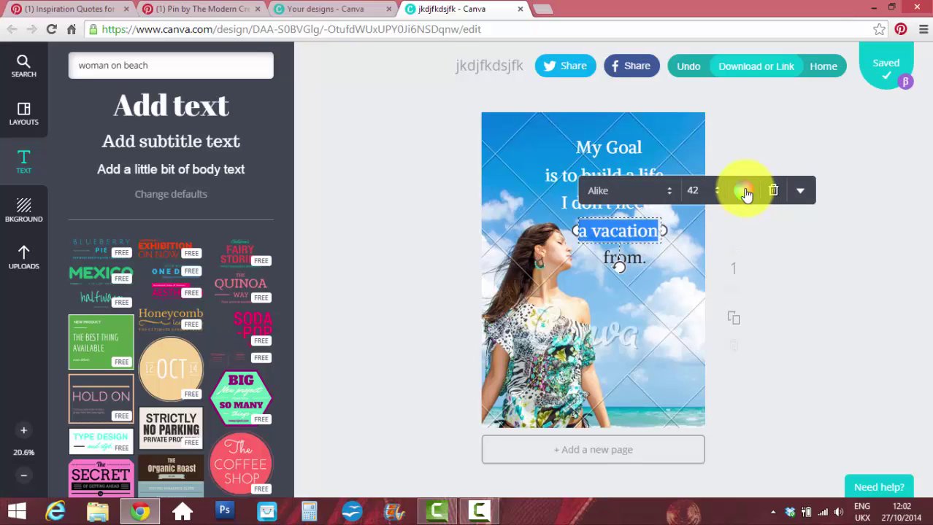
click(743, 190)
click(726, 262)
click(792, 140)
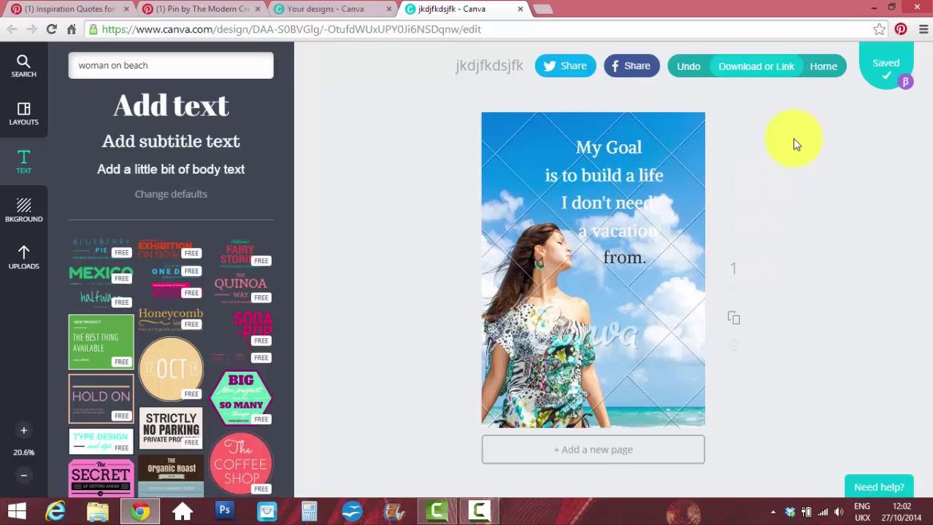
Recolour the last line, "from.", white.
click(625, 264)
click(769, 223)
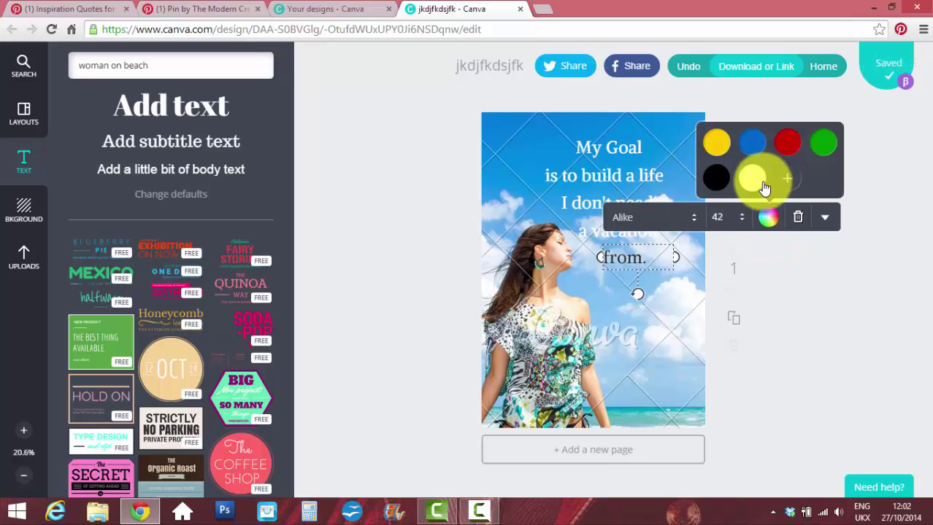
click(751, 178)
click(881, 191)
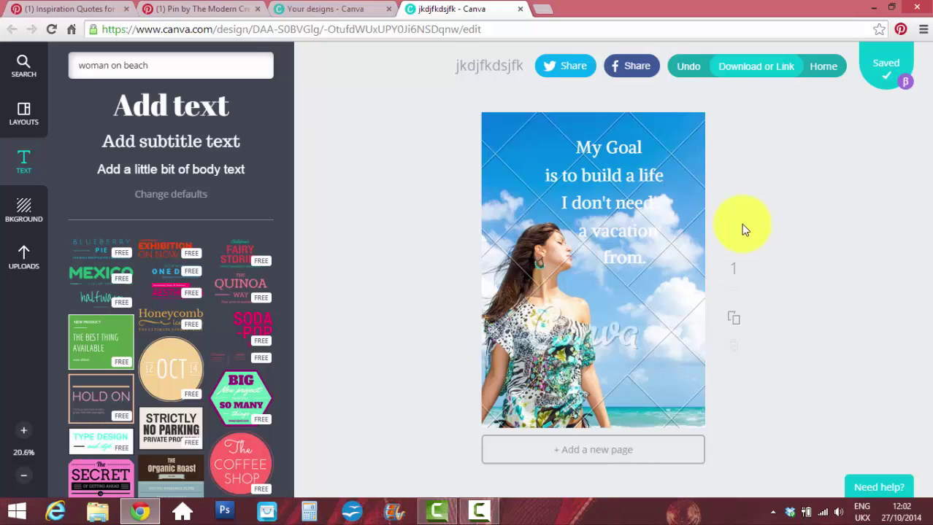
Change the text colour of the "My Goal" heading to black.
click(608, 152)
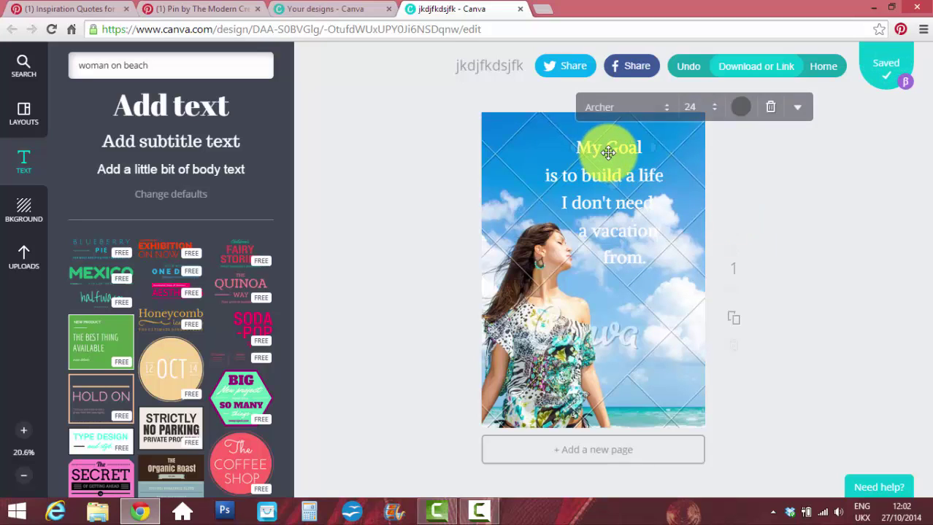
click(756, 200)
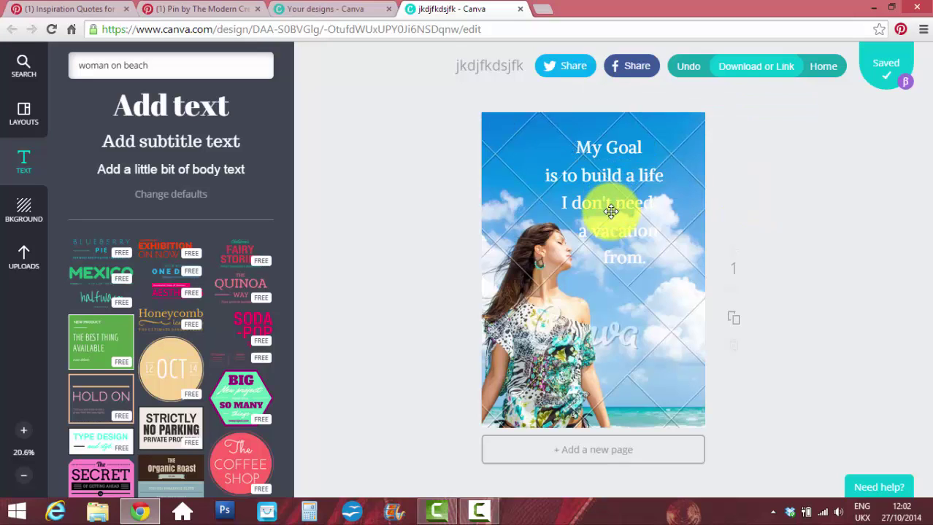
click(618, 156)
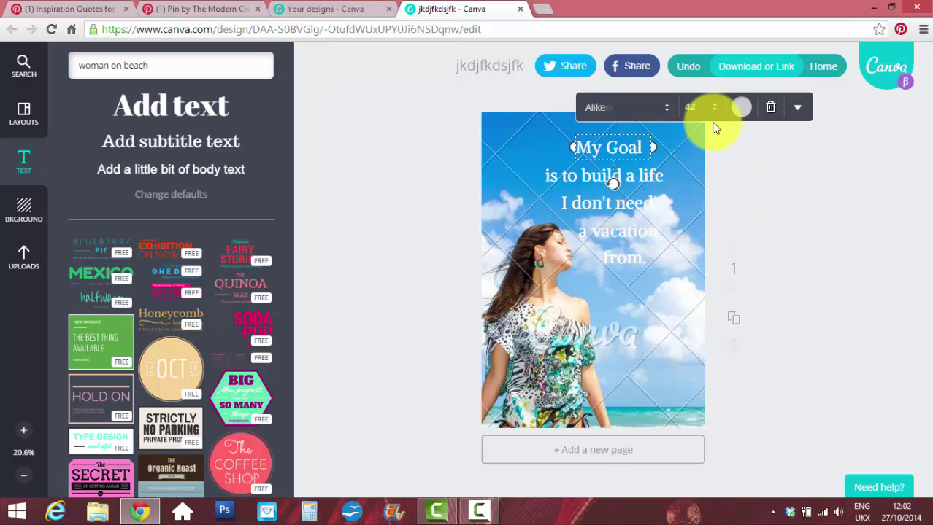
click(741, 115)
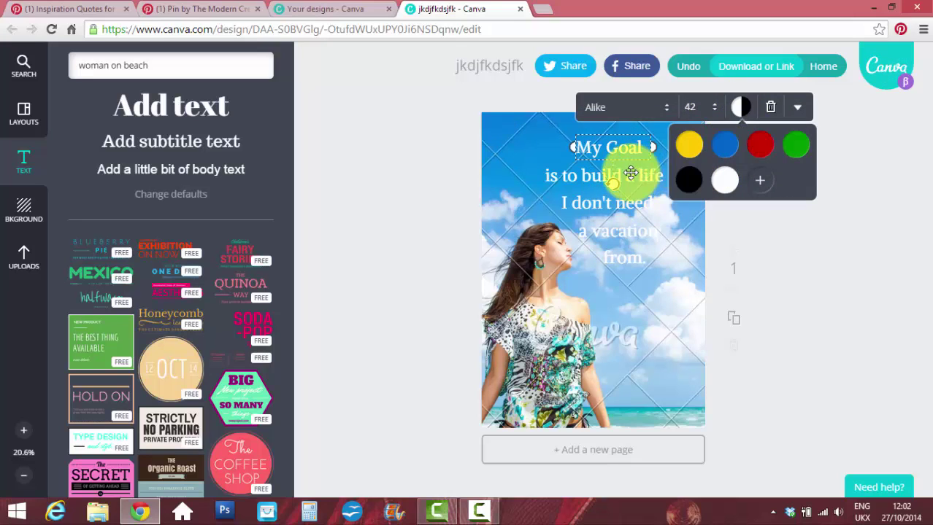
click(723, 231)
click(624, 149)
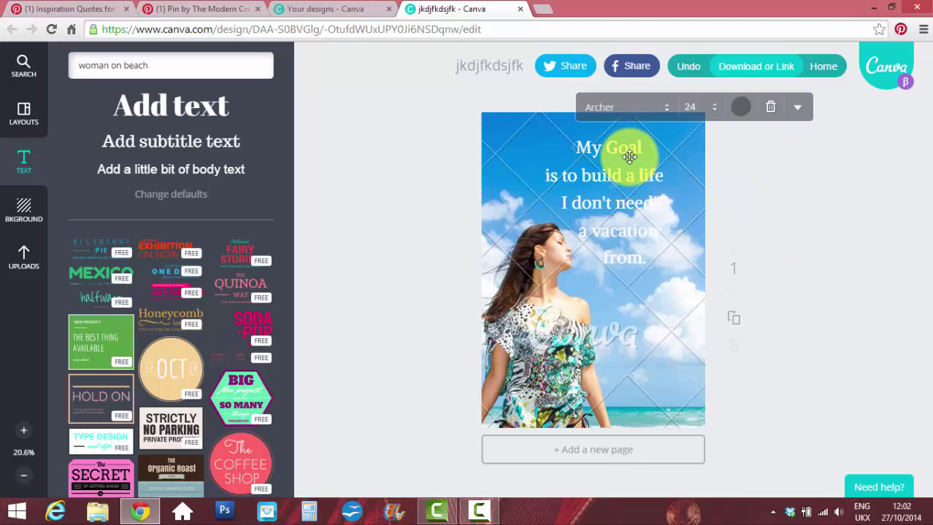
click(743, 108)
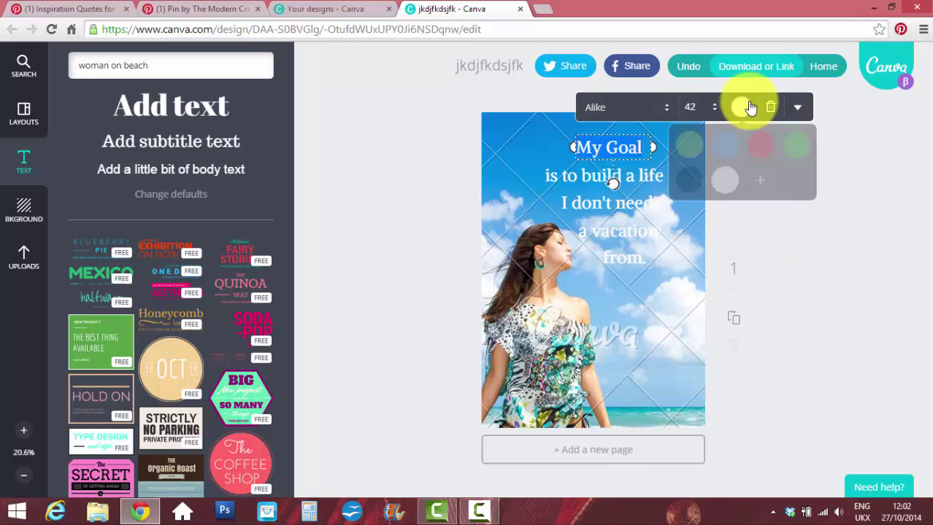
click(689, 181)
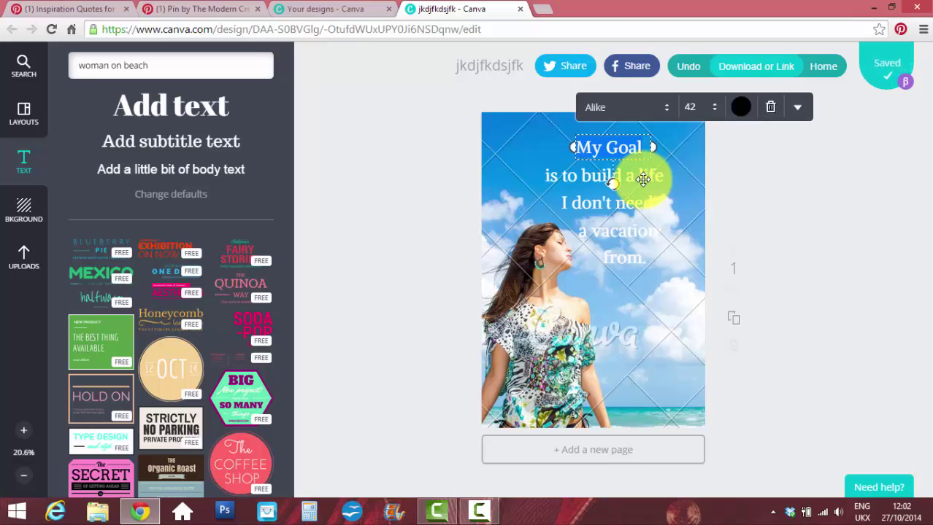
click(761, 177)
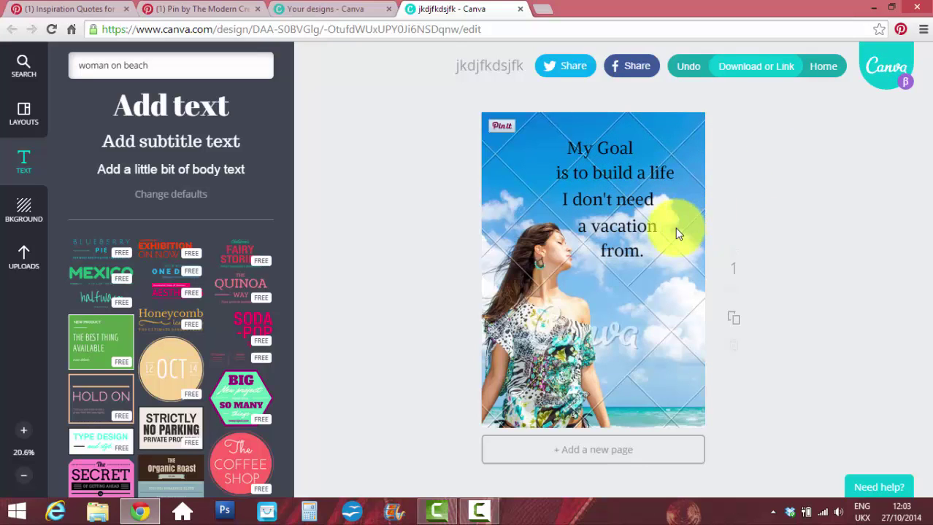
click(612, 226)
click(757, 225)
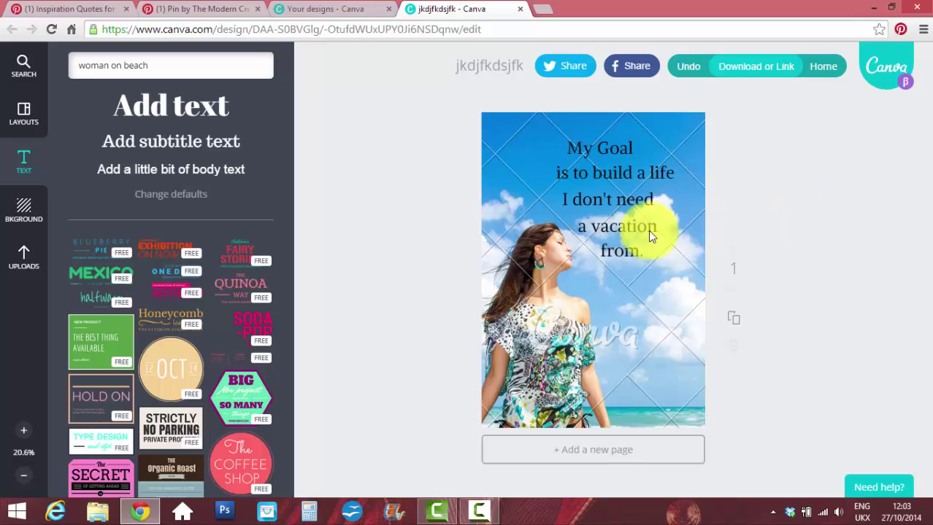
click(636, 227)
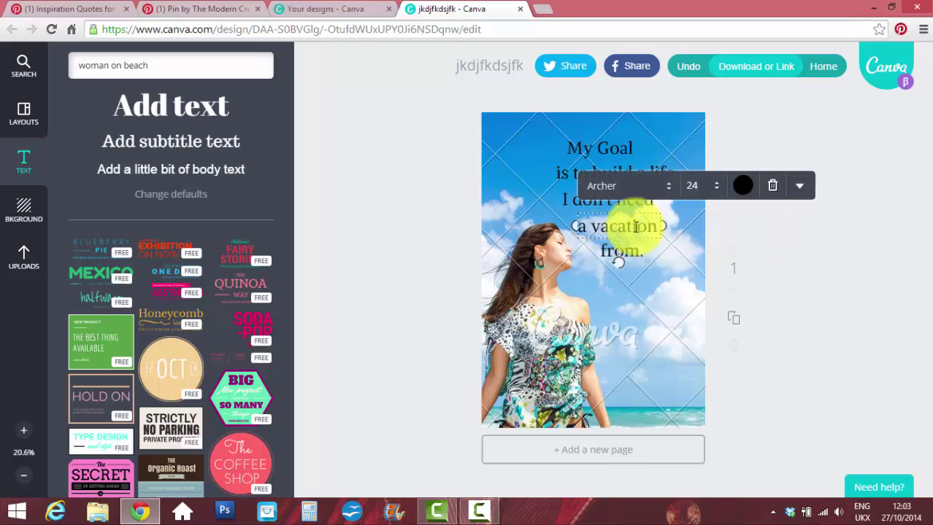
click(676, 232)
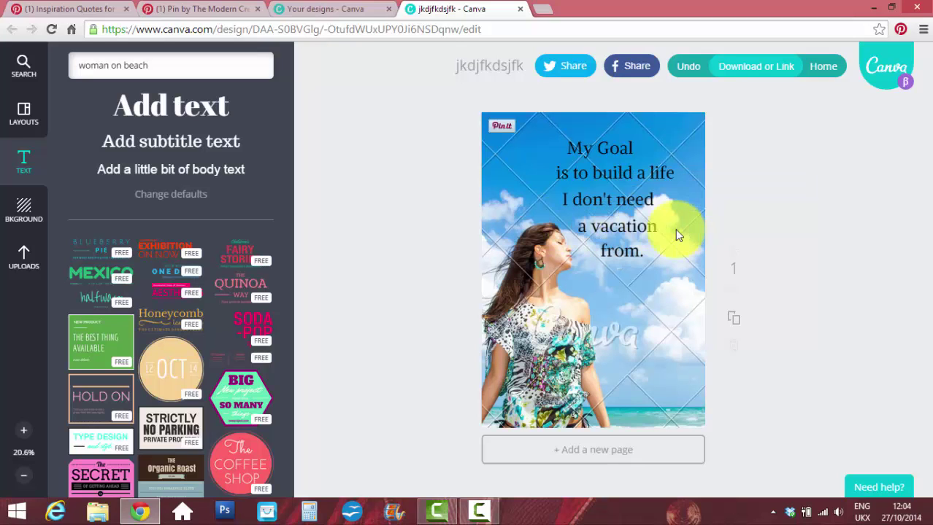
Set the font of the whole line "a vacation" to Satisfy.
click(654, 226)
drag(656, 226, 573, 226)
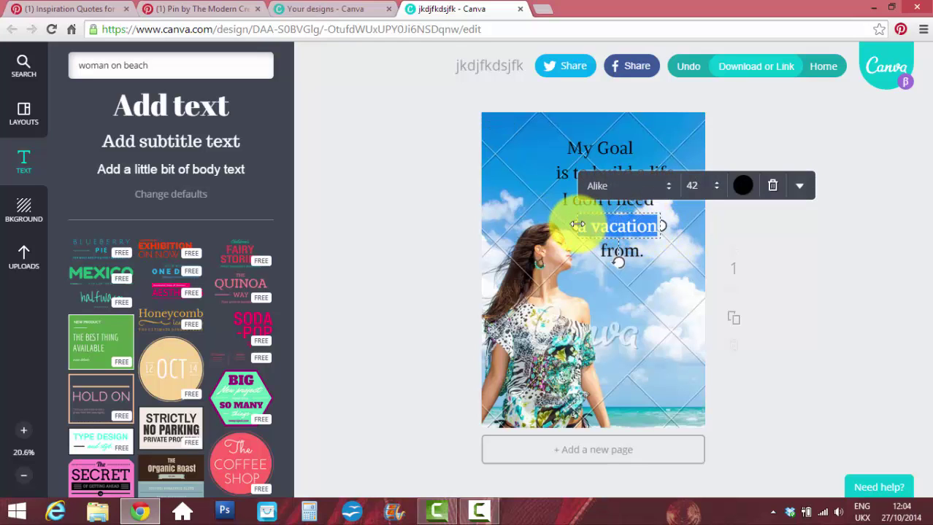
click(671, 192)
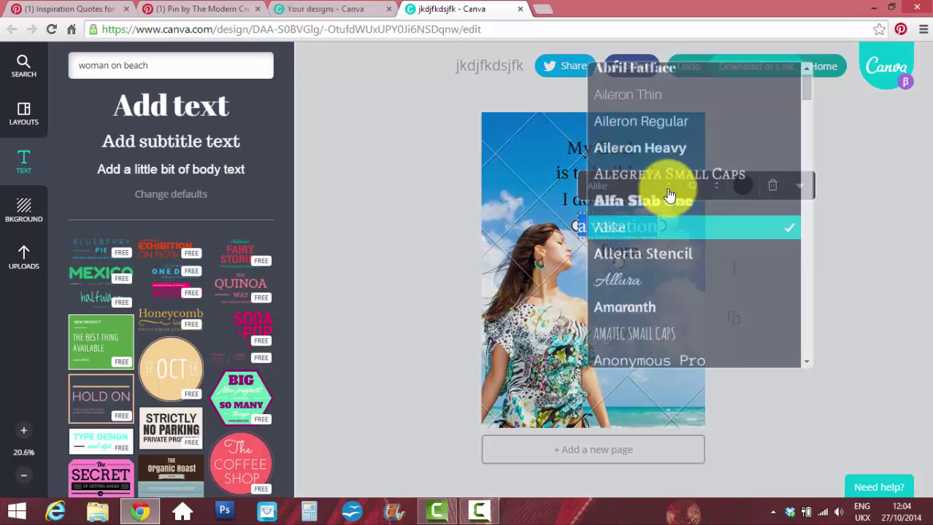
drag(807, 93, 812, 309)
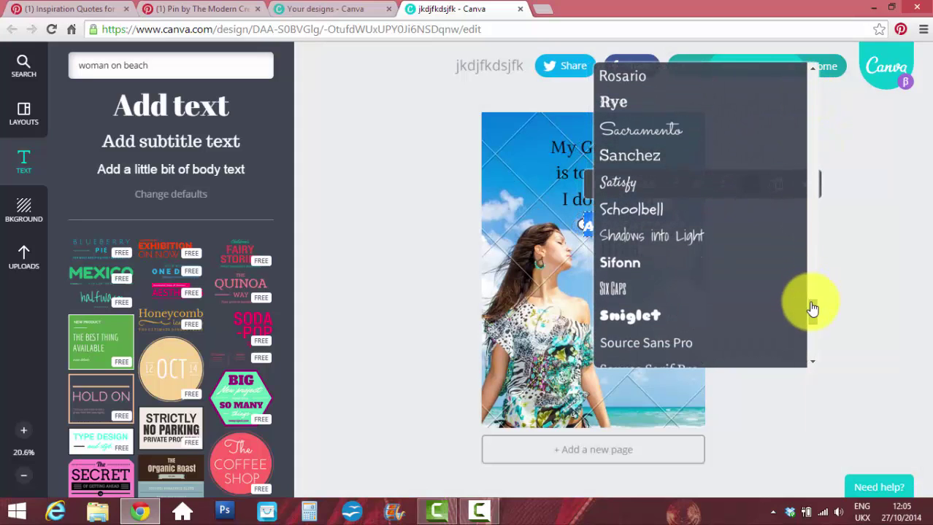
click(652, 191)
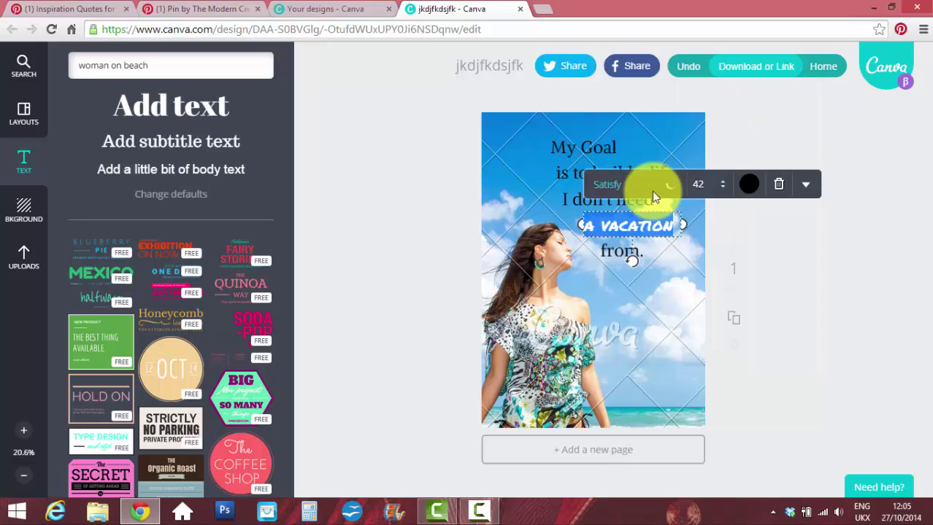
click(759, 235)
double_click(632, 224)
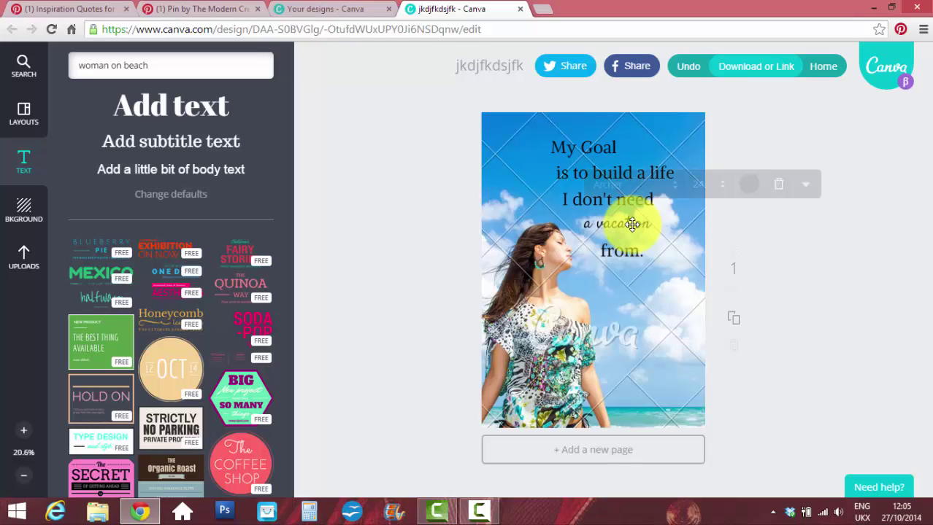
click(675, 191)
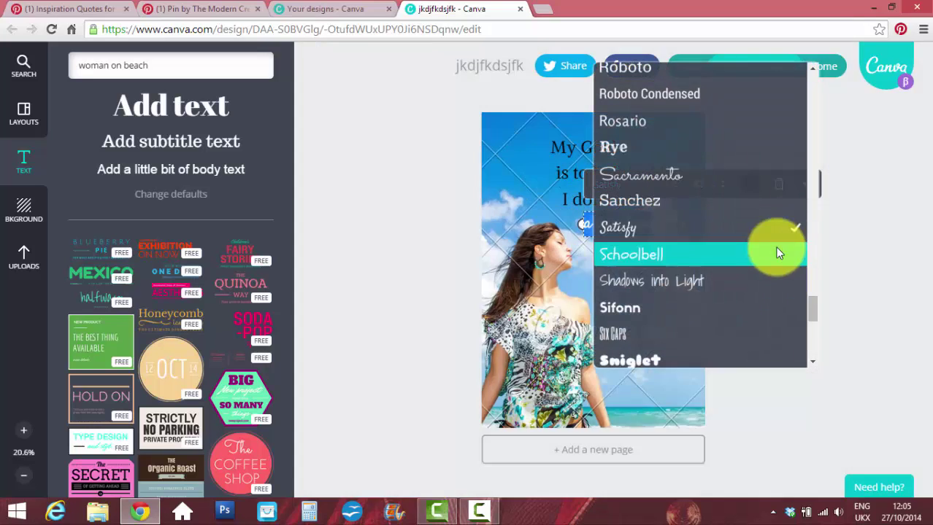
drag(815, 318, 815, 341)
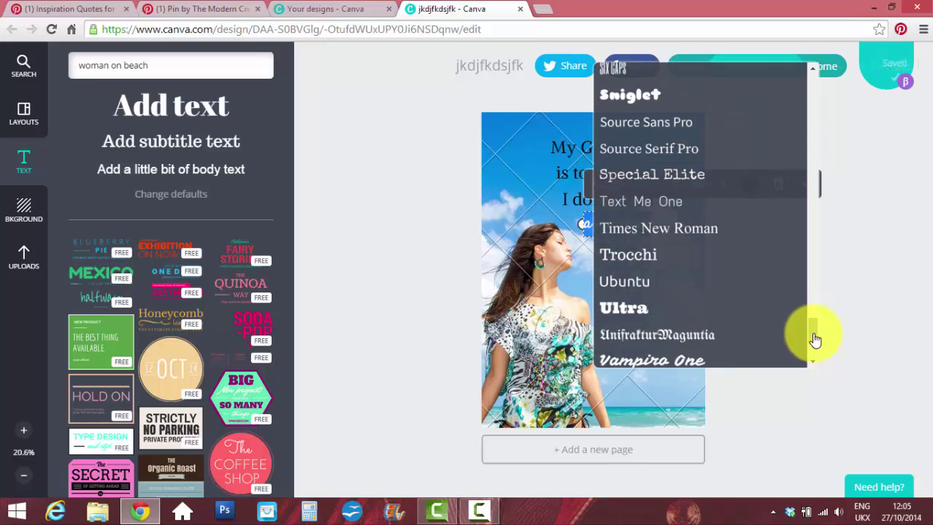
click(843, 298)
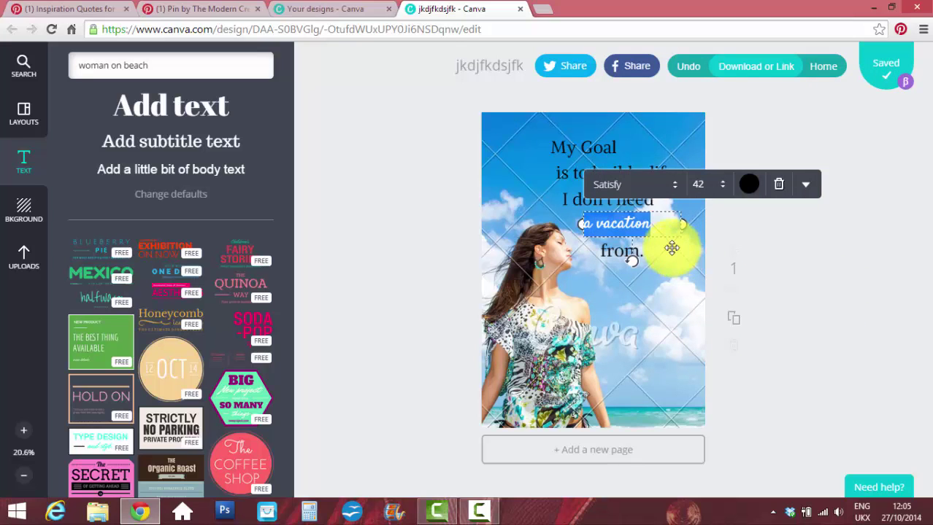
Try retyping the Satisfy line in capitals as "A VACATION".
drag(636, 228, 566, 221)
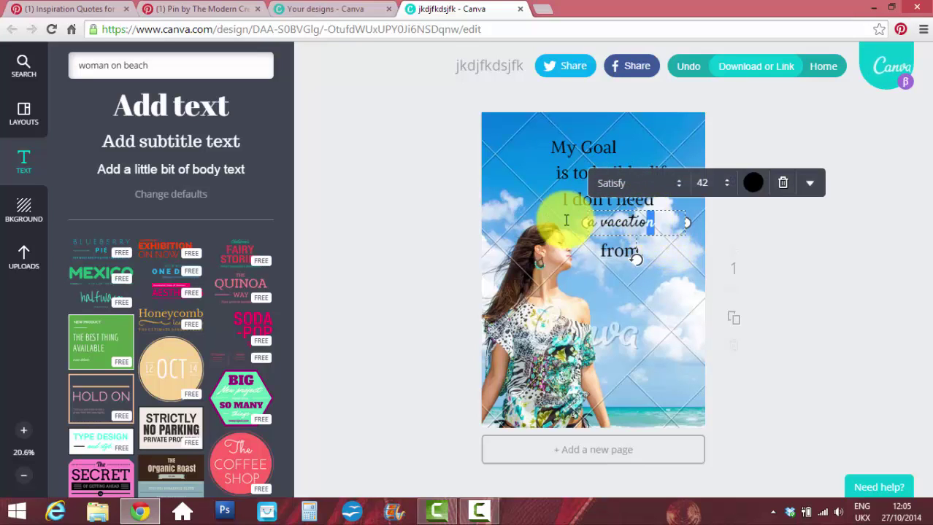
drag(660, 221, 585, 219)
click(671, 226)
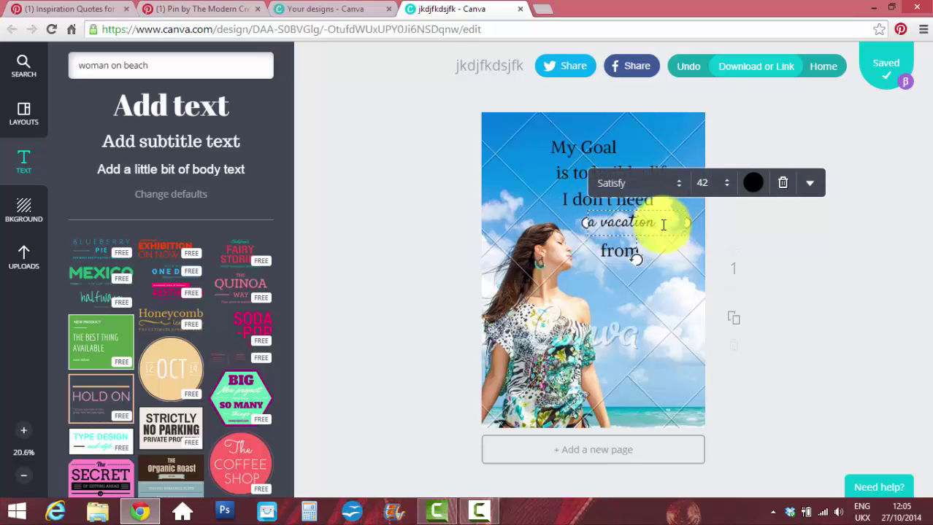
drag(663, 225, 586, 222)
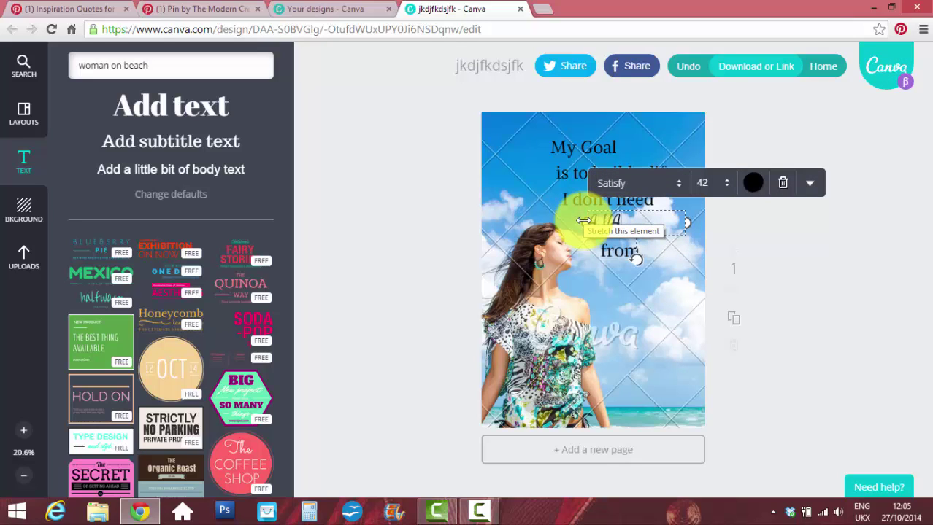
click(760, 234)
click(669, 231)
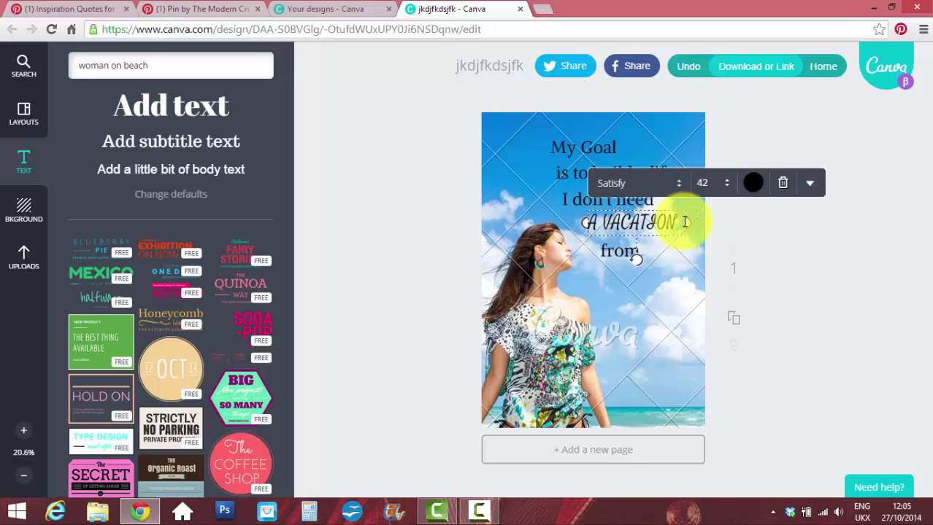
Retype the Satisfy line in lowercase as "a vacation" and set its font size to 64.
double_click(682, 223)
key(BackSpace)
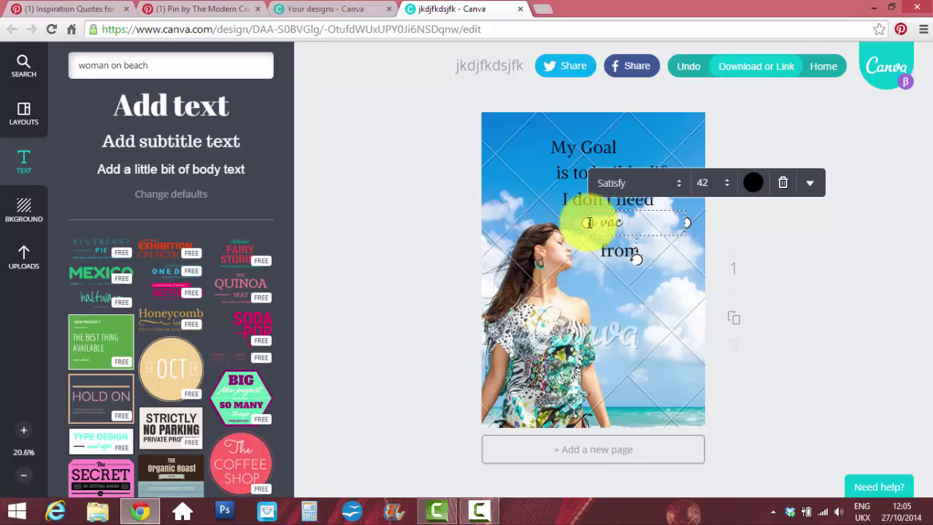
drag(588, 223, 672, 228)
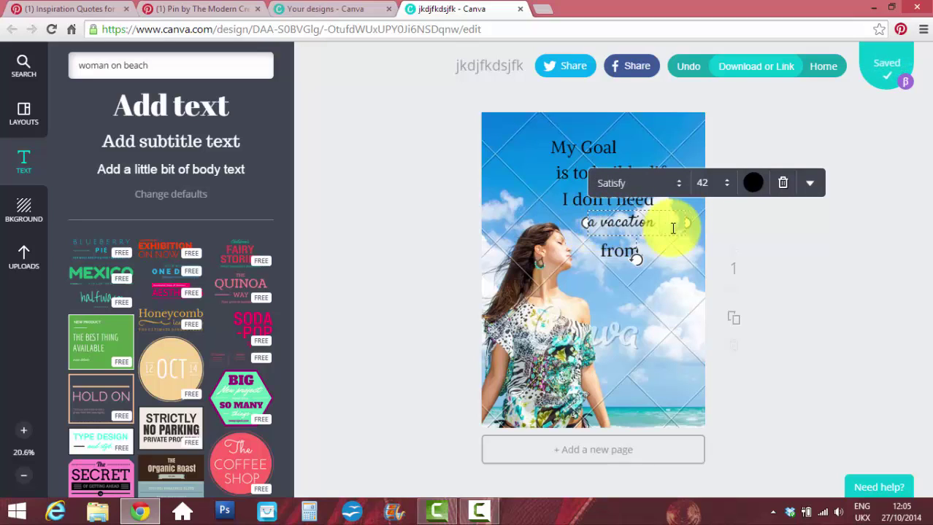
click(729, 184)
click(723, 414)
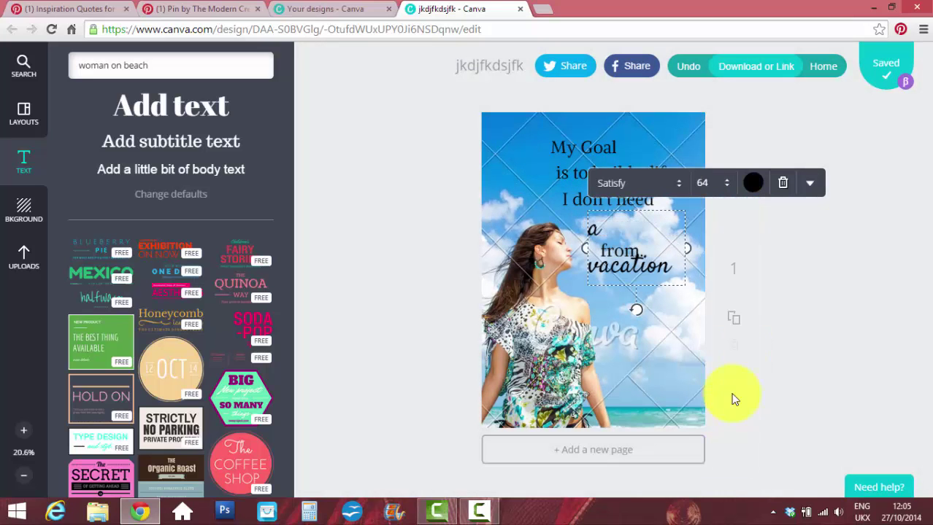
Widen the "a vacation" text box on both sides so the phrase fits on a single line.
drag(583, 248, 517, 218)
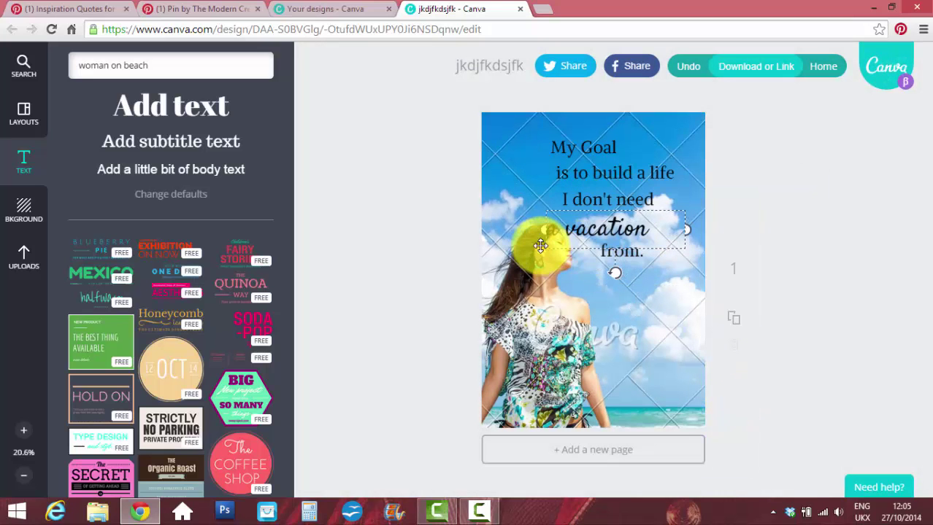
click(781, 229)
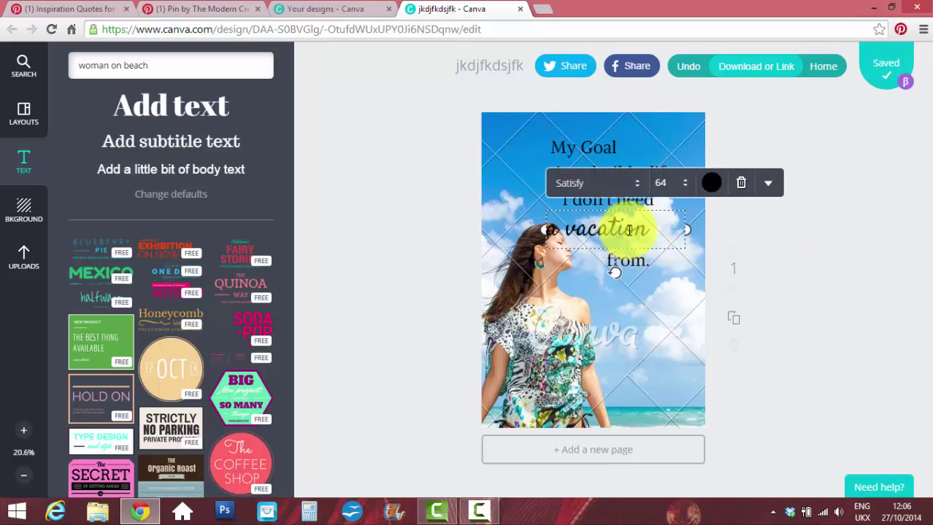
drag(685, 250, 703, 244)
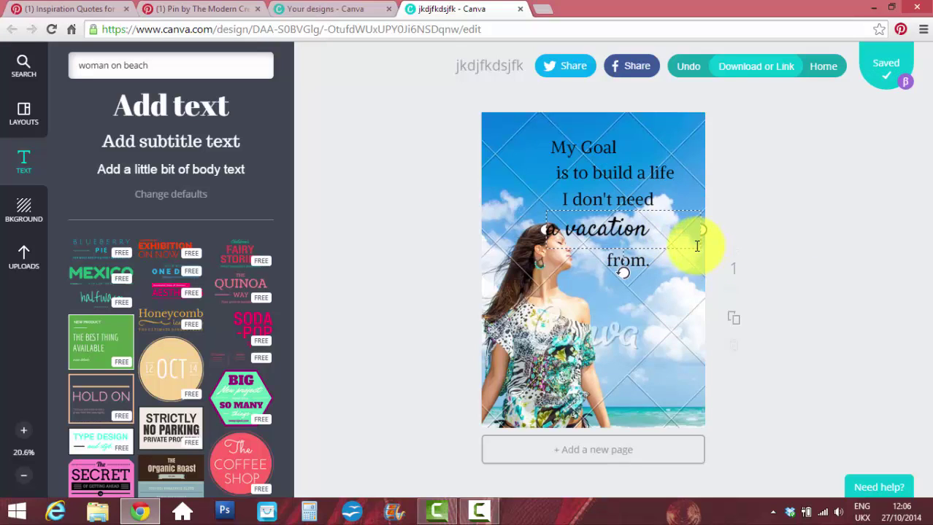
click(371, 245)
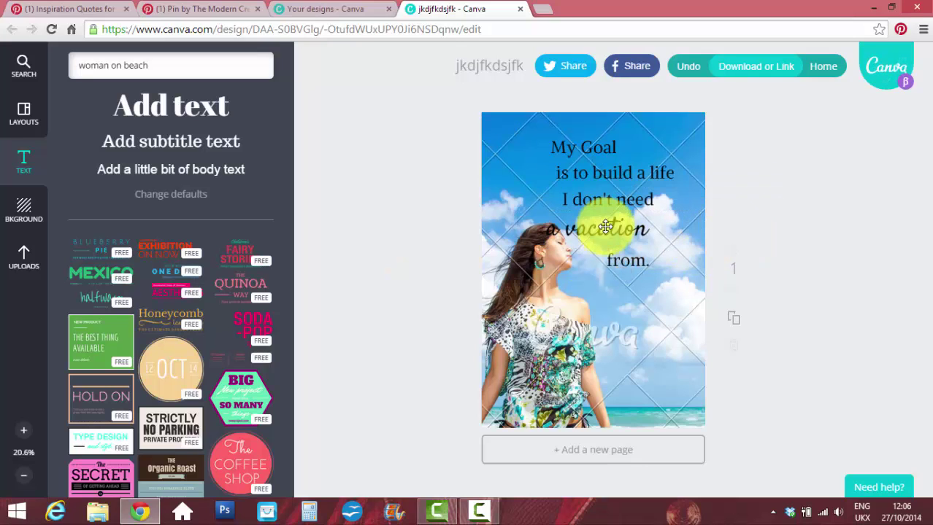
Reposition the quote lines as a staggered, evenly spaced block, shifting "a vacation" to the right and placing "from." close beneath it.
drag(605, 229, 640, 225)
click(584, 149)
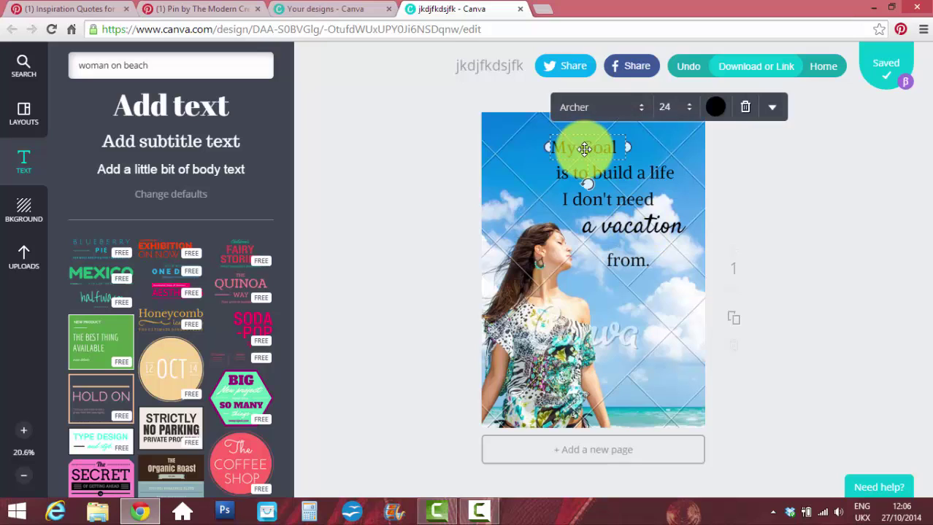
drag(588, 145, 618, 150)
drag(618, 174, 620, 198)
drag(626, 227, 646, 246)
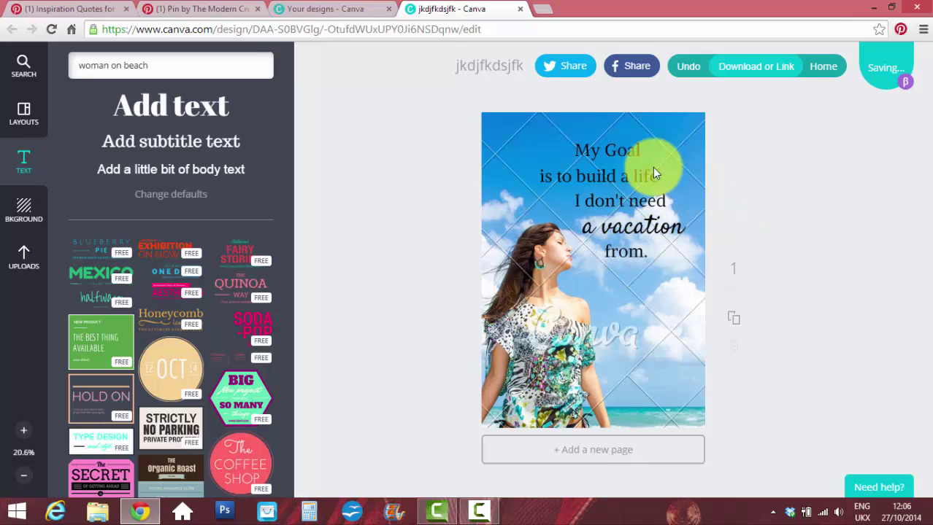
Try the Satisfy font on the whole "My Goal" line.
click(606, 149)
drag(646, 150, 572, 149)
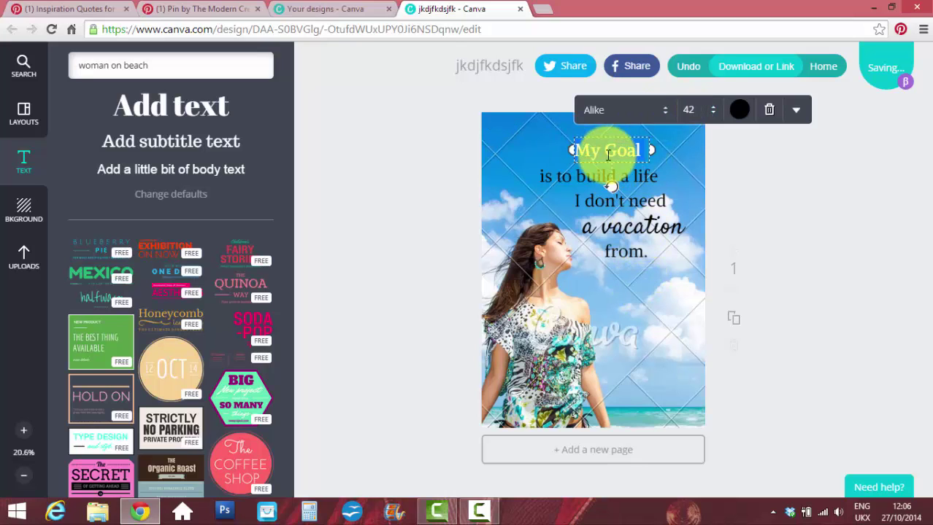
click(640, 233)
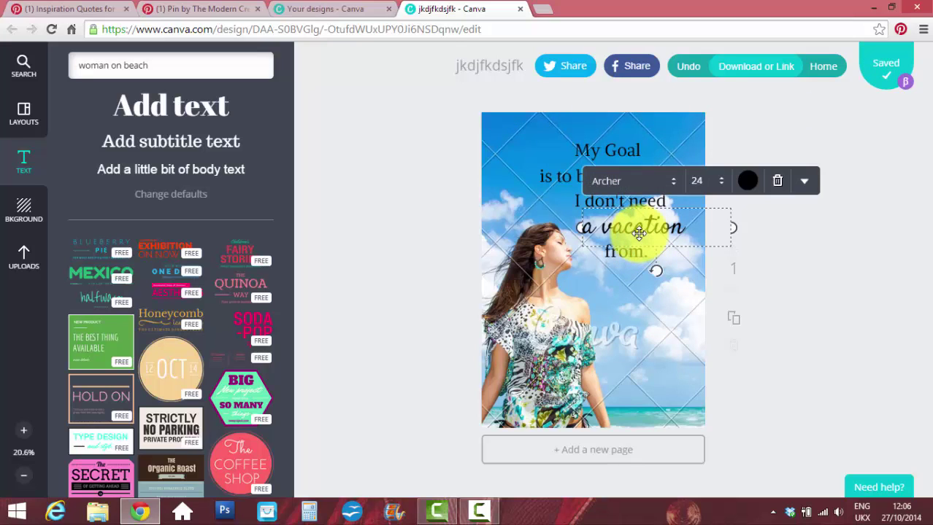
click(606, 150)
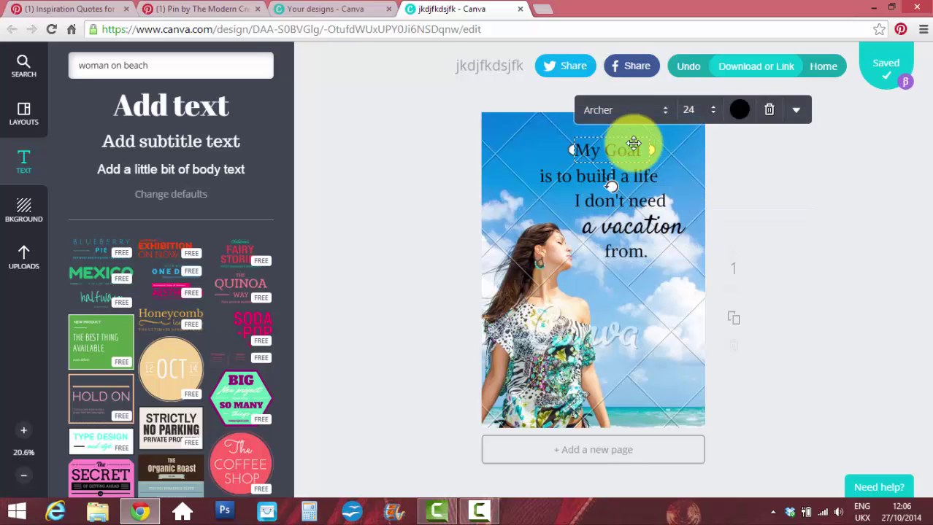
click(666, 112)
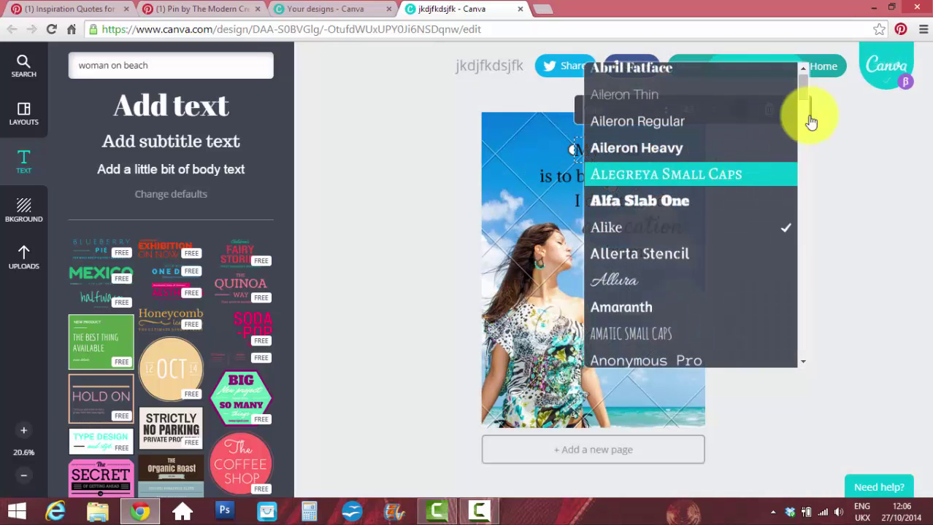
drag(802, 93, 806, 317)
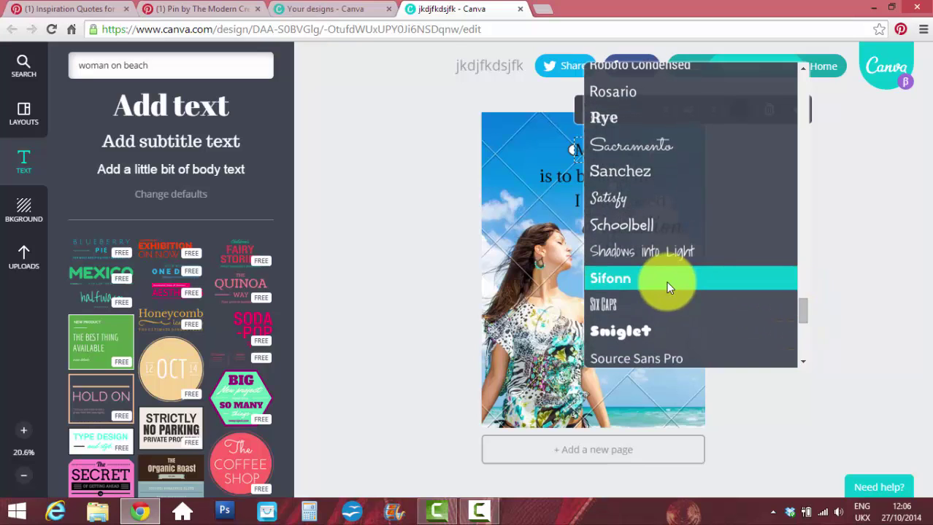
click(686, 194)
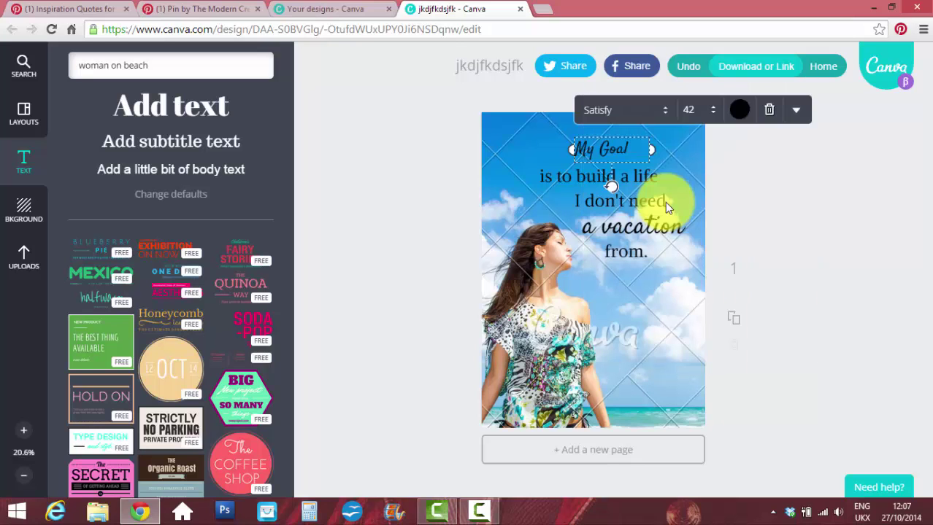
Try "My Goal" at font size 64 and move it up, clear of the line below.
click(713, 111)
click(717, 353)
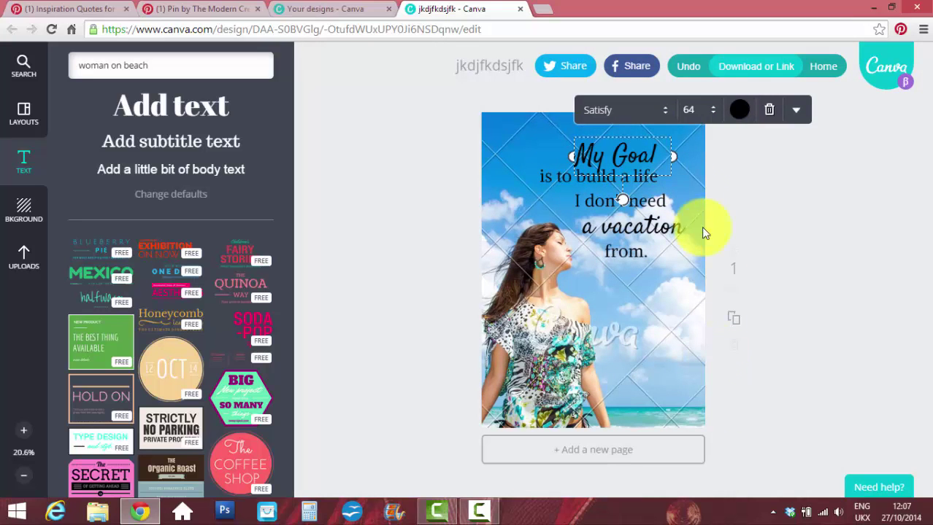
click(775, 204)
drag(617, 161, 608, 146)
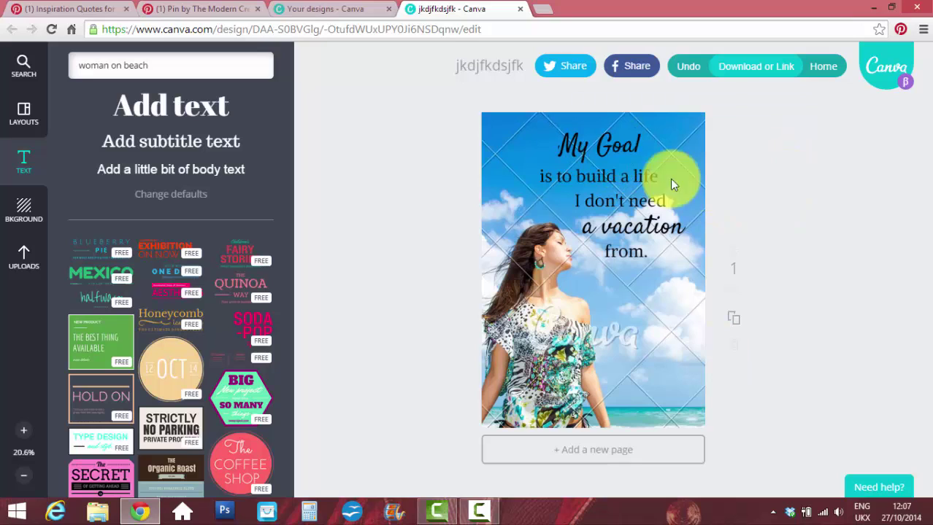
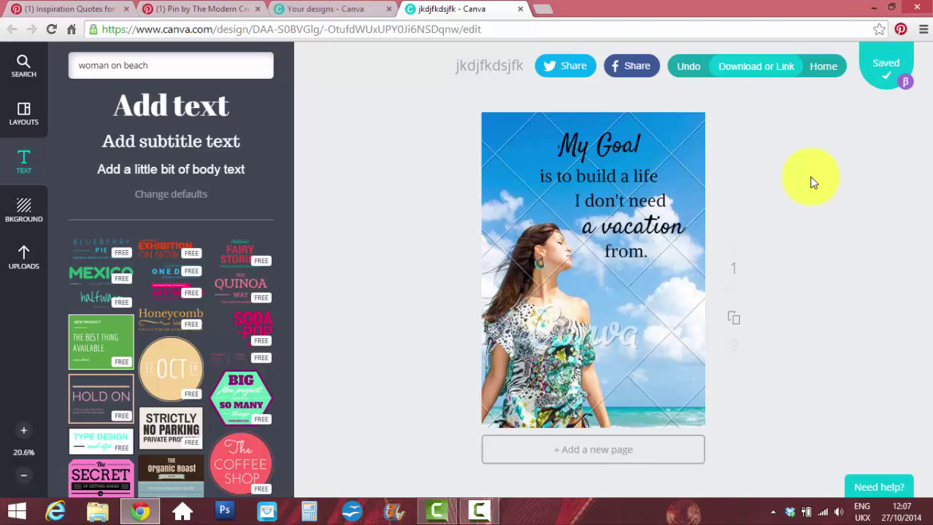
Undo the move, font size change and Satisfy font change on the "My Goal" line.
key(ctrl+z)
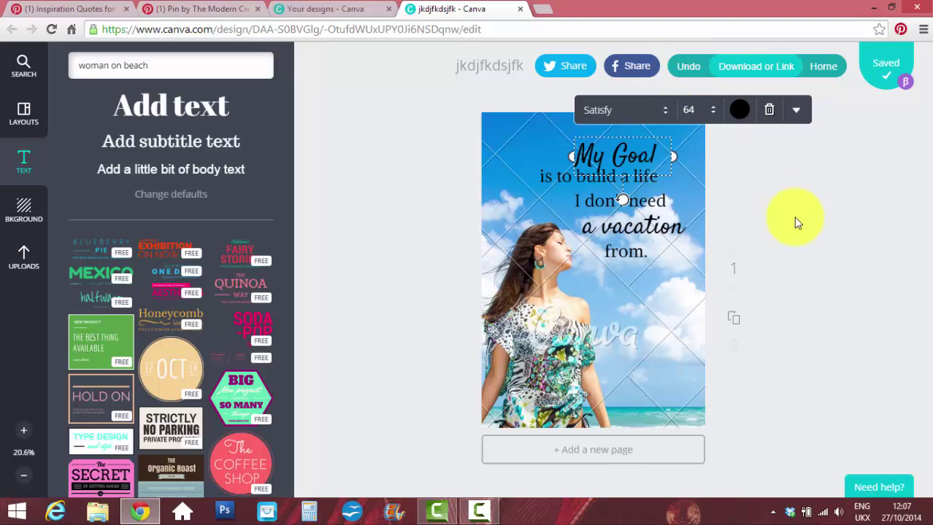
key(ctrl+z)
key(ctrl+z)
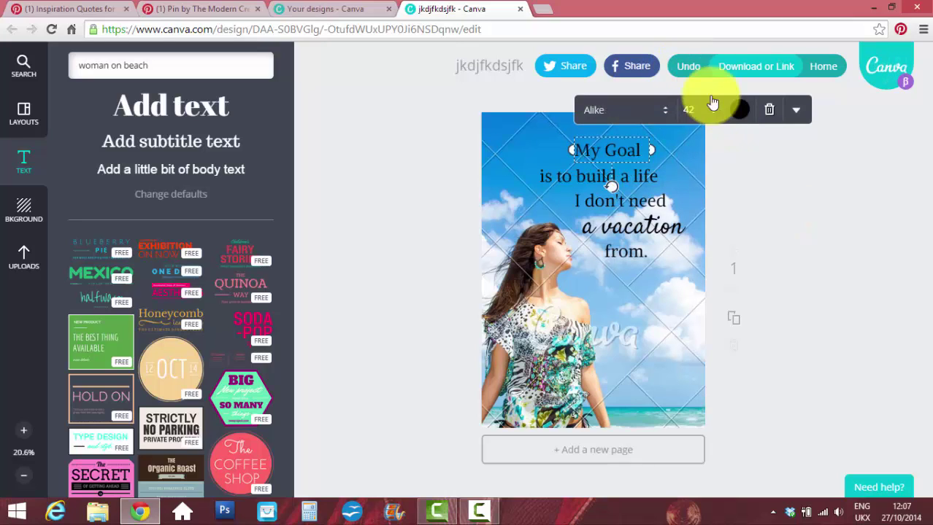
click(781, 201)
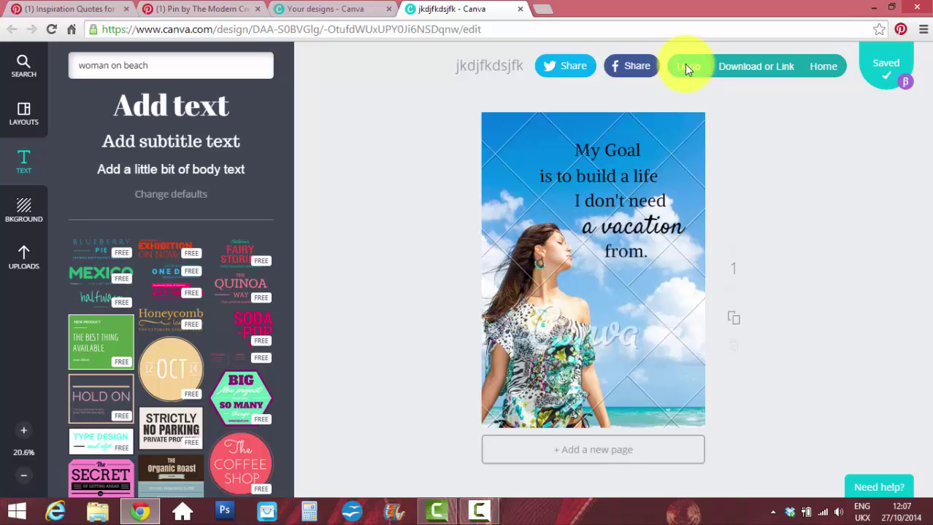
click(685, 65)
click(612, 151)
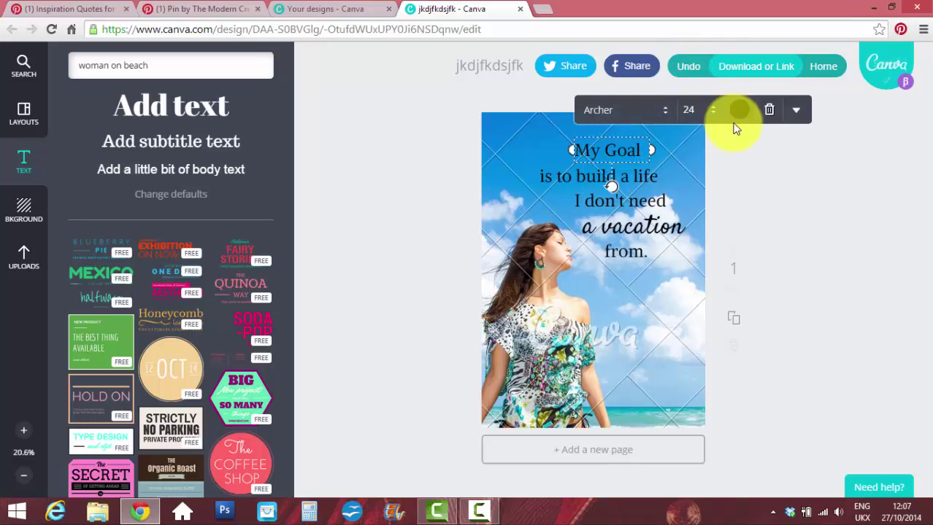
click(781, 227)
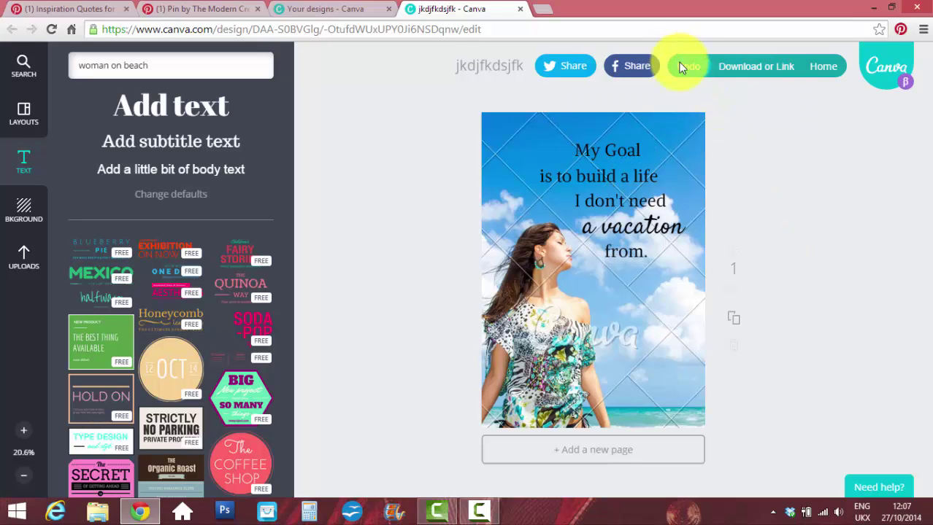
Set the "My Goal" line to font size 56 and move it slightly up and left above the second line.
click(625, 156)
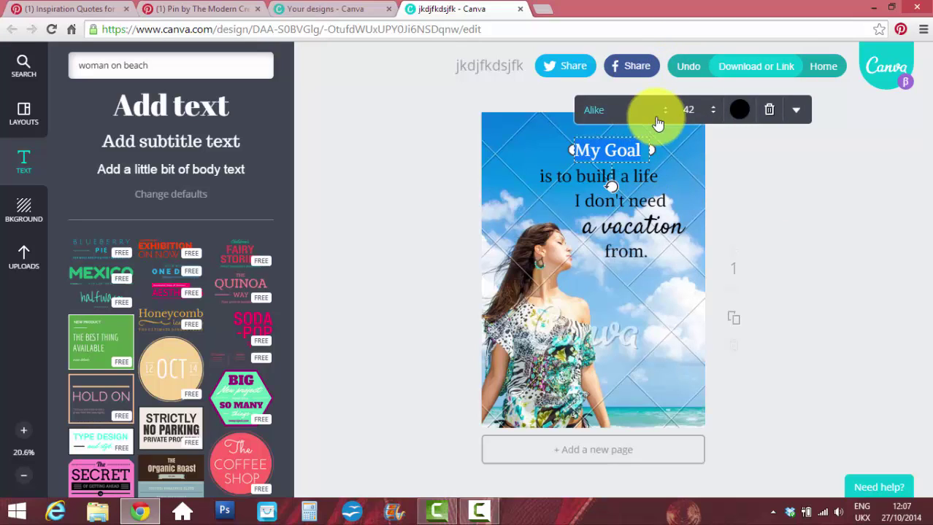
click(697, 111)
click(702, 327)
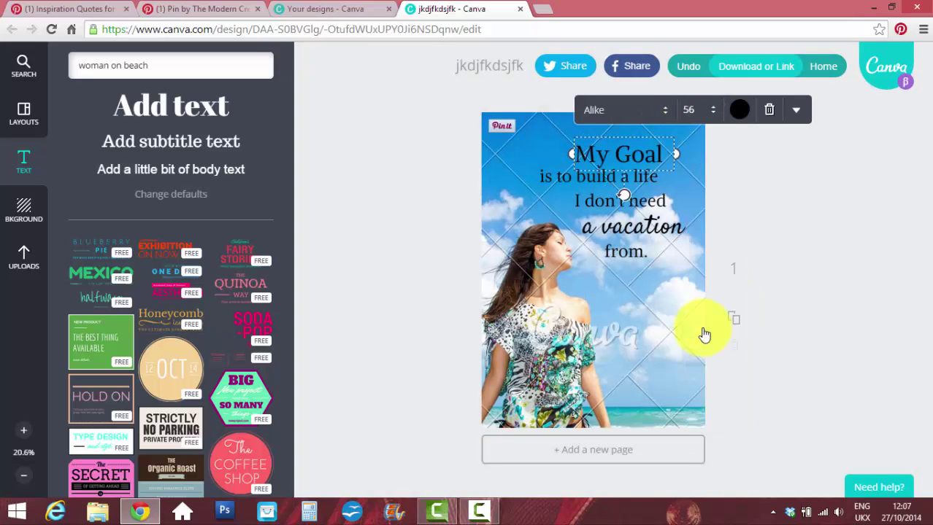
click(733, 254)
drag(631, 157, 547, 147)
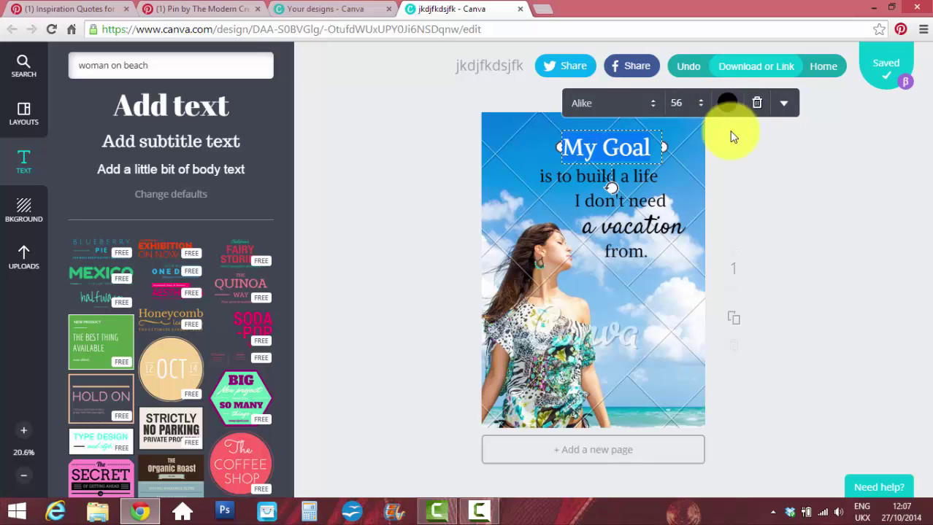
Try white as the text colour of the "My Goal" line.
click(650, 177)
click(633, 148)
drag(635, 150, 558, 150)
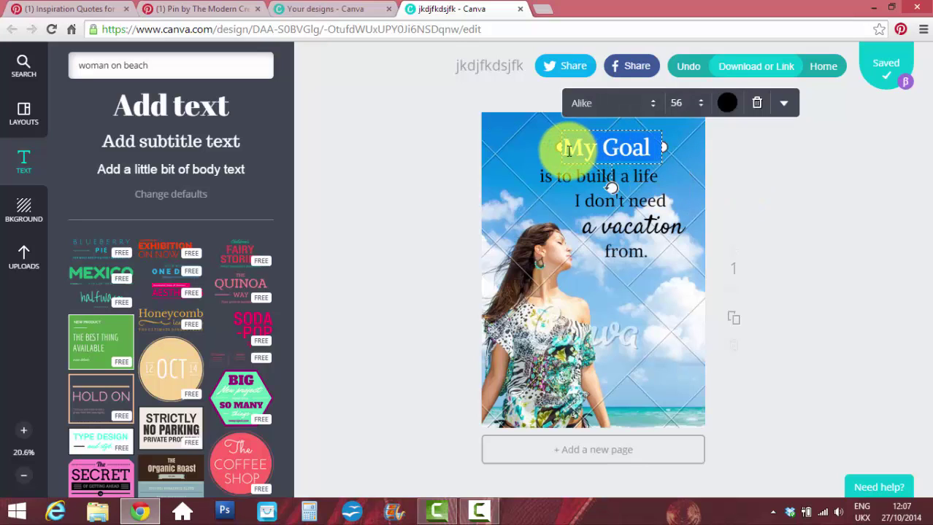
click(727, 103)
click(709, 177)
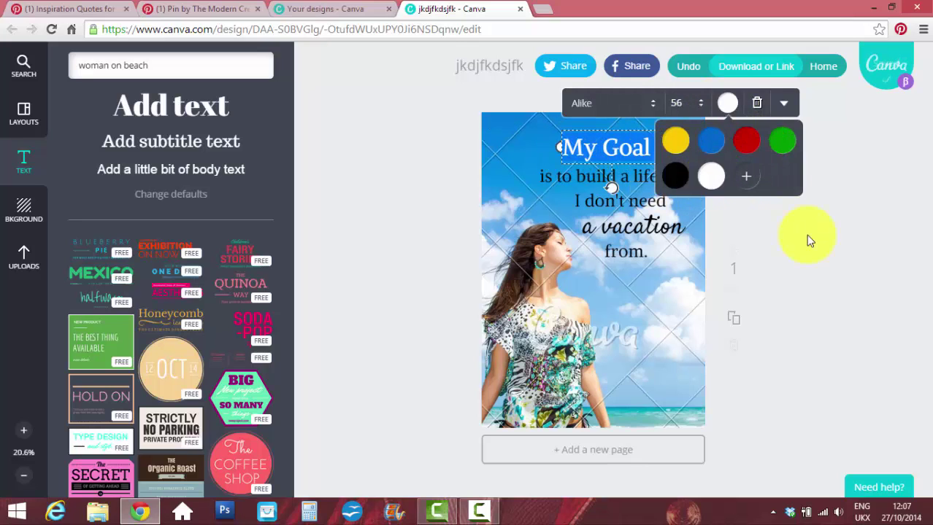
click(806, 234)
Try shifting "My Goal" slightly right and the second, third and "from." lines slightly left.
mouse_move(630, 148)
mouse_down()
mouse_move(622, 148)
mouse_move(633, 152)
mouse_up()
drag(618, 187, 592, 204)
drag(620, 253, 617, 263)
Try white as the text colour of the line "is to build a life".
click(612, 180)
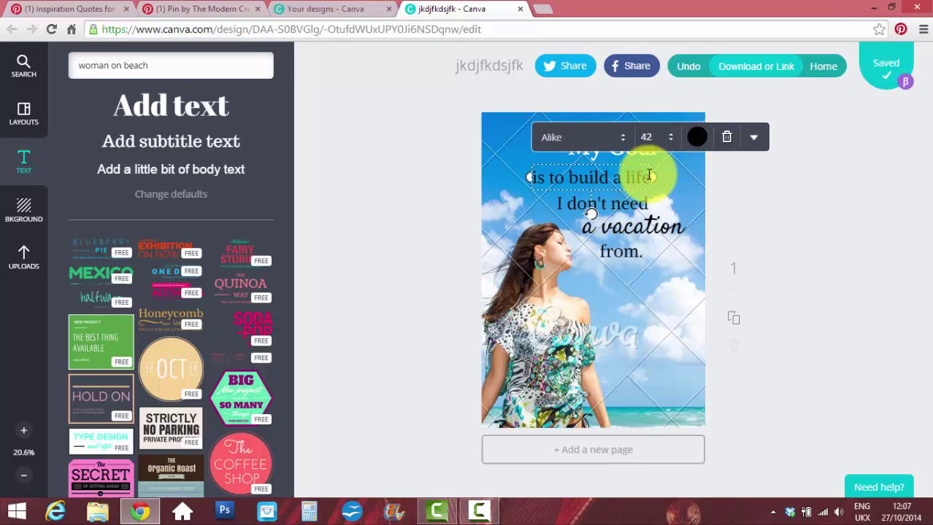
drag(648, 183, 529, 176)
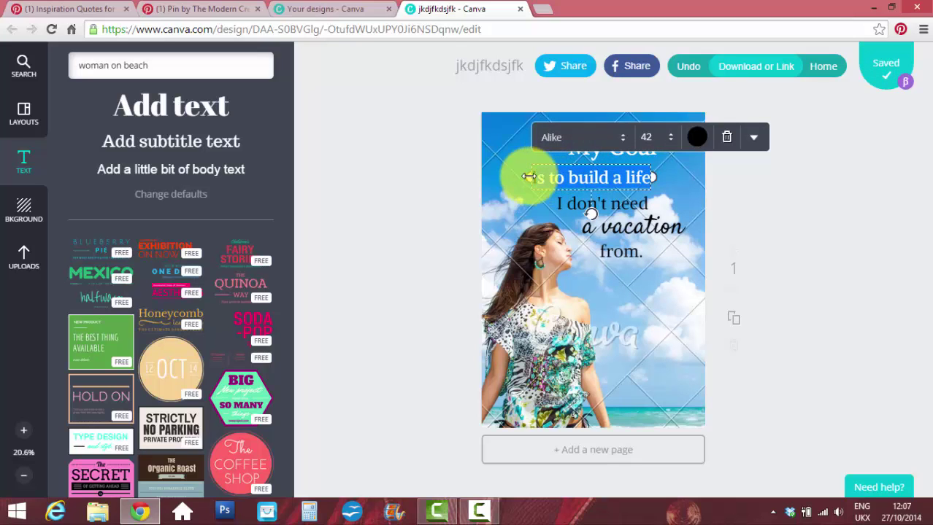
click(695, 144)
click(681, 209)
click(761, 251)
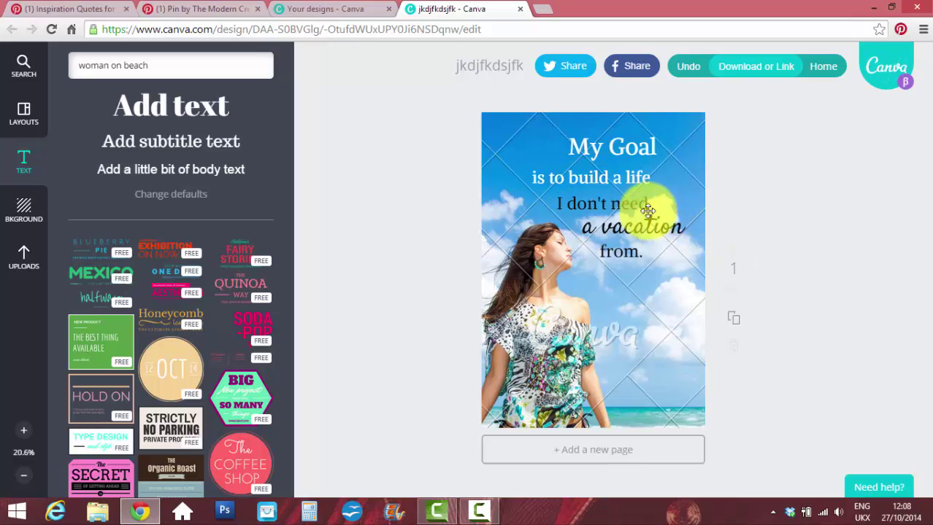
Move the line "I don't need" slightly up and left and try white as its text colour.
drag(647, 211, 540, 202)
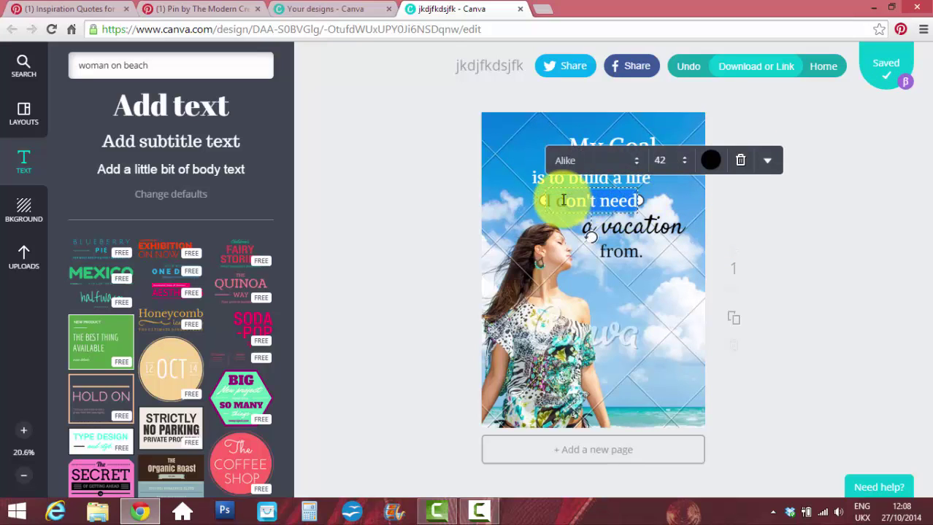
click(710, 160)
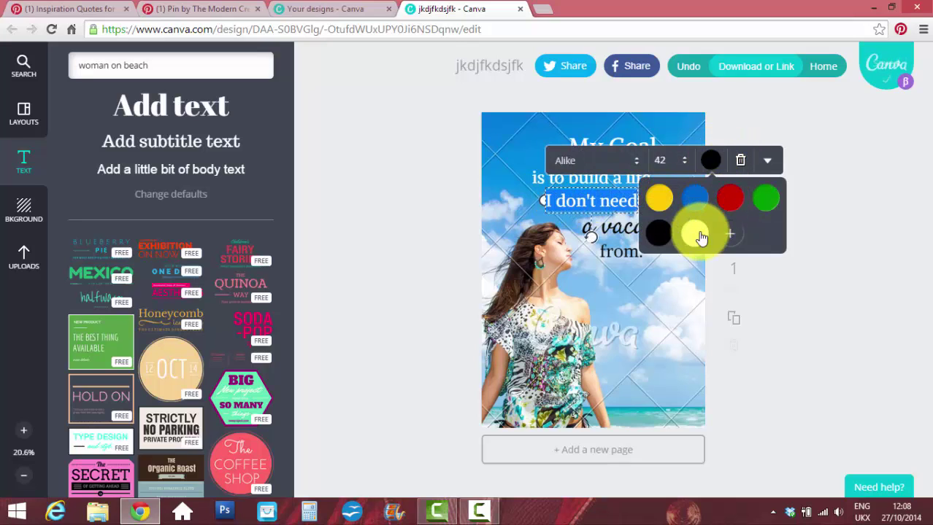
click(695, 233)
click(739, 296)
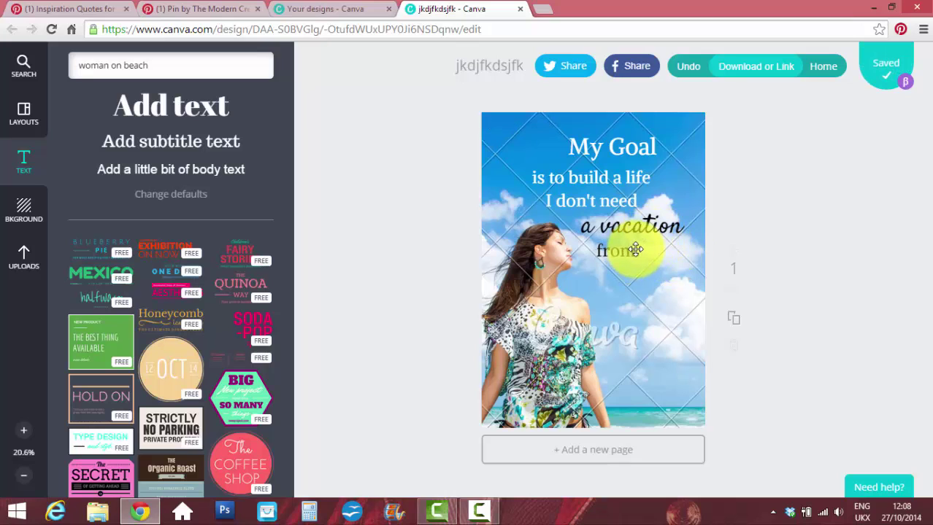
Try "a vacation" at font size 80, then shift it left and move "from." to the right beneath it.
click(637, 247)
click(661, 229)
drag(643, 227, 562, 224)
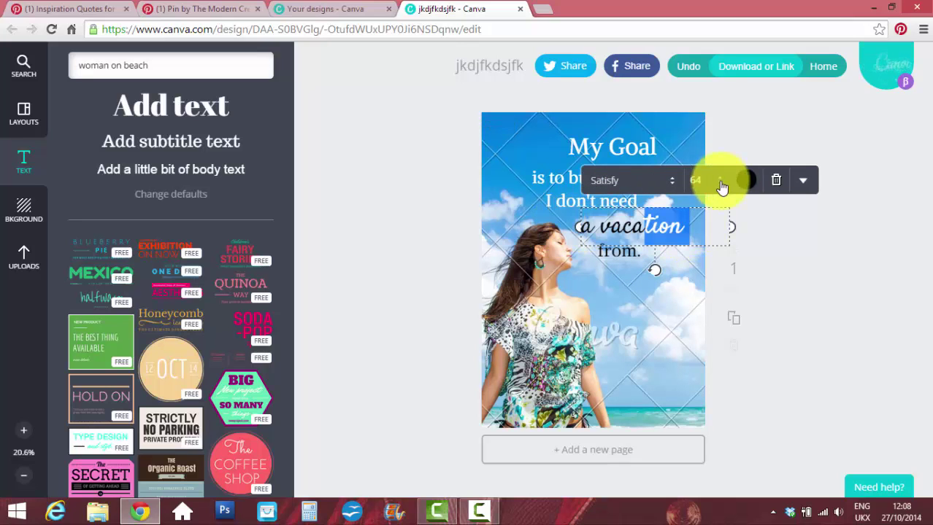
click(708, 228)
drag(709, 228, 577, 227)
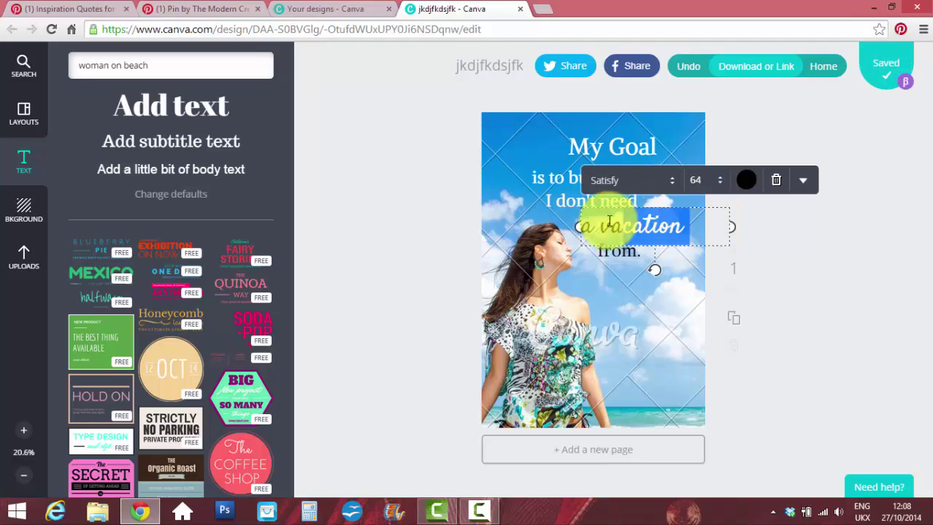
click(720, 180)
click(713, 389)
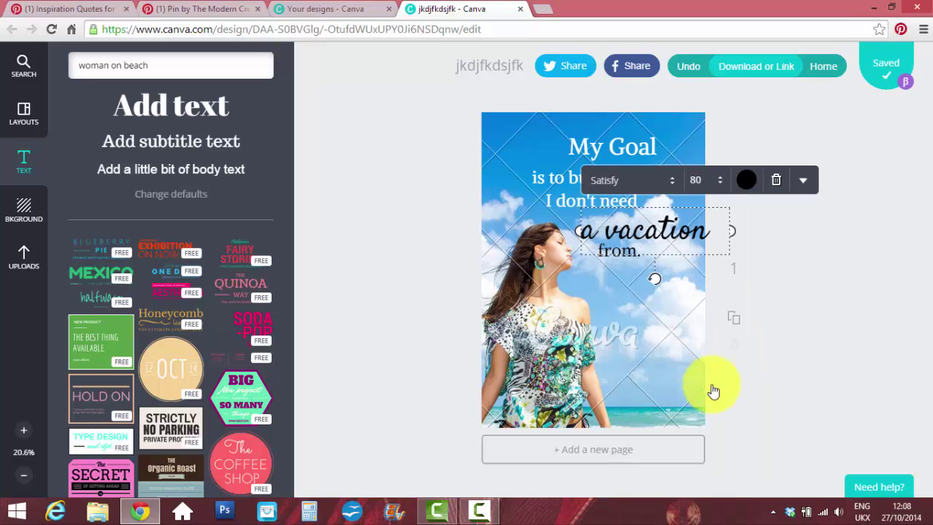
click(815, 294)
mouse_move(636, 253)
mouse_down()
mouse_move(630, 278)
mouse_move(637, 256)
mouse_up()
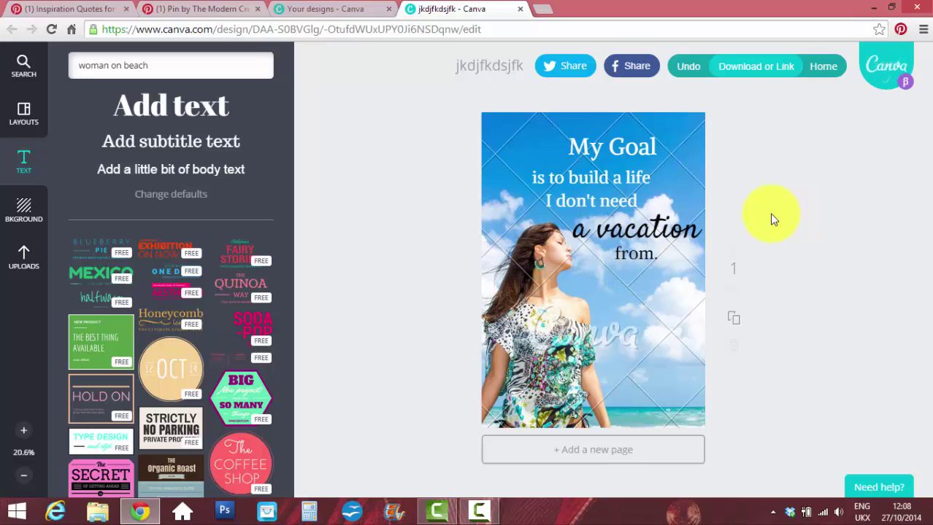
Undo the enlargement of "a vacation", the white text colours and the latest repositioning of the quote lines.
key(ctrl+z)
key(ctrl+z)
key(ctrl+z)
key(ctrl+z)
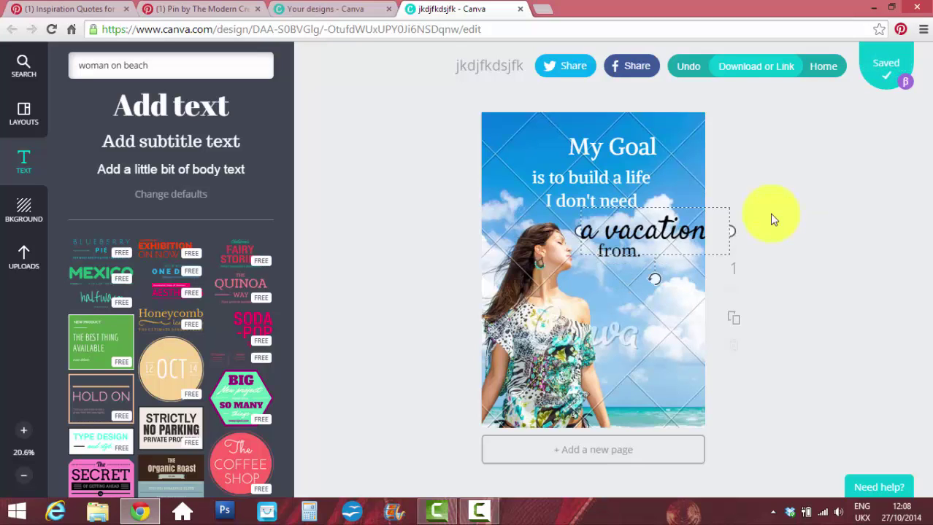
key(ctrl+z)
key(ctrl+z)
key(ctrl+z)
key(ctrl+z)
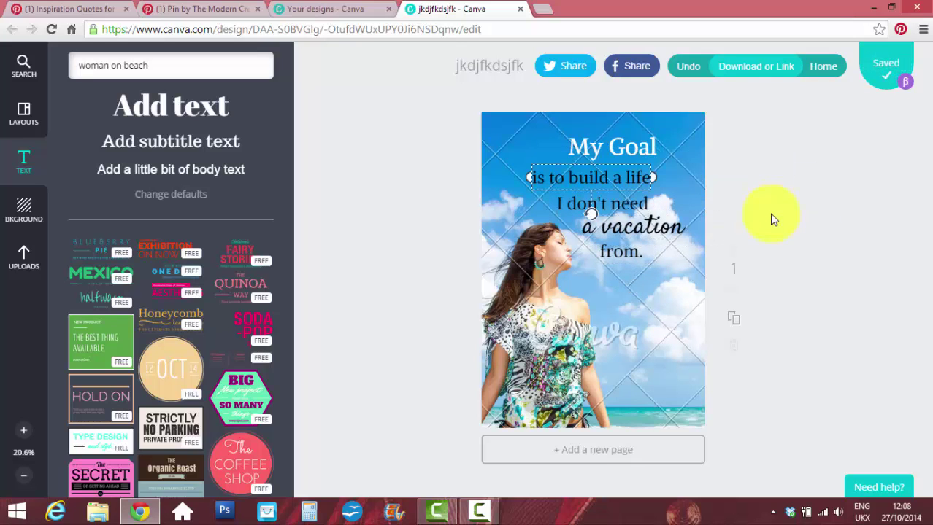
key(ctrl+z)
key(ctrl+z)
key(ctrl+z)
key(ctrl+z)
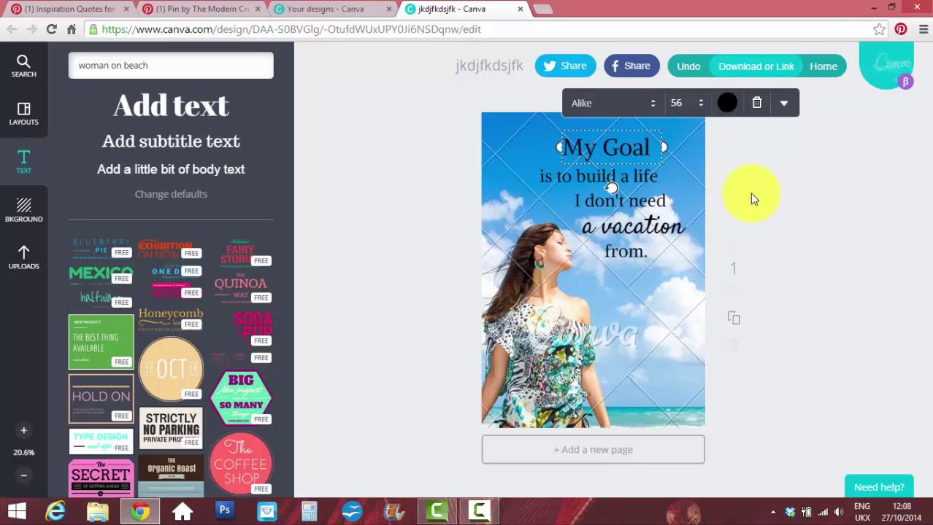
click(754, 199)
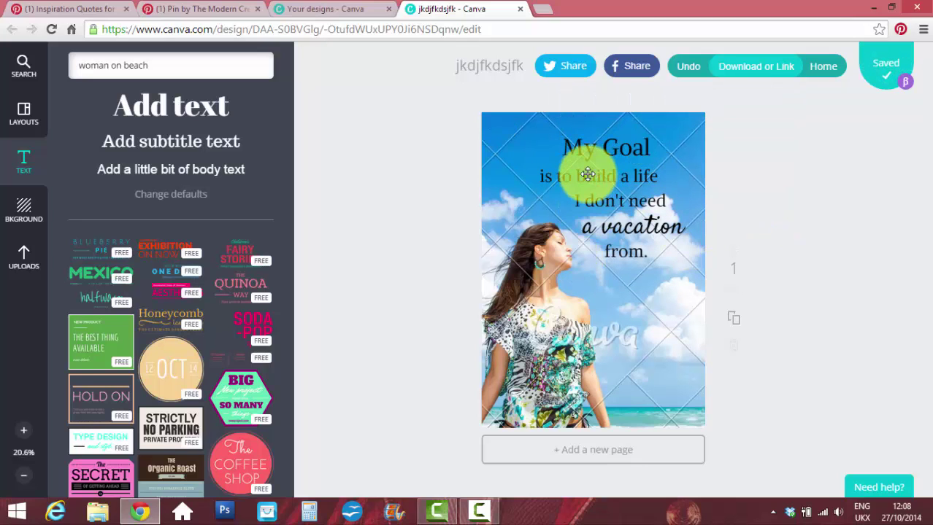
Shift the line "is to build a life" slightly left and nudge the quote lines into a staggered arrangement.
drag(588, 174, 579, 173)
click(790, 208)
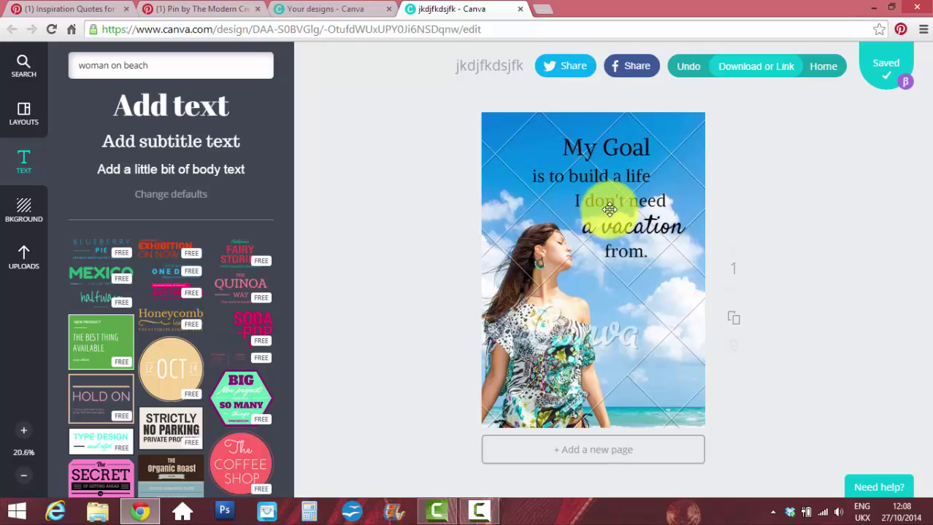
mouse_move(614, 206)
mouse_down()
mouse_move(604, 204)
mouse_move(612, 204)
mouse_up()
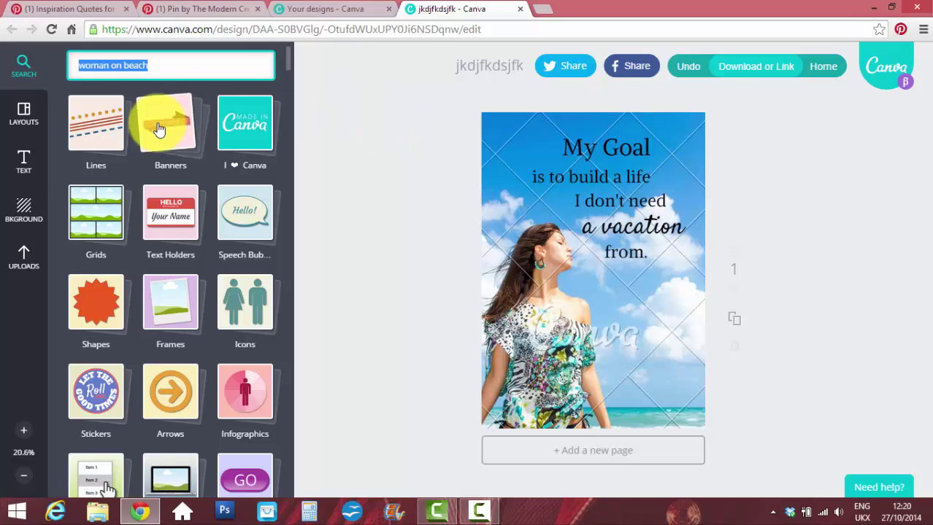
Add a subtitle text near the photo's lower edge reading "The Modern Creative's Resource on Facebook" and widen its box to fit one line.
click(29, 167)
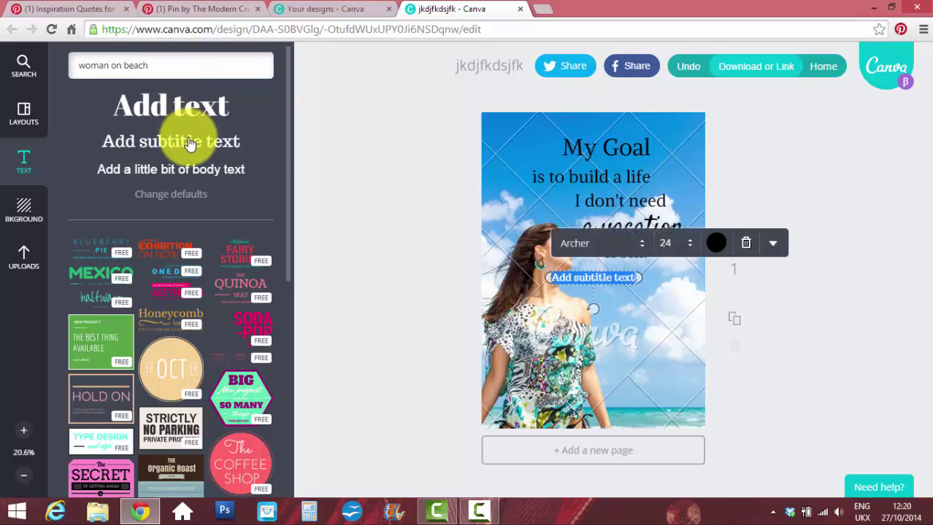
click(618, 273)
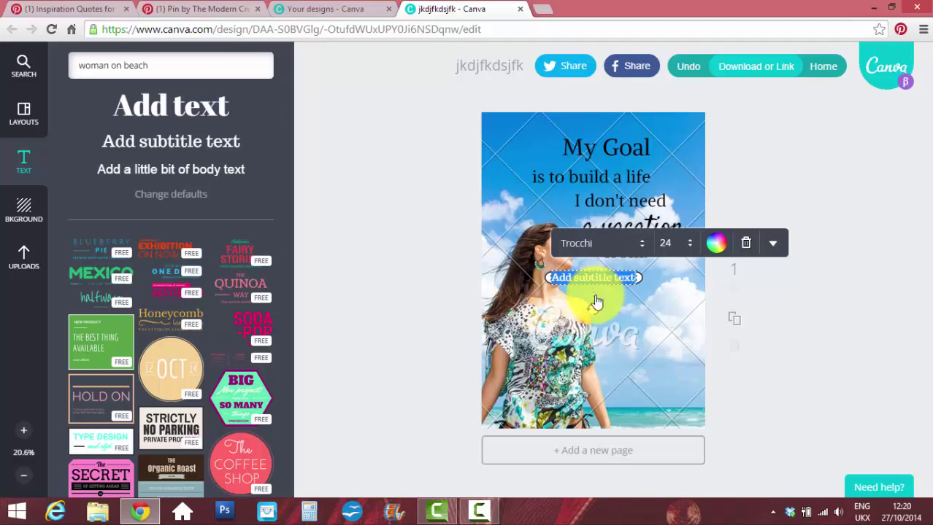
drag(595, 289, 565, 398)
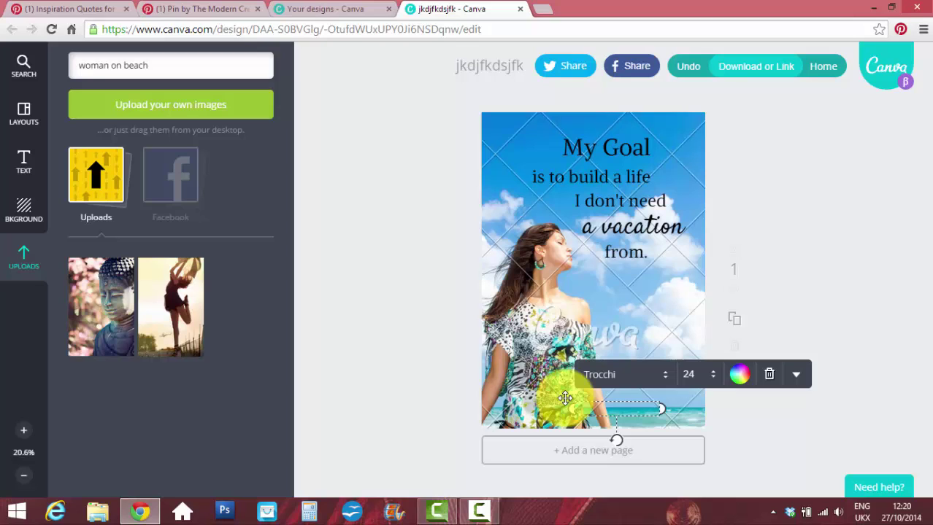
text(The Modern Creative's)
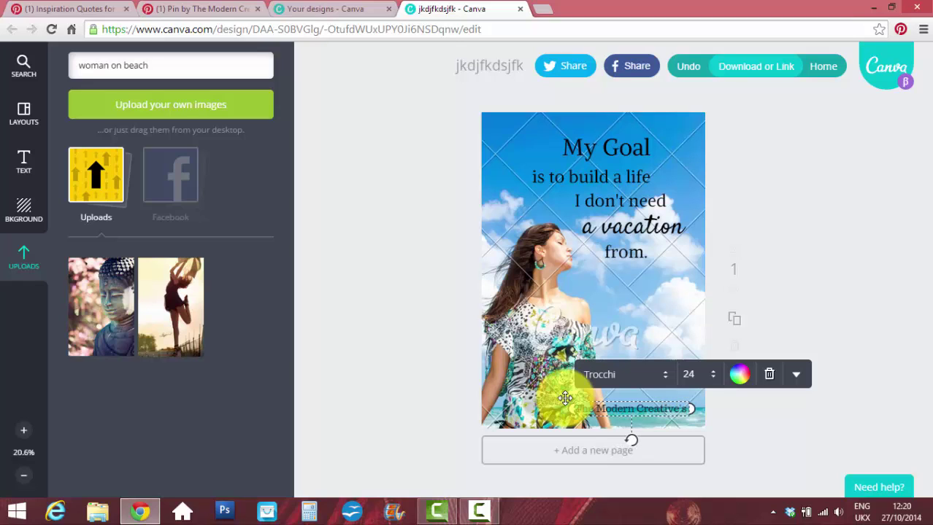
text( Resource)
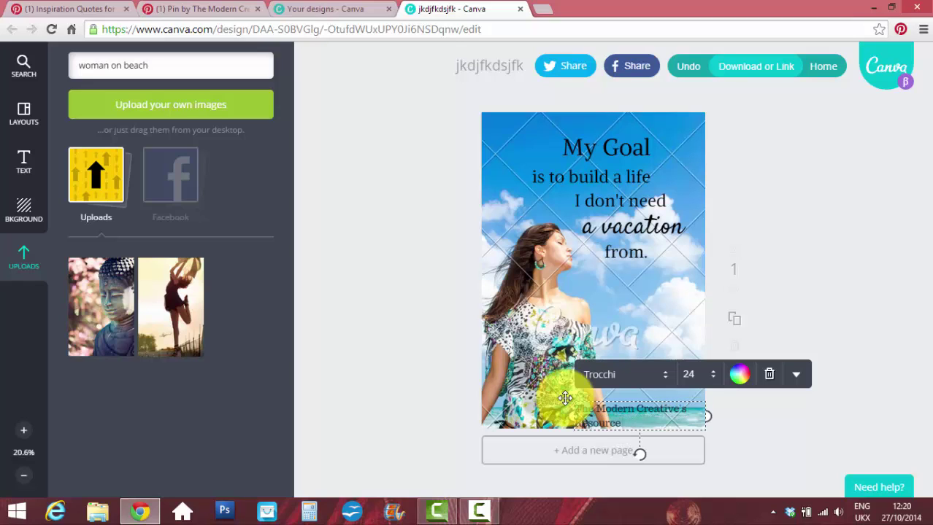
text( on Facebook)
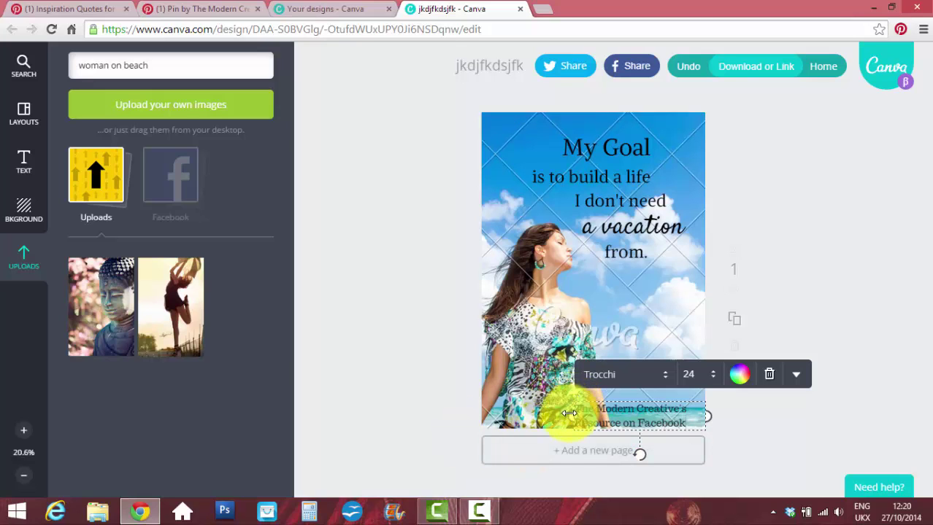
drag(569, 413, 468, 412)
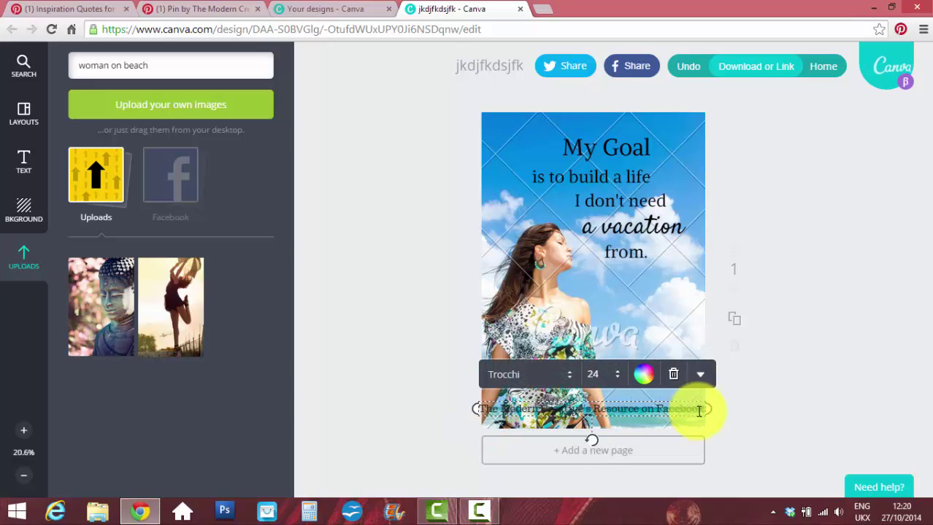
Set the Facebook credit line to font size 21 in white and move it to the poster's lower-right corner.
drag(701, 410, 482, 408)
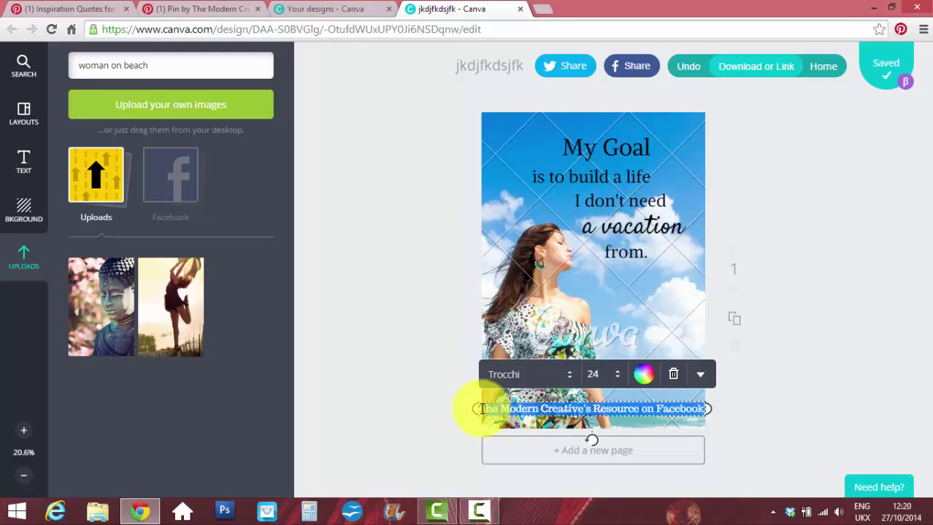
click(606, 375)
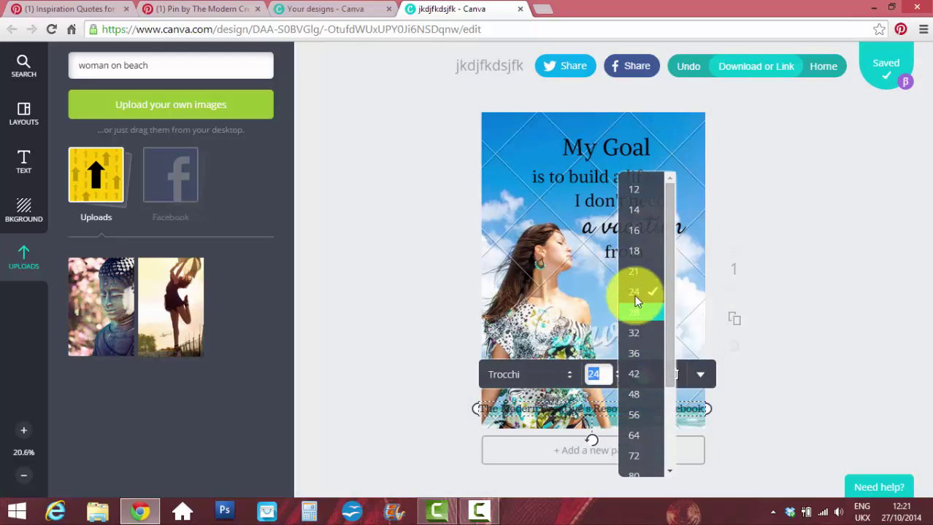
click(634, 275)
click(622, 418)
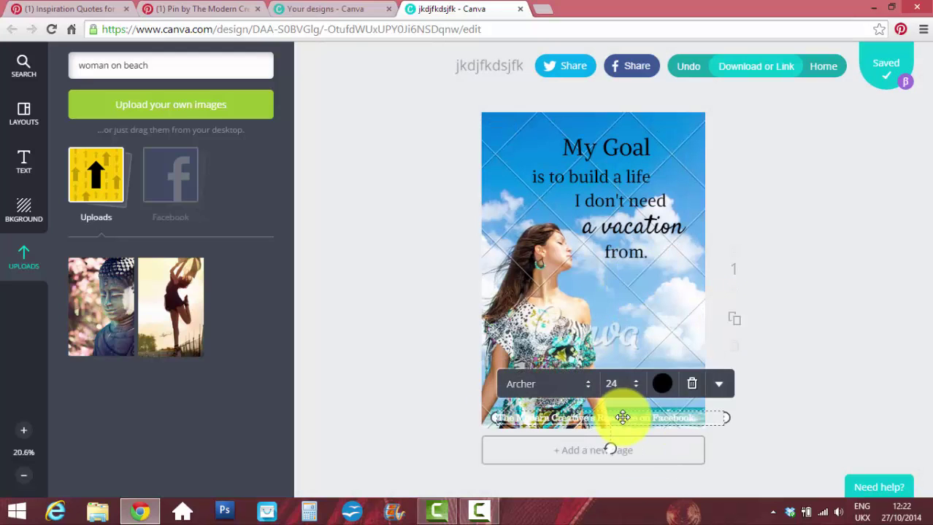
click(773, 414)
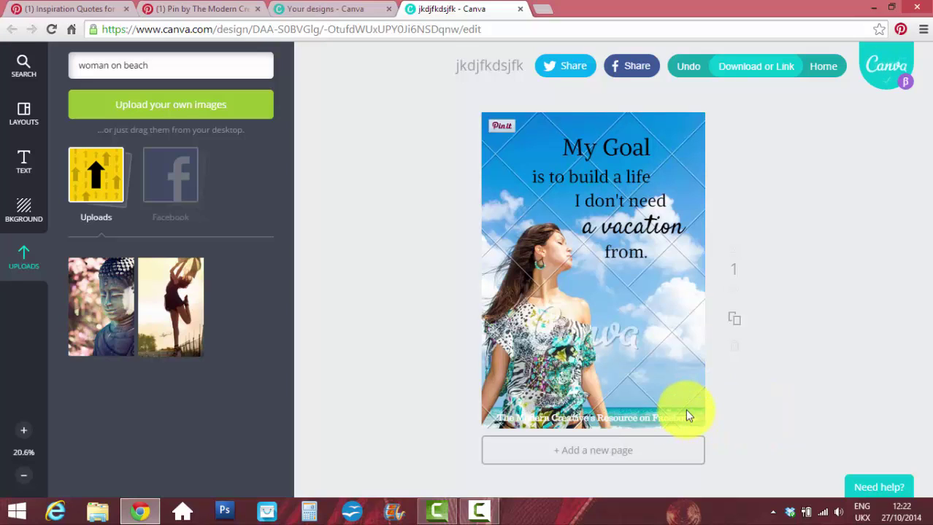
mouse_move(686, 416)
mouse_down()
mouse_move(691, 223)
mouse_move(673, 83)
mouse_move(701, 406)
mouse_move(685, 417)
mouse_up()
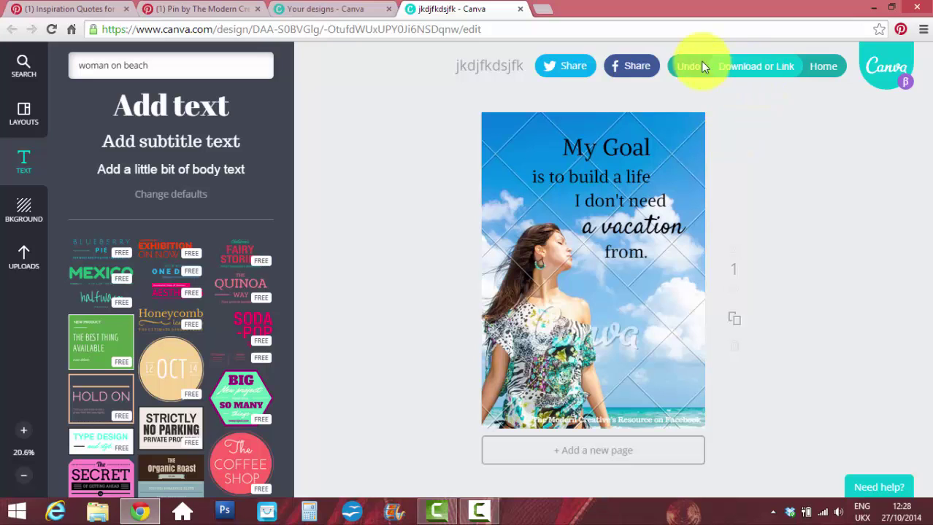
Publish the poster as an image and submit the $1.00 payment for the premium photo "Young Woman at the Beach".
click(756, 73)
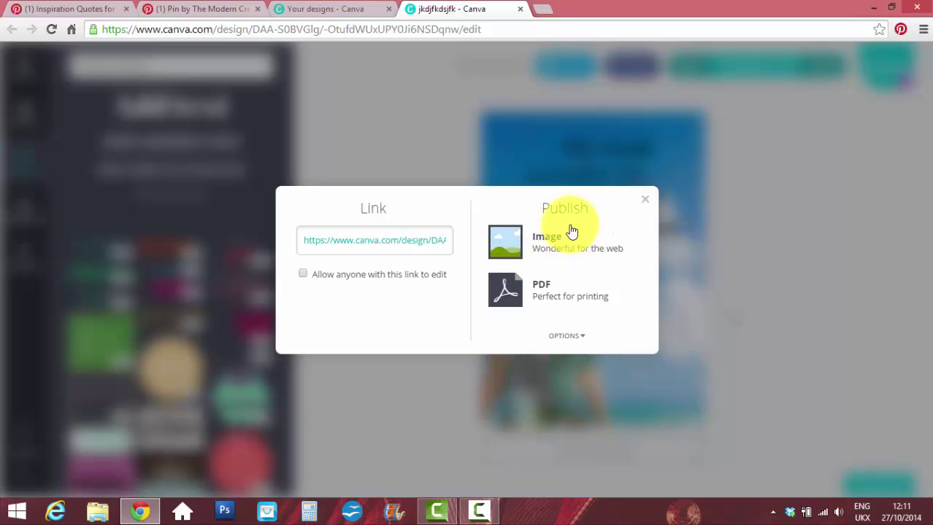
click(524, 250)
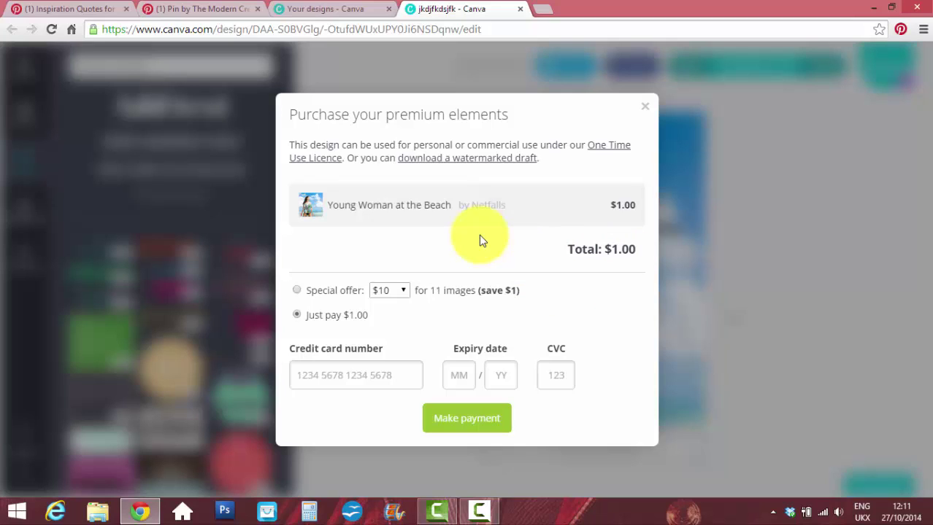
click(358, 378)
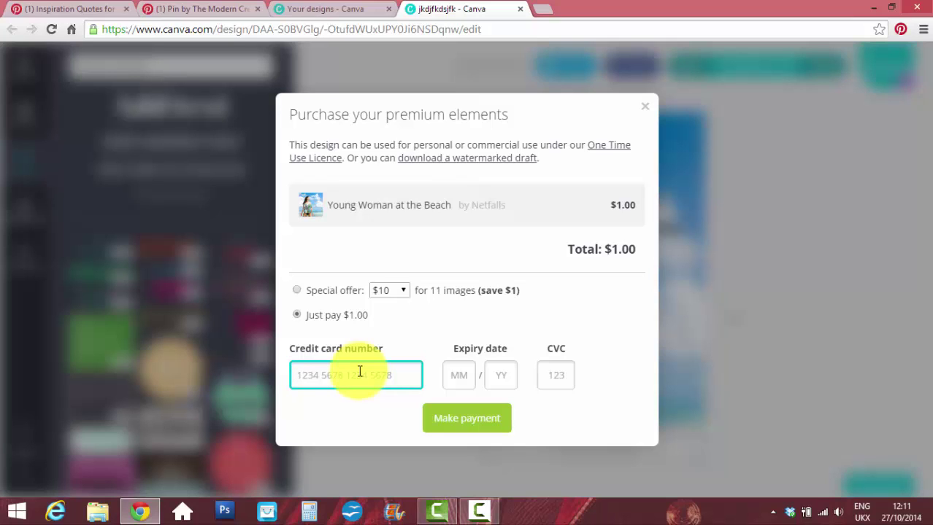
click(454, 422)
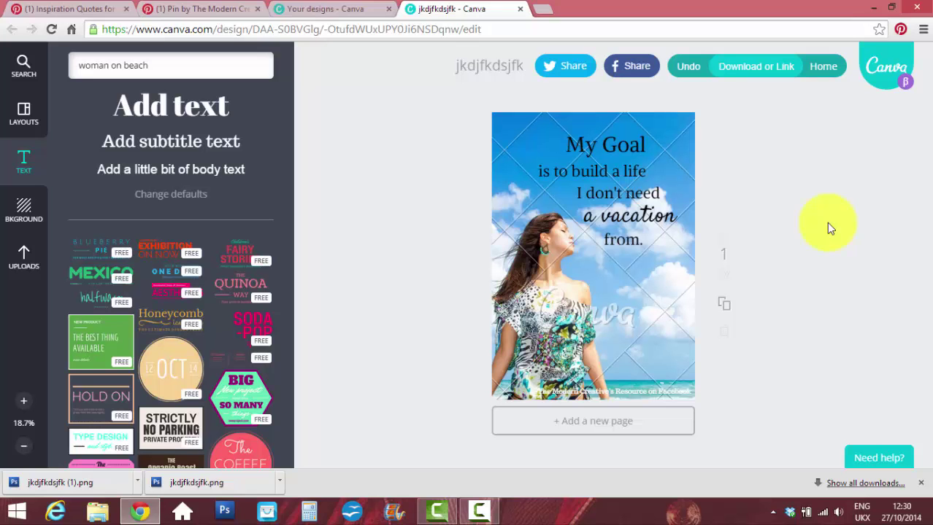
Minimise the browser to view the downloaded poster file on the desktop.
click(874, 10)
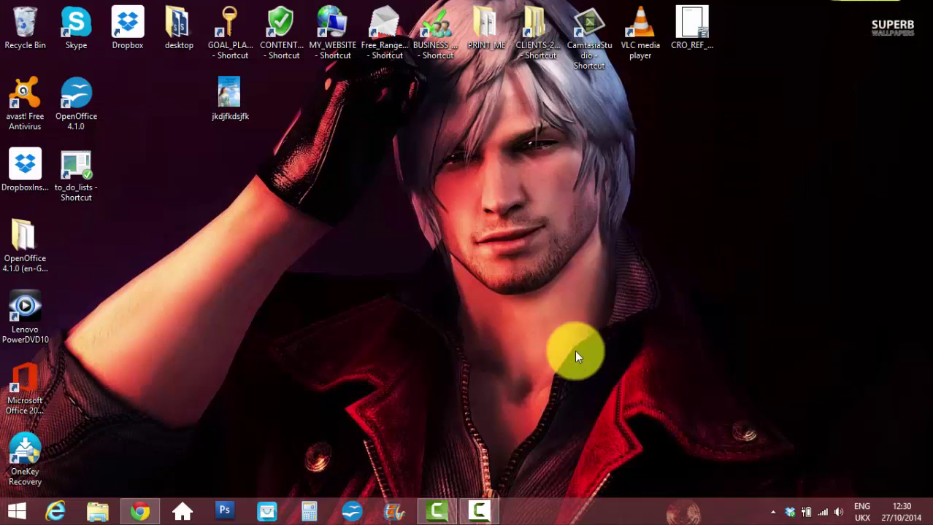
click(478, 511)
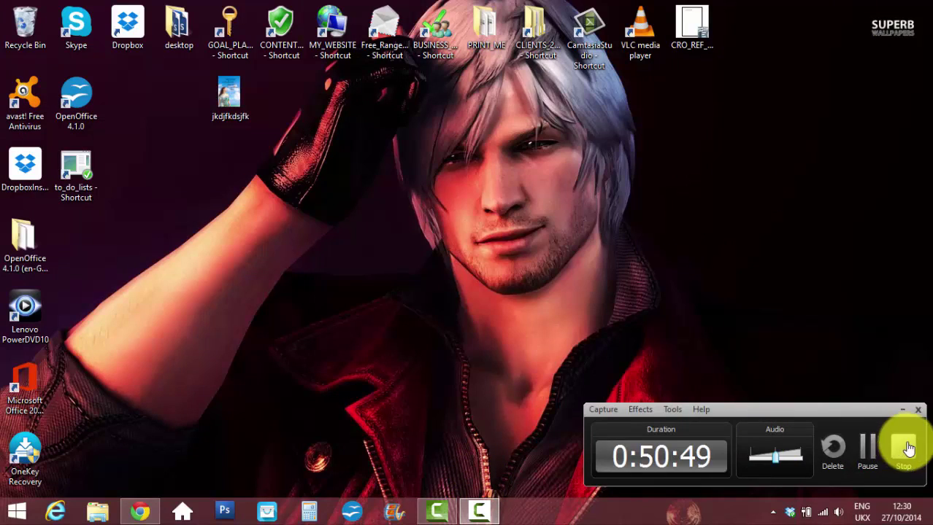